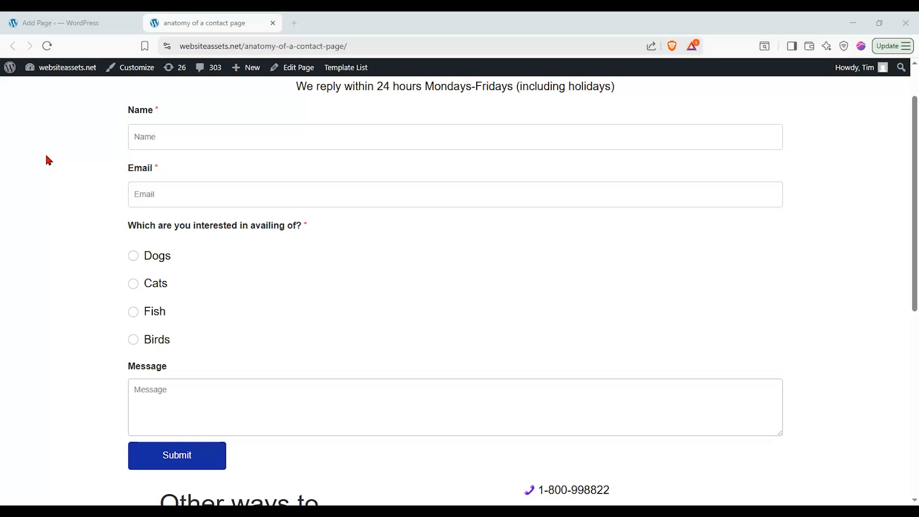
# Close the published contact page tab to return to the WordPress admin Dashboard
pyautogui.click(476, 296)
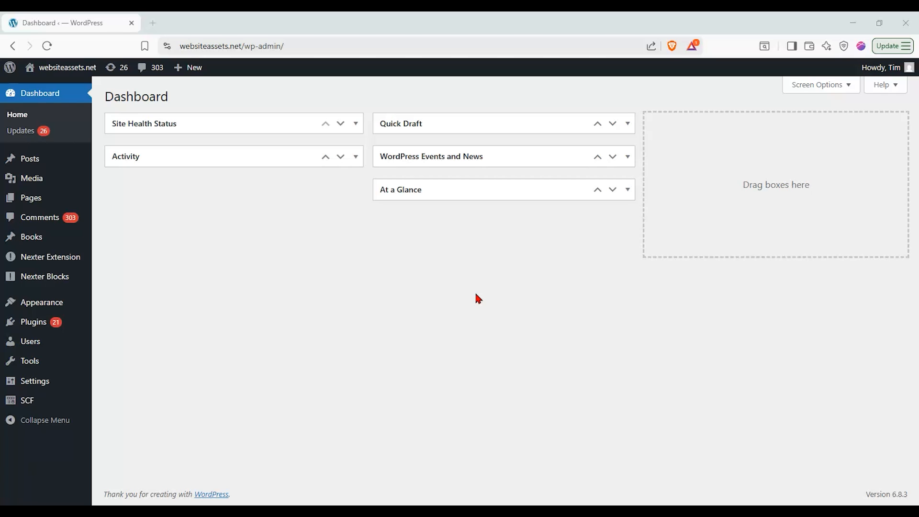
# Add a new page from the Pages menu in the admin sidebar
pyautogui.moveTo(45, 195)
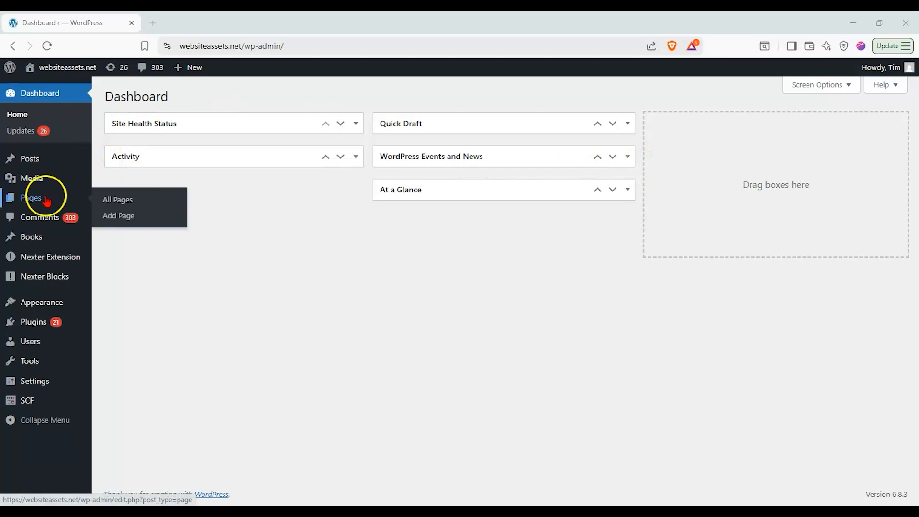
pyautogui.click(125, 215)
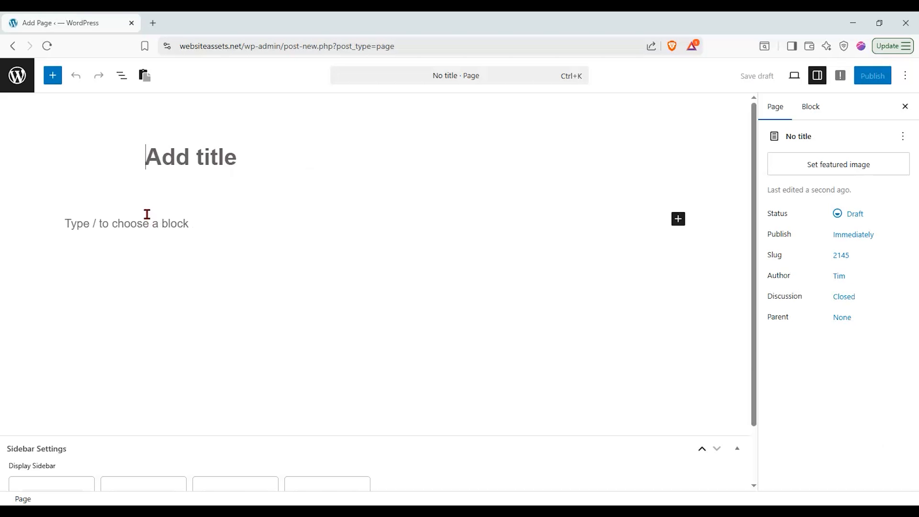
# Title the new page 'anatomy of a contact page' and move into the empty body
pyautogui.click(145, 168)
pyautogui.write('aNATOMY OF')
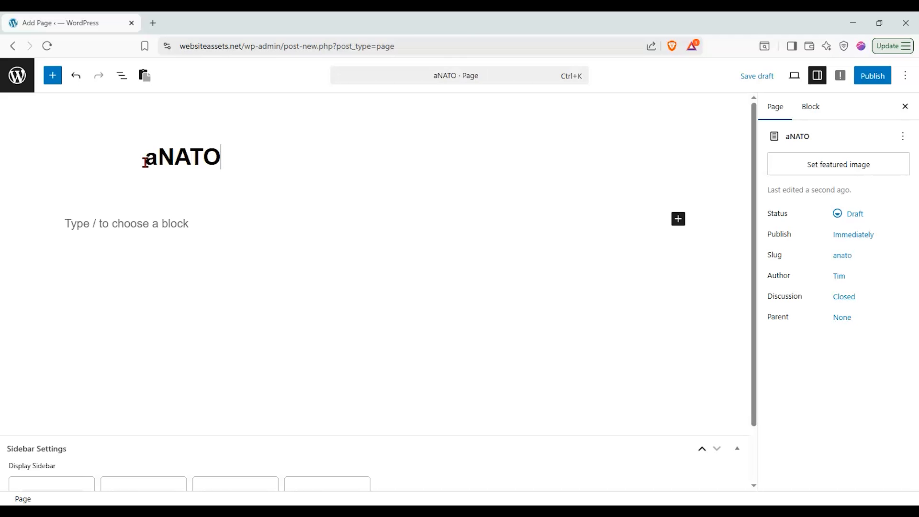
pyautogui.press('BackSpace')
pyautogui.press('BackSpace')
pyautogui.press('BackSpace')
pyautogui.press('BackSpace')
pyautogui.press('BackSpace')
pyautogui.press('BackSpace')
pyautogui.press('BackSpace')
pyautogui.press('BackSpace')
pyautogui.press('BackSpace')
pyautogui.press('BackSpace')
pyautogui.write('anatomy of')
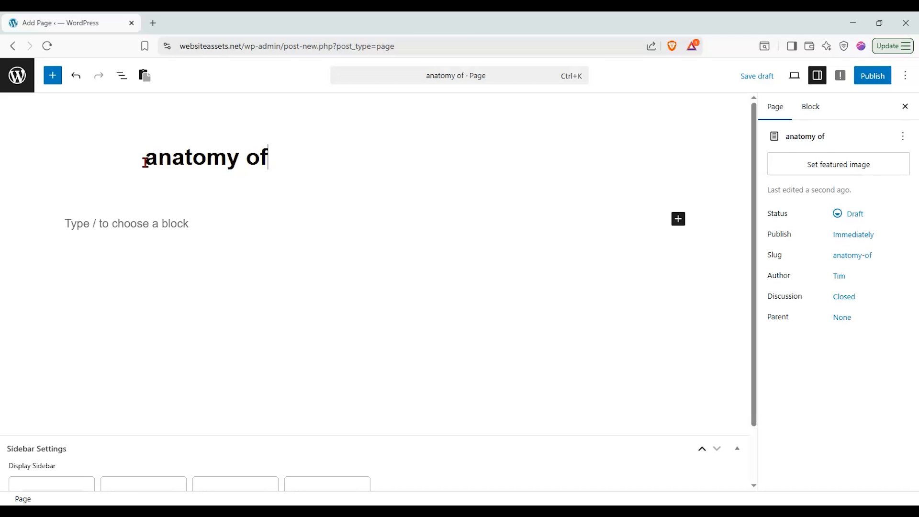
pyautogui.write(' a contact page')
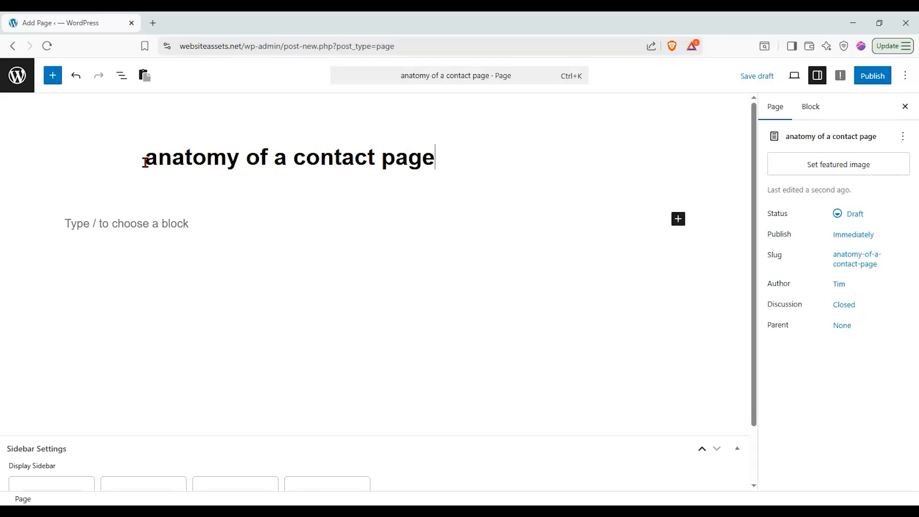
pyautogui.click(371, 225)
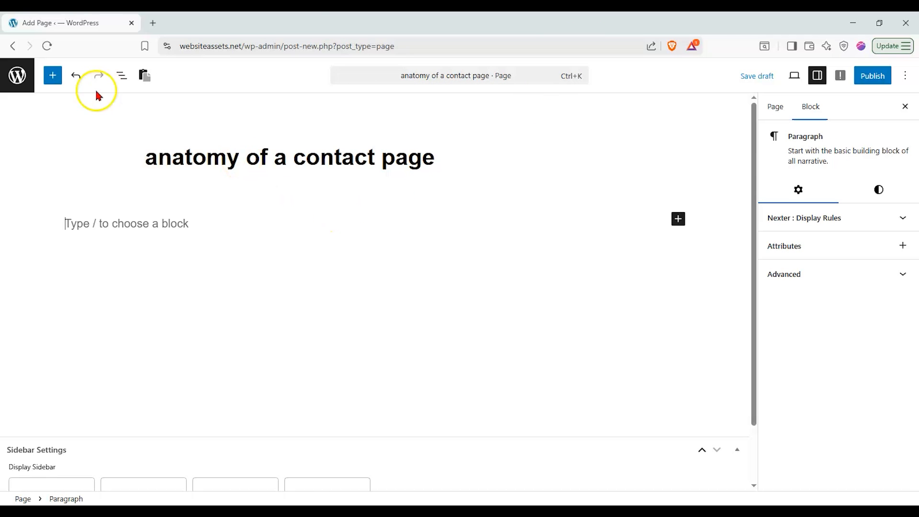
# Insert a Container block using the Flexbox first layout
pyautogui.click(54, 78)
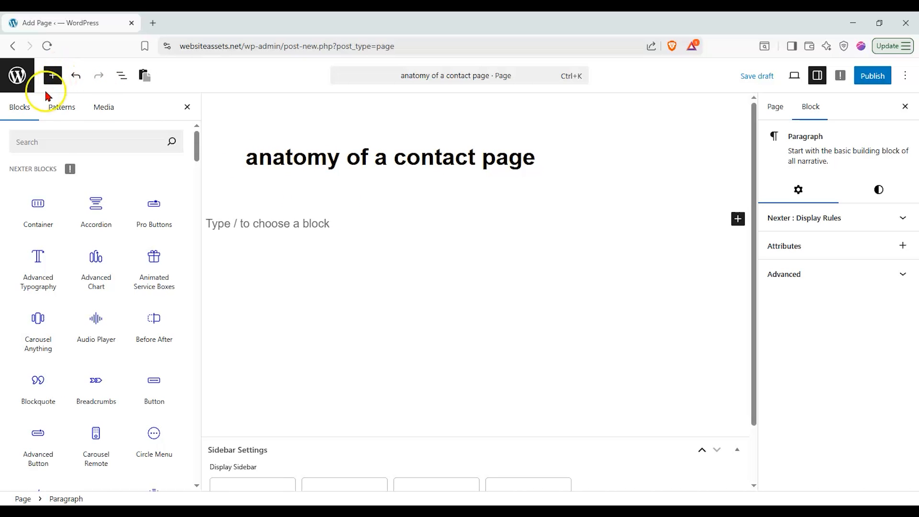
pyautogui.moveTo(24, 222); pyautogui.dragTo(326, 232)
pyautogui.click(450, 306)
pyautogui.click(318, 280)
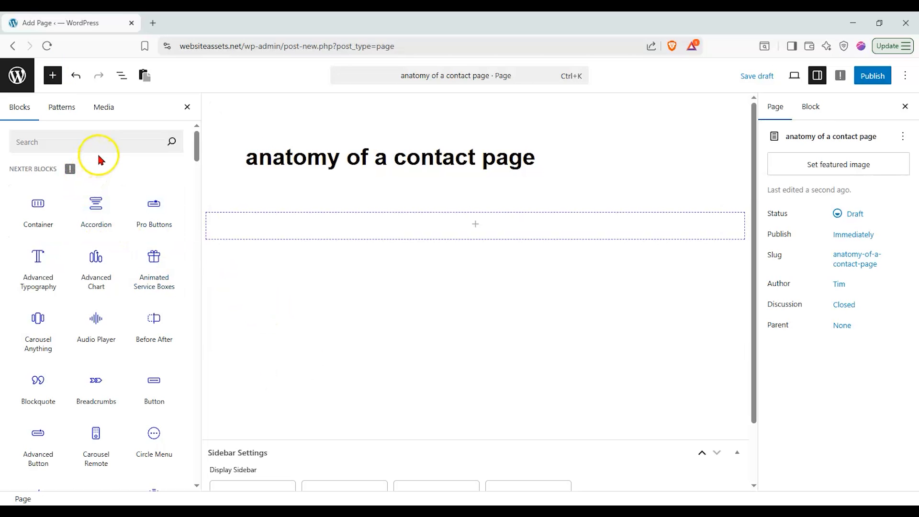
# Add a Nexter Paragraph block inside the container and review its title and text settings
pyautogui.click(106, 141)
pyautogui.write('para')
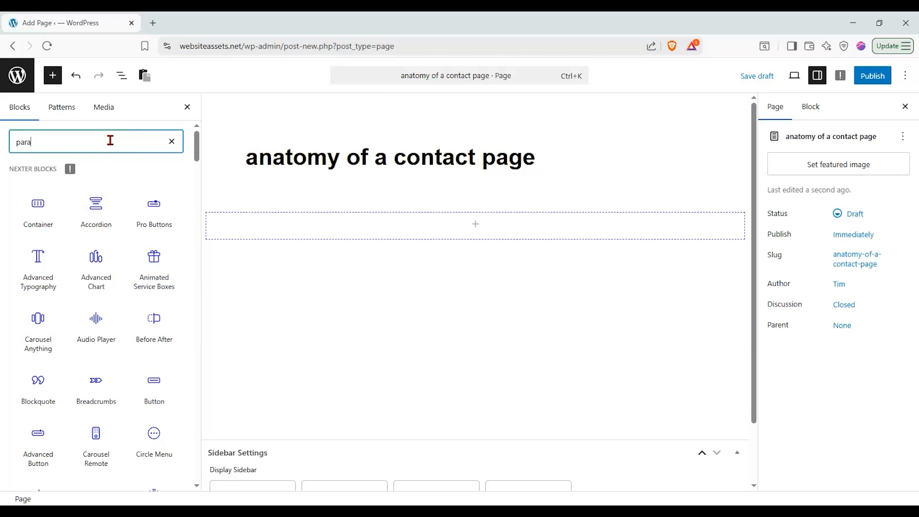
pyautogui.moveTo(100, 187)
pyautogui.moveTo(100, 187); pyautogui.dragTo(440, 211)
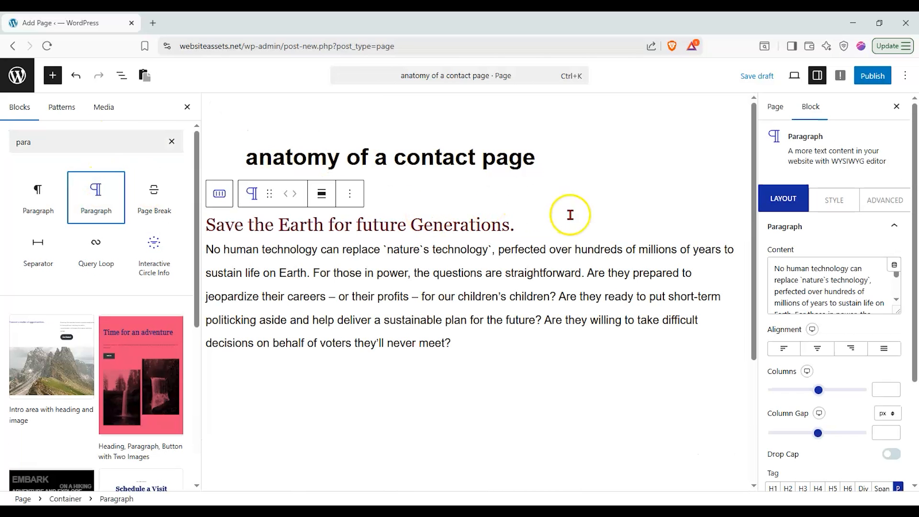
pyautogui.click(818, 228)
pyautogui.click(822, 252)
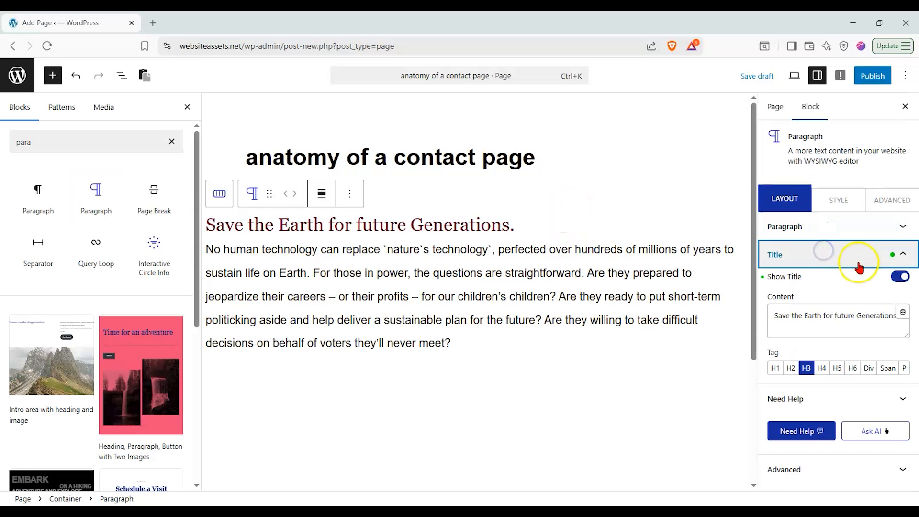
pyautogui.click(900, 276)
pyautogui.click(901, 276)
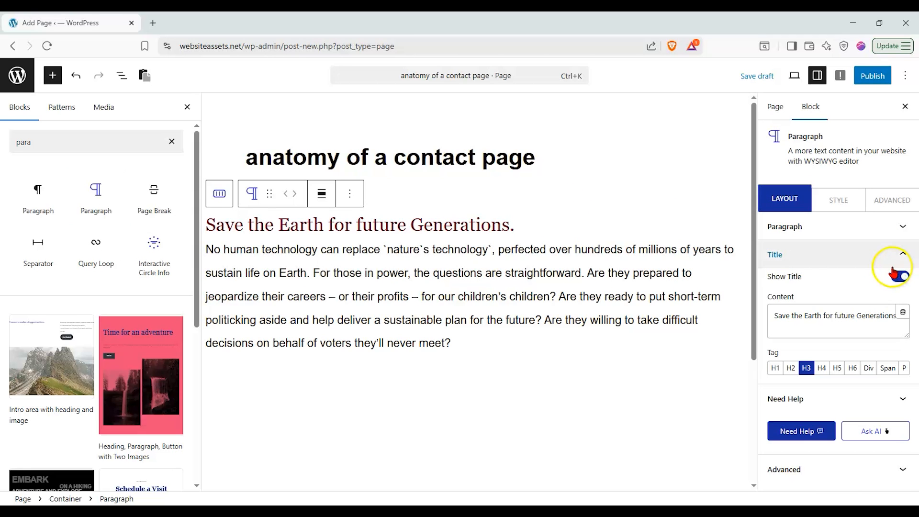
pyautogui.click(895, 228)
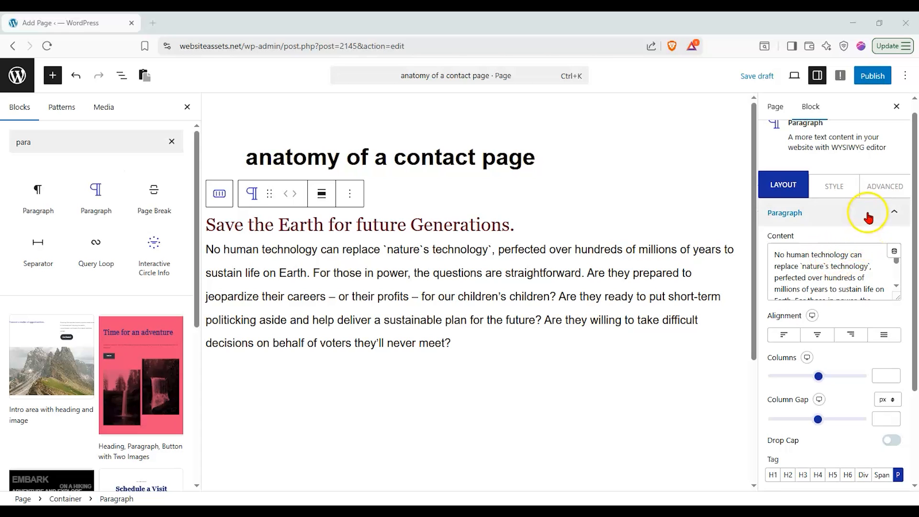
# Change the block title to 'Get in touch with us' as an H2 heading
pyautogui.click(867, 217)
pyautogui.click(846, 248)
pyautogui.moveTo(778, 315); pyautogui.dragTo(915, 317)
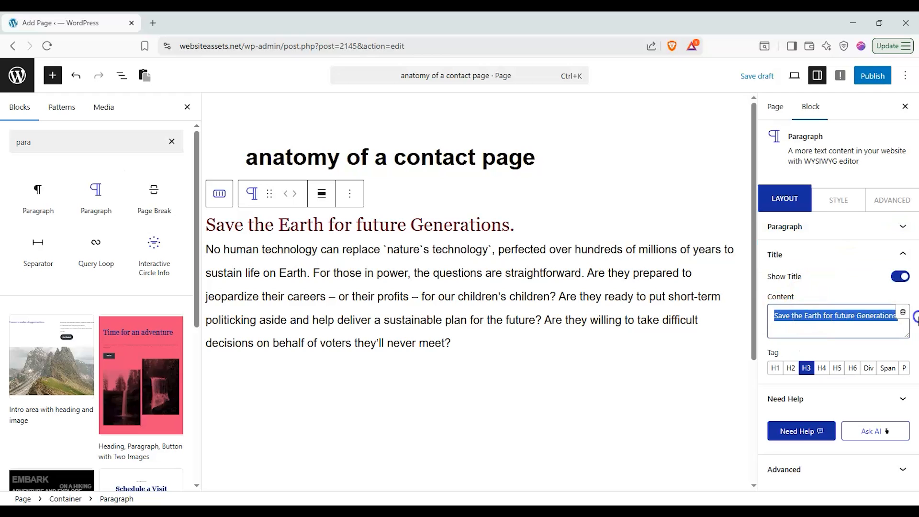
pyautogui.write('Get in touch with us')
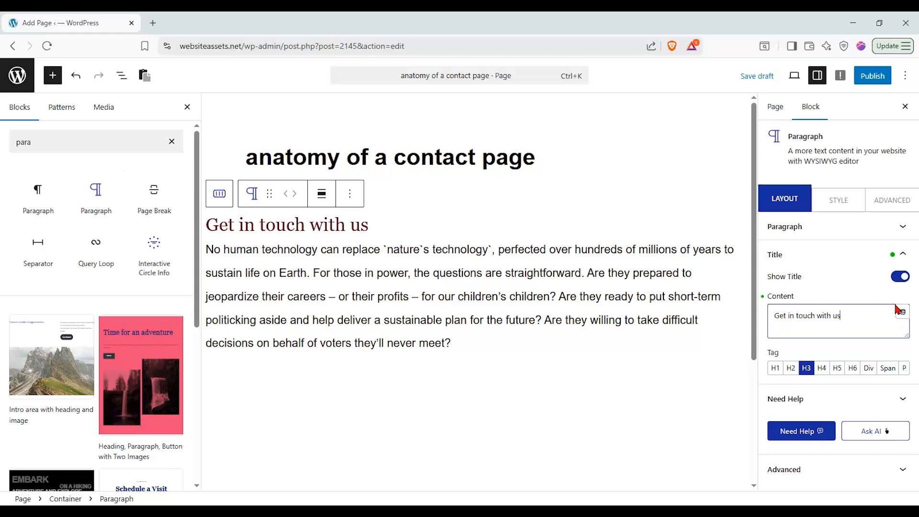
pyautogui.click(791, 368)
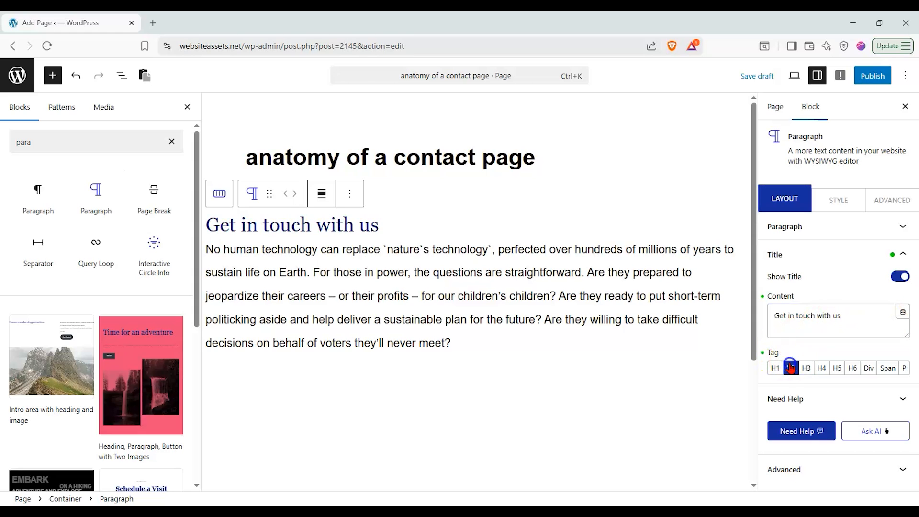
pyautogui.click(820, 367)
pyautogui.click(790, 368)
pyautogui.click(873, 261)
# Replace the paragraph text with 'We reply within 24 hours Mondays-Fridays (including holidays)'
pyautogui.click(865, 235)
pyautogui.moveTo(775, 255); pyautogui.dragTo(915, 329)
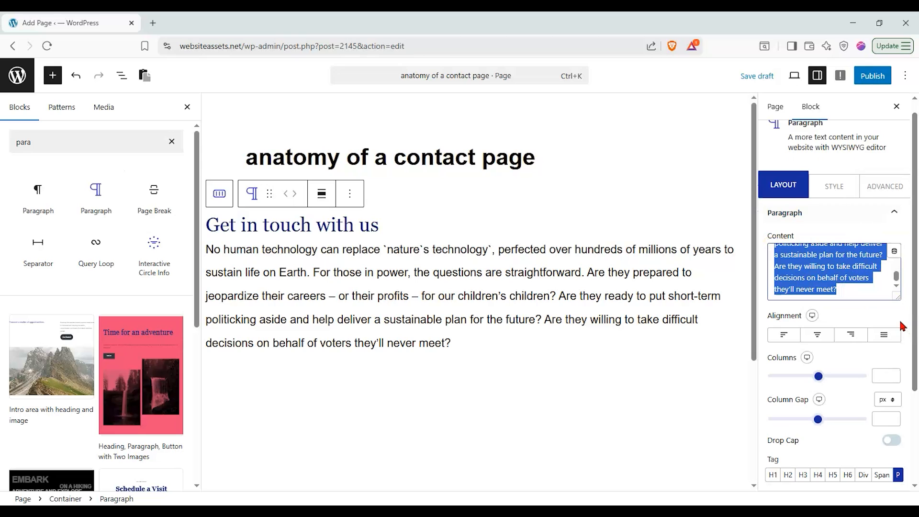
pyautogui.write('We reply wirth')
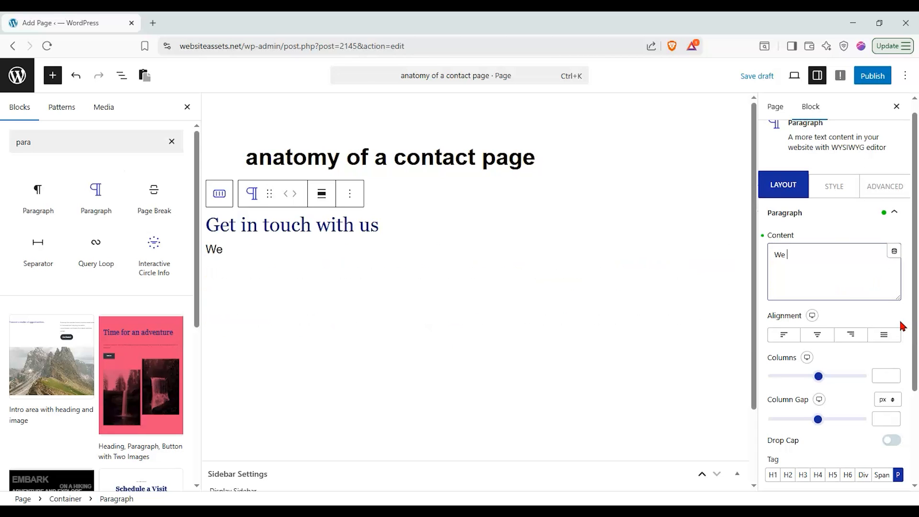
pyautogui.press('BackSpace')
pyautogui.press('BackSpace')
pyautogui.press('BackSpace')
pyautogui.write('thin')
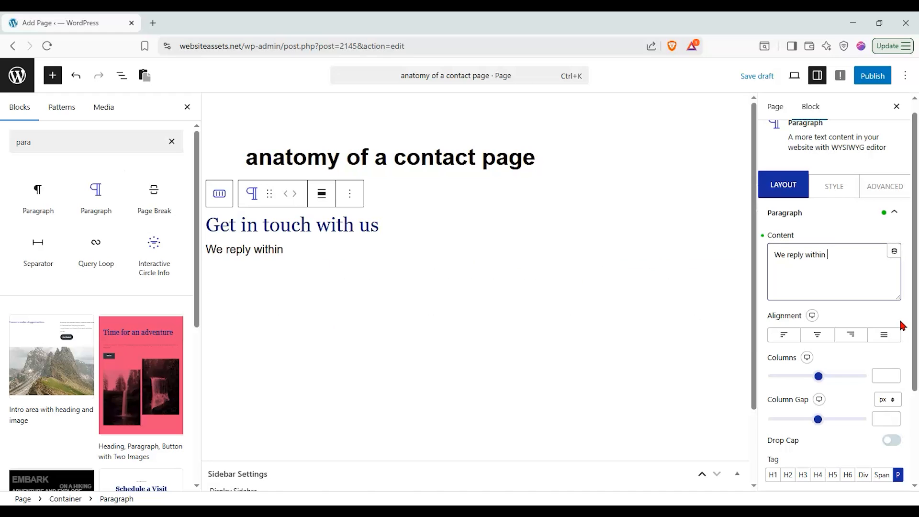
pyautogui.write(' 24 hours Mondays-Fridays')
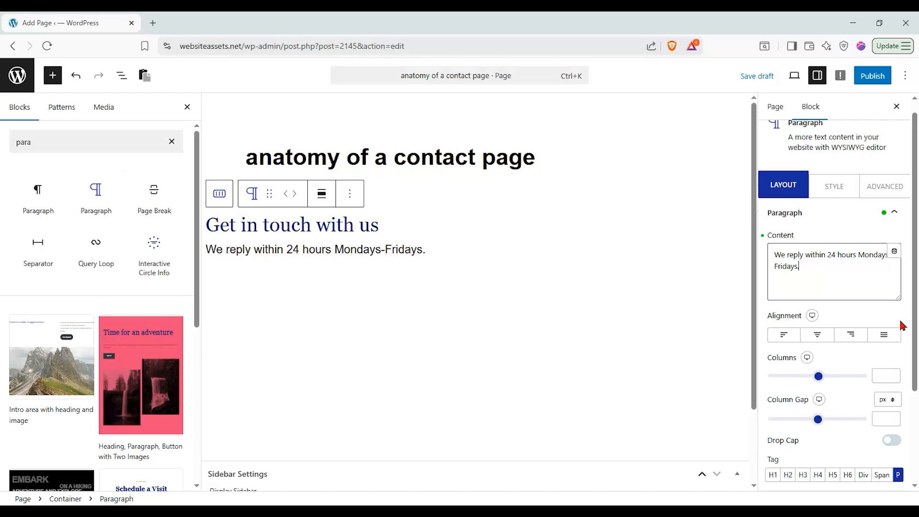
pyautogui.write(' (including')
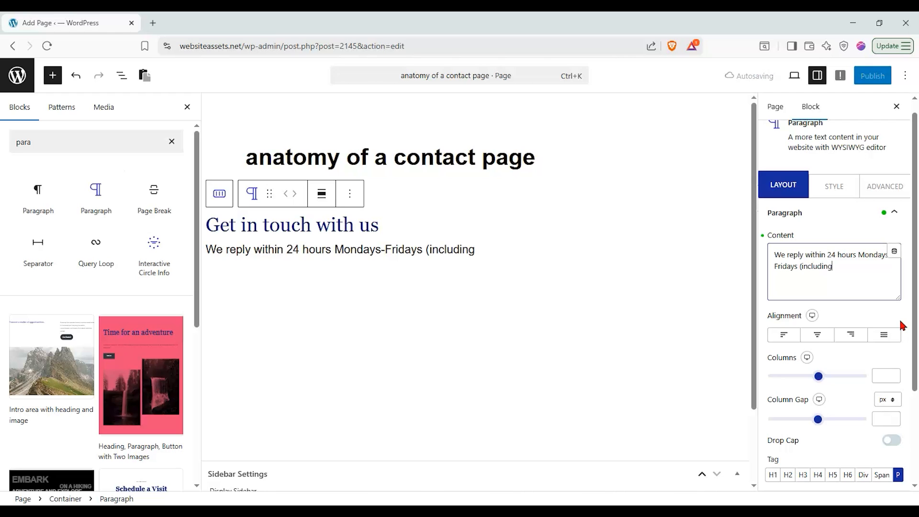
pyautogui.write(' holidays)')
# Centre the heading and reply text, and set the title font size to 59px
pyautogui.click(816, 333)
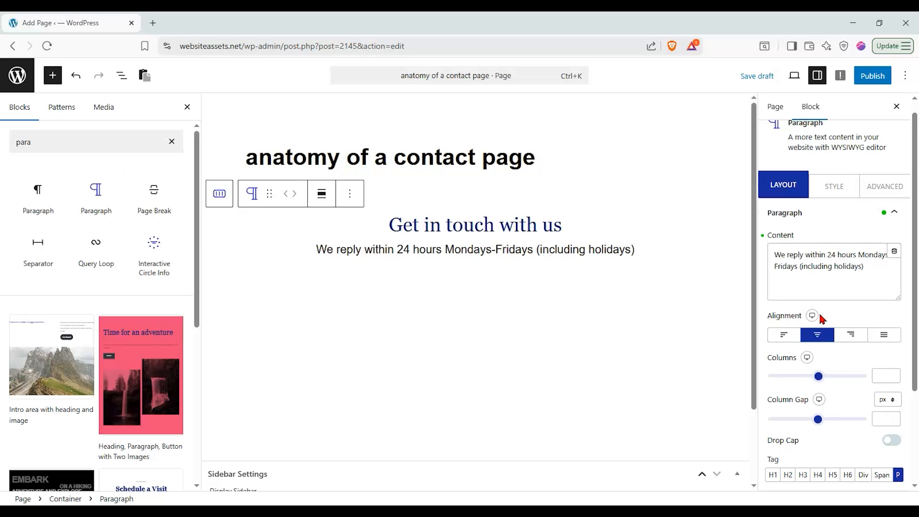
pyautogui.click(833, 290)
pyautogui.click(832, 182)
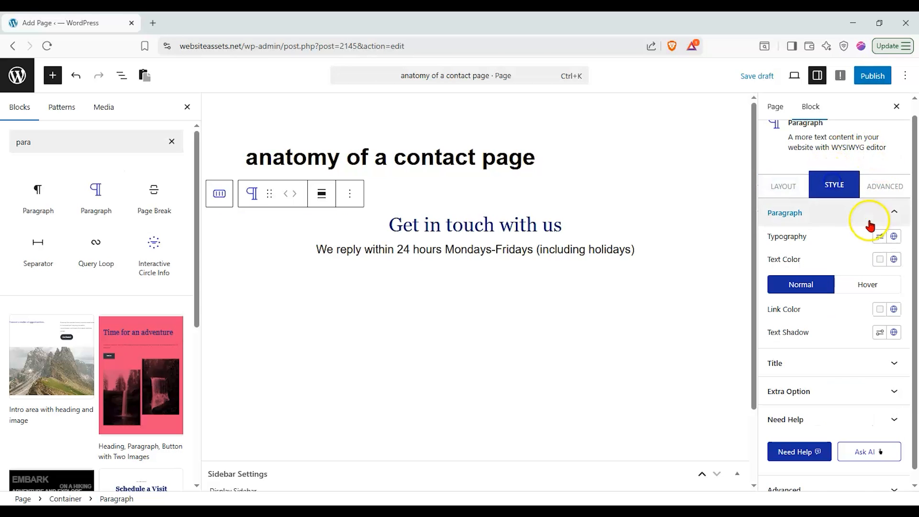
pyautogui.click(892, 360)
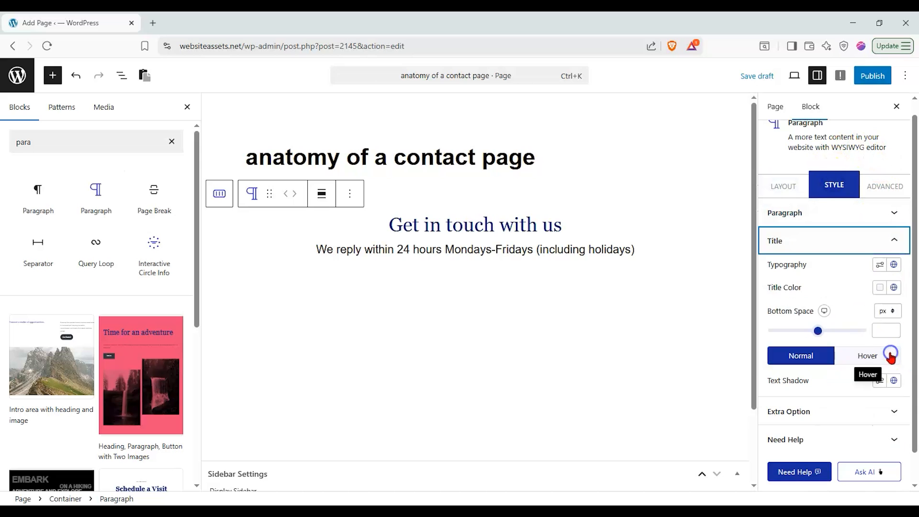
pyautogui.click(880, 266)
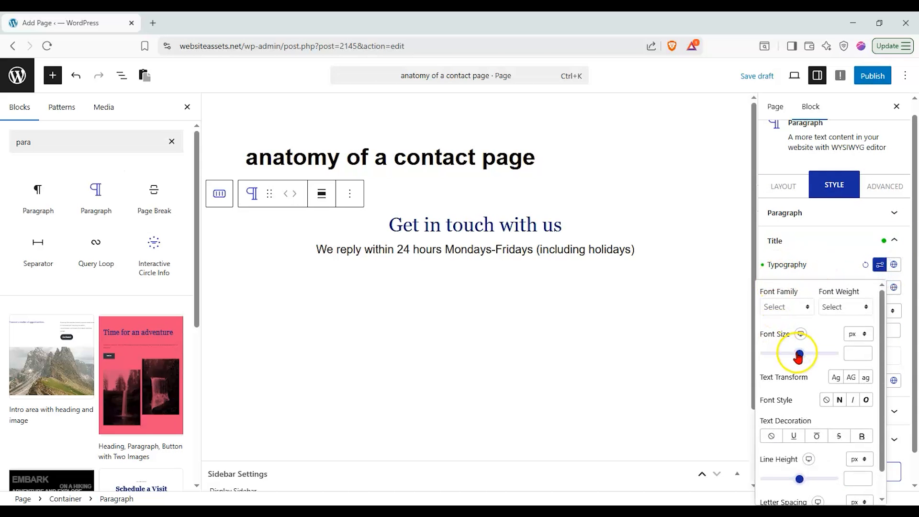
pyautogui.click(798, 354)
pyautogui.moveTo(798, 354); pyautogui.dragTo(792, 353)
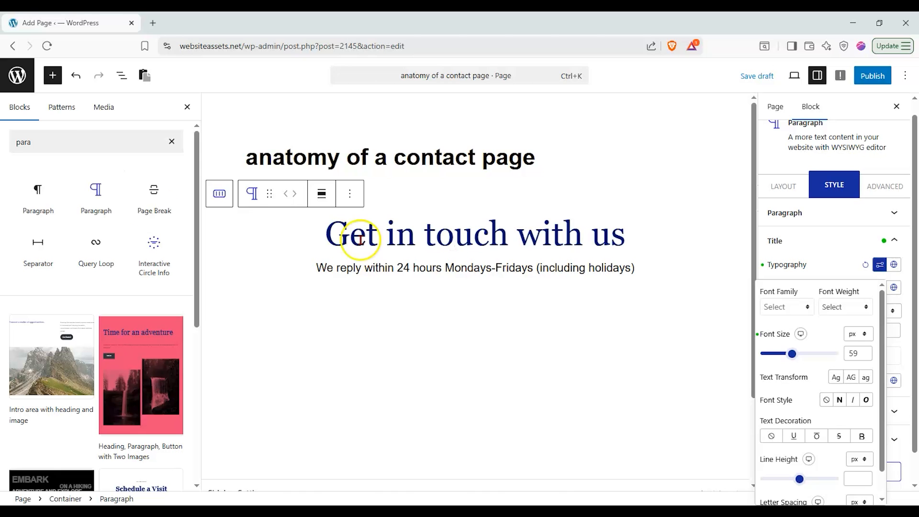
pyautogui.moveTo(65, 140); pyautogui.dragTo(9, 138)
# Add a single-column Flexbox container below the heading with its content centred
pyautogui.click(171, 140)
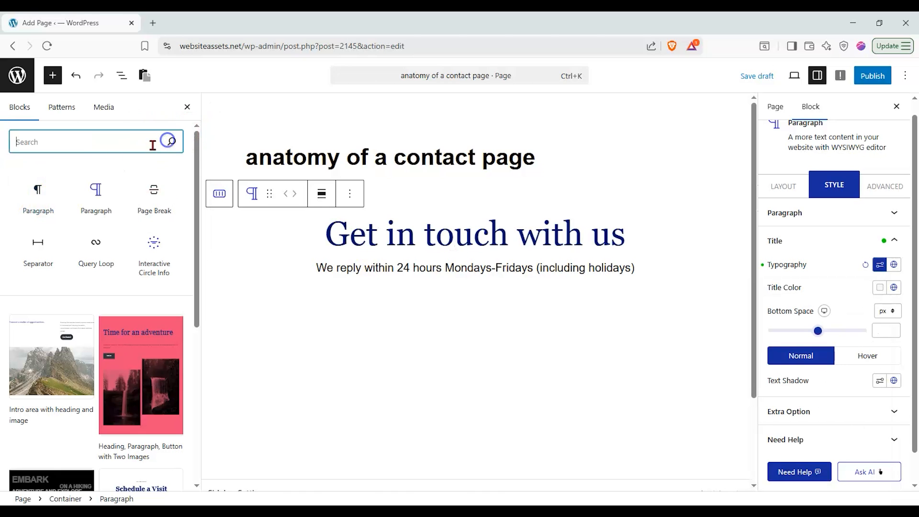
pyautogui.moveTo(62, 204); pyautogui.dragTo(407, 309)
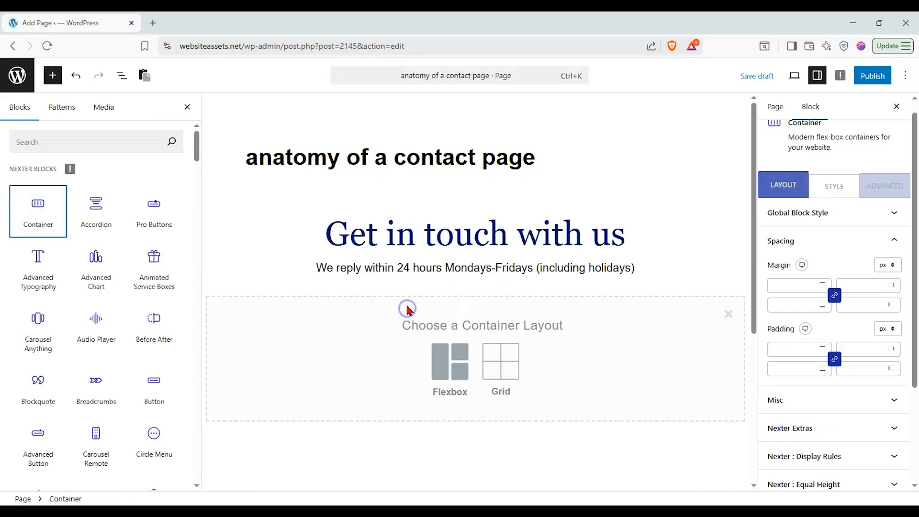
pyautogui.click(447, 361)
pyautogui.click(314, 354)
pyautogui.click(277, 216)
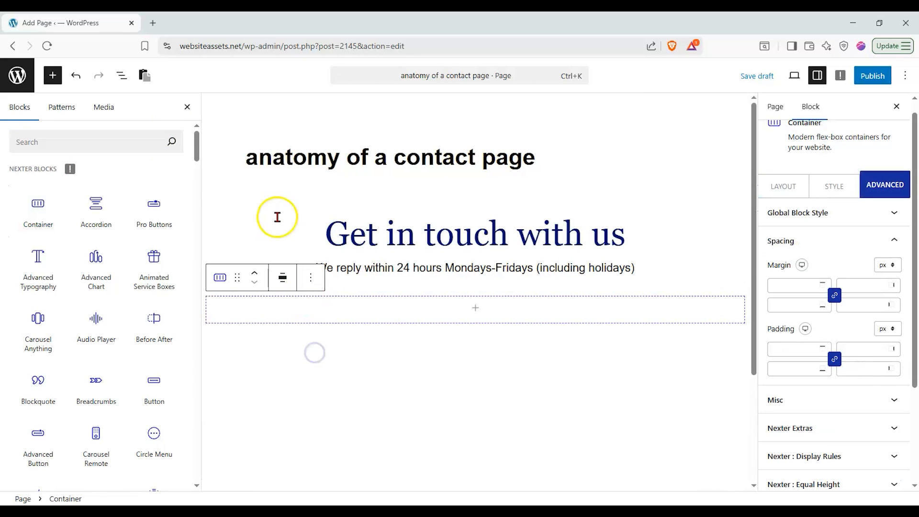
pyautogui.click(227, 197)
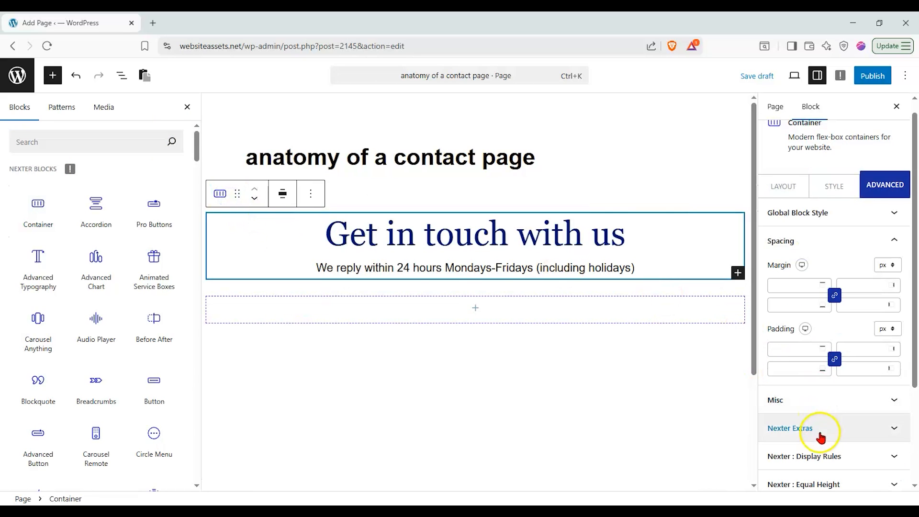
pyautogui.click(837, 216)
pyautogui.click(784, 187)
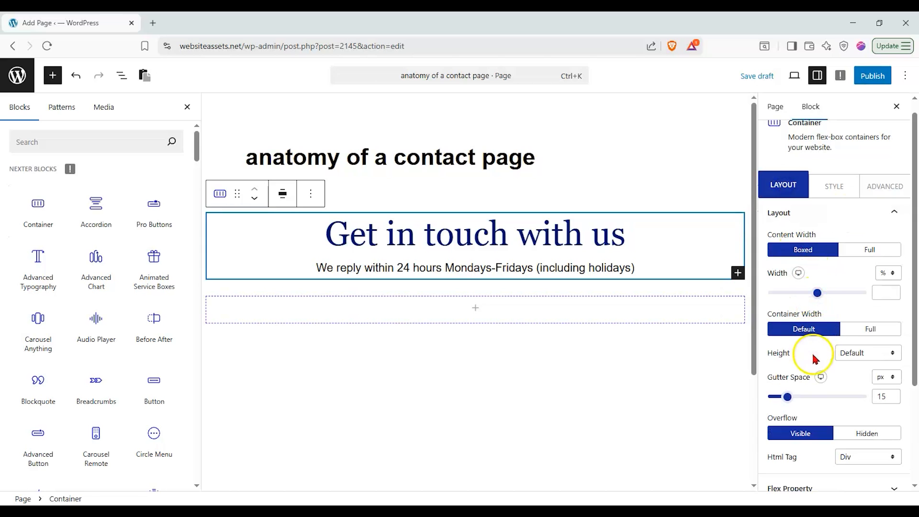
pyautogui.click(816, 487)
pyautogui.click(800, 329)
pyautogui.click(801, 367)
# Insert a Form block in the container using the Simple Contact Form layout
pyautogui.click(429, 320)
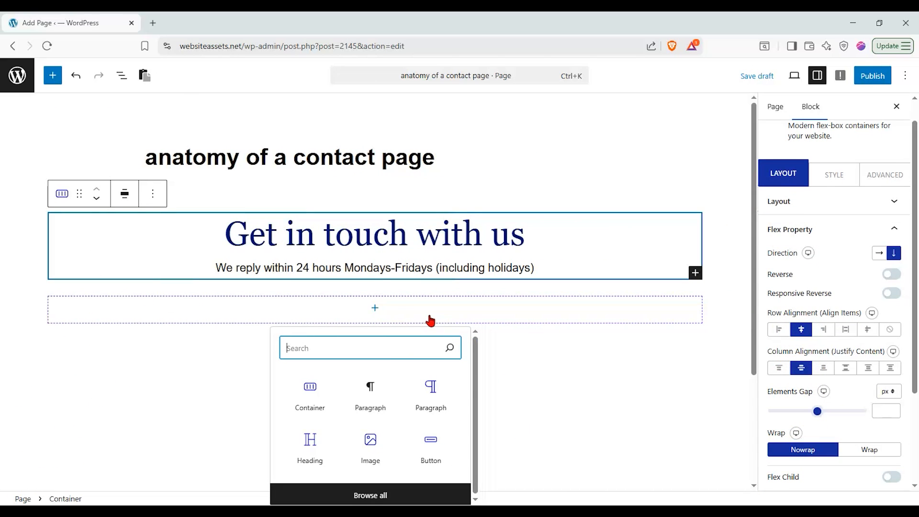
pyautogui.write('for')
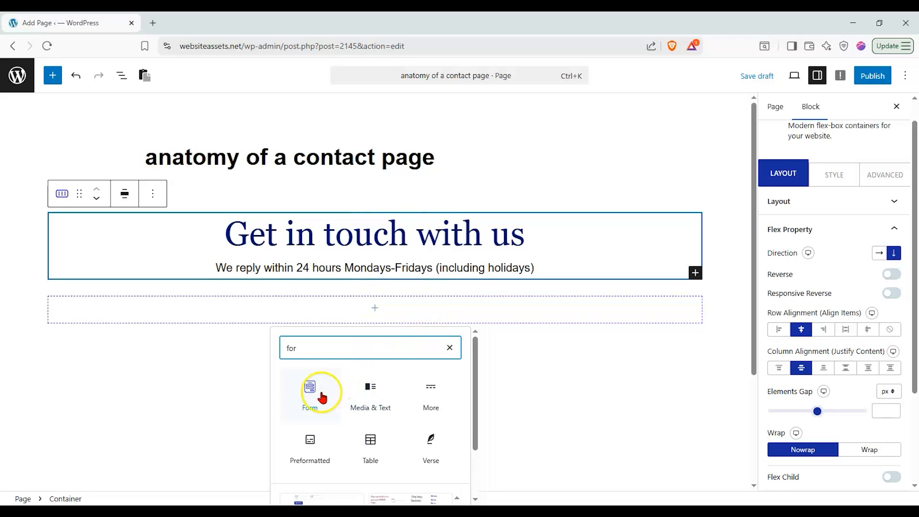
pyautogui.click(322, 397)
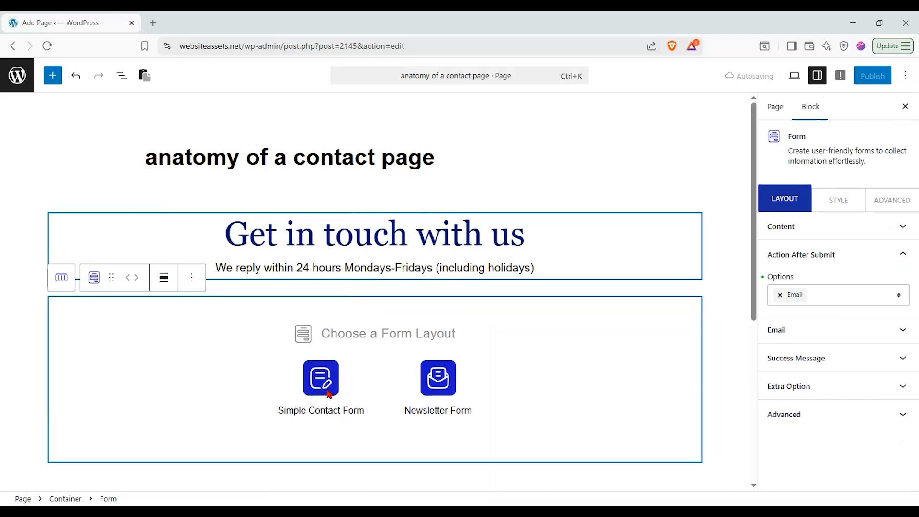
pyautogui.click(53, 75)
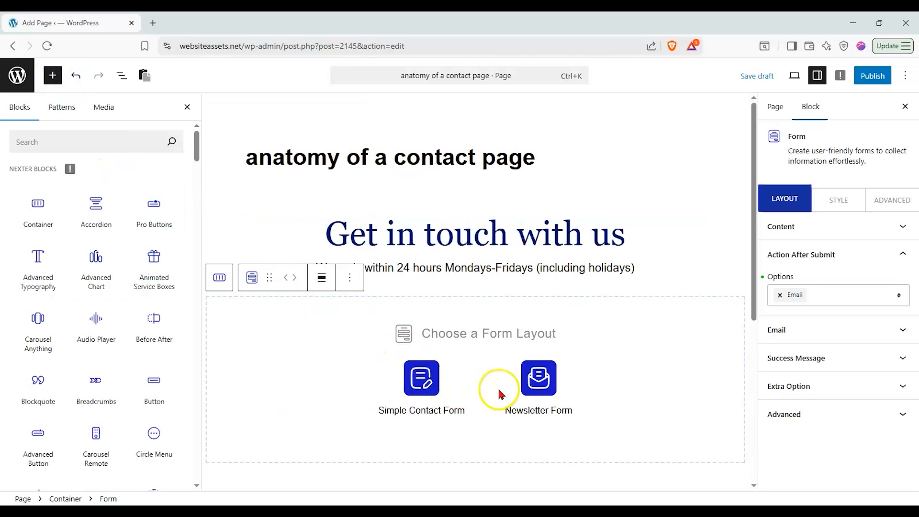
pyautogui.click(419, 402)
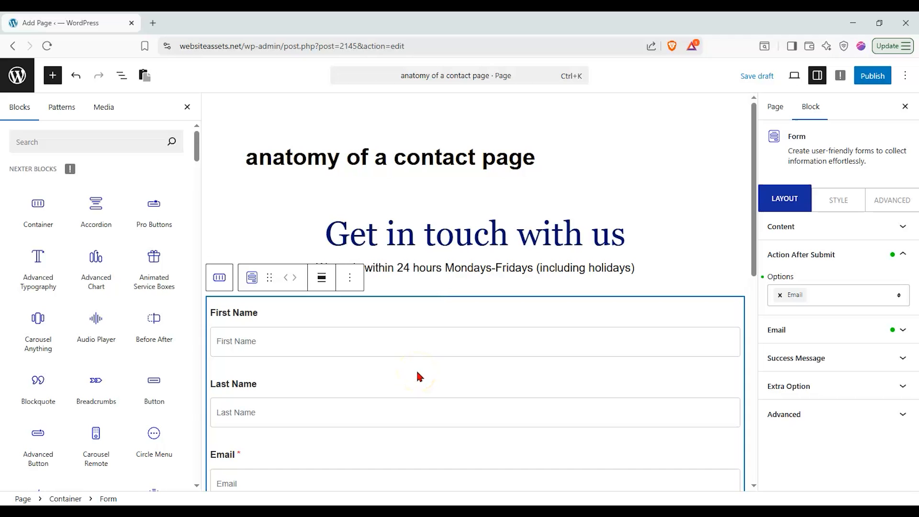
pyautogui.scroll(-4, 474, 354)
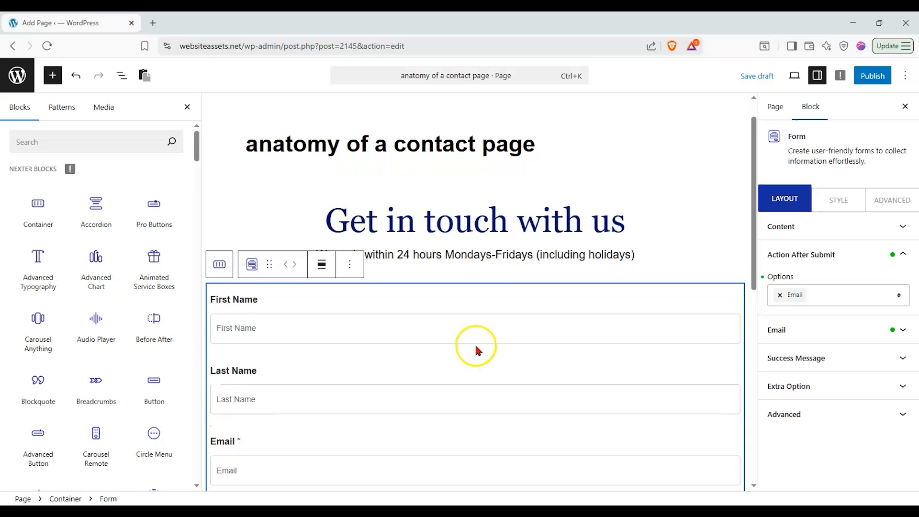
pyautogui.scroll(2, 306, 279)
pyautogui.scroll(-1, 306, 278)
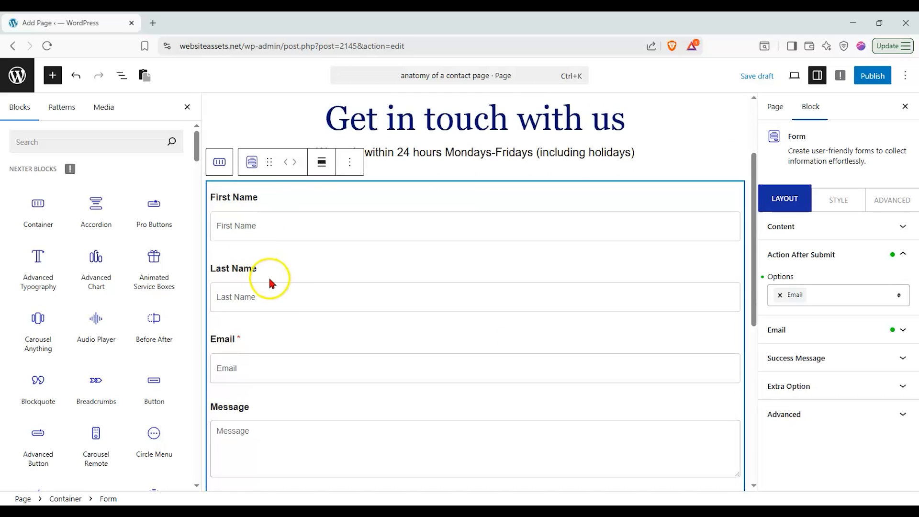
pyautogui.scroll(-1, 268, 281)
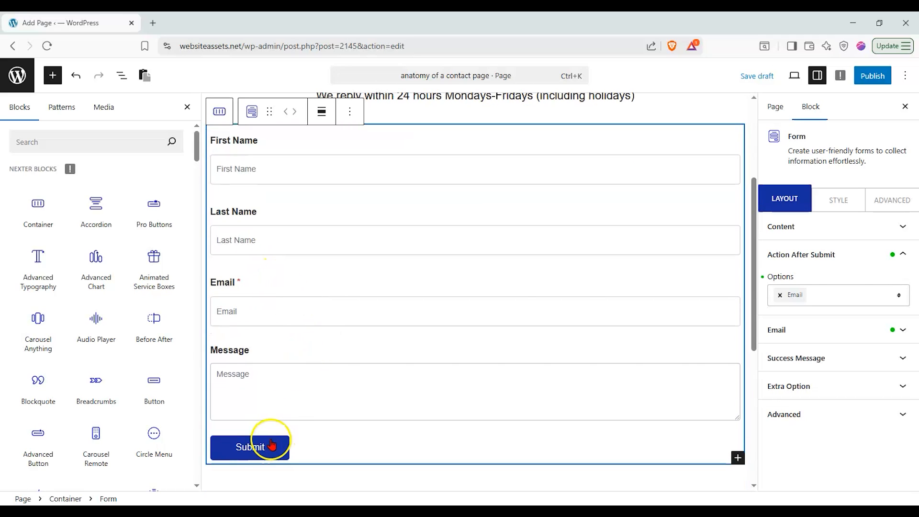
pyautogui.moveTo(581, 265)
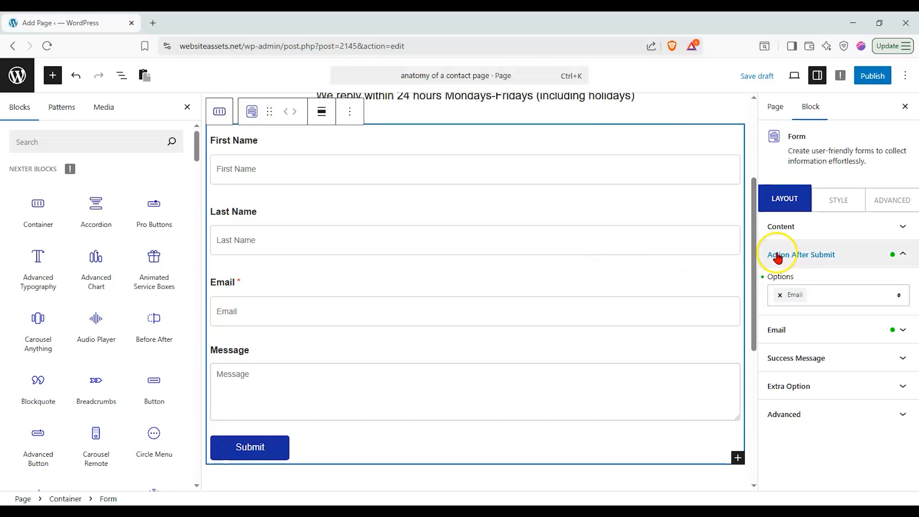
pyautogui.click(899, 296)
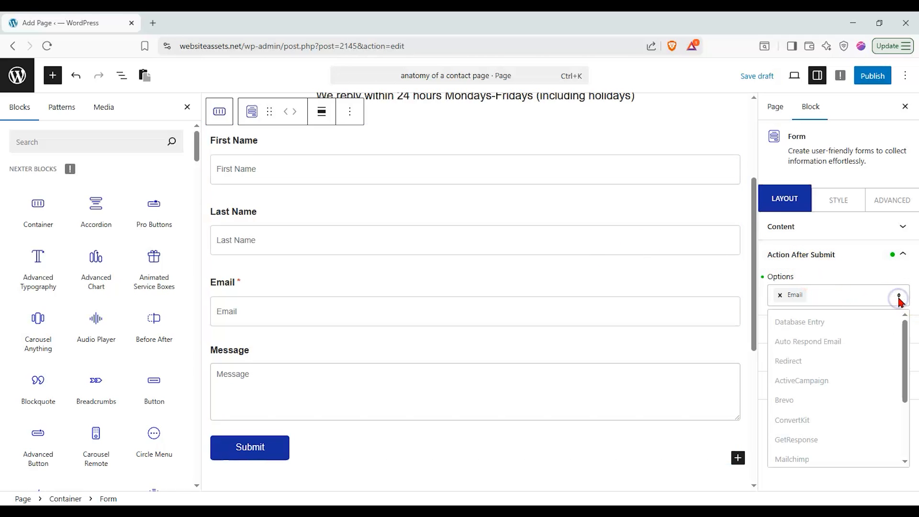
pyautogui.moveTo(908, 345); pyautogui.dragTo(905, 393)
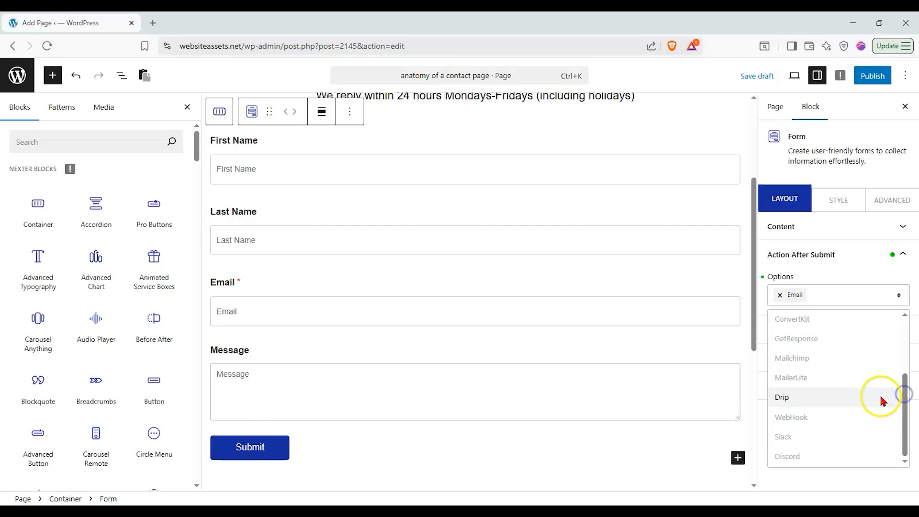
pyautogui.moveTo(903, 437); pyautogui.dragTo(894, 377)
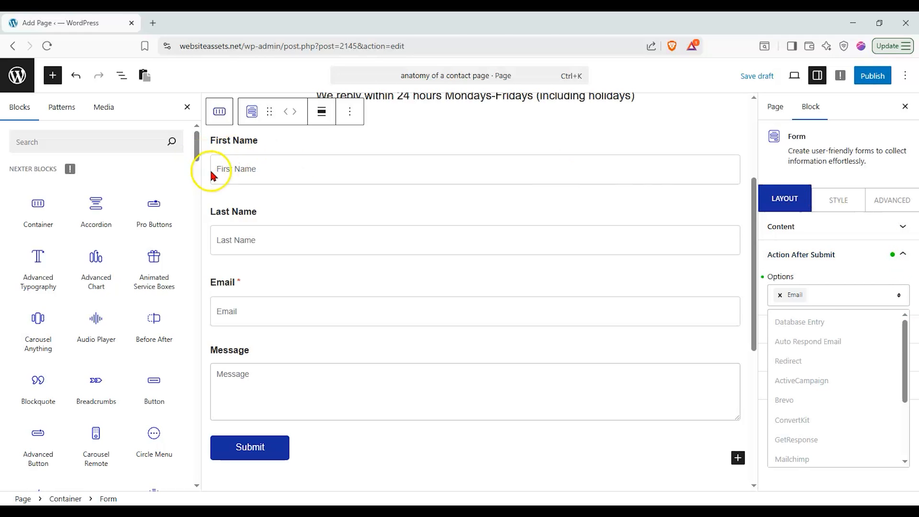
pyautogui.scroll(2, 239, 191)
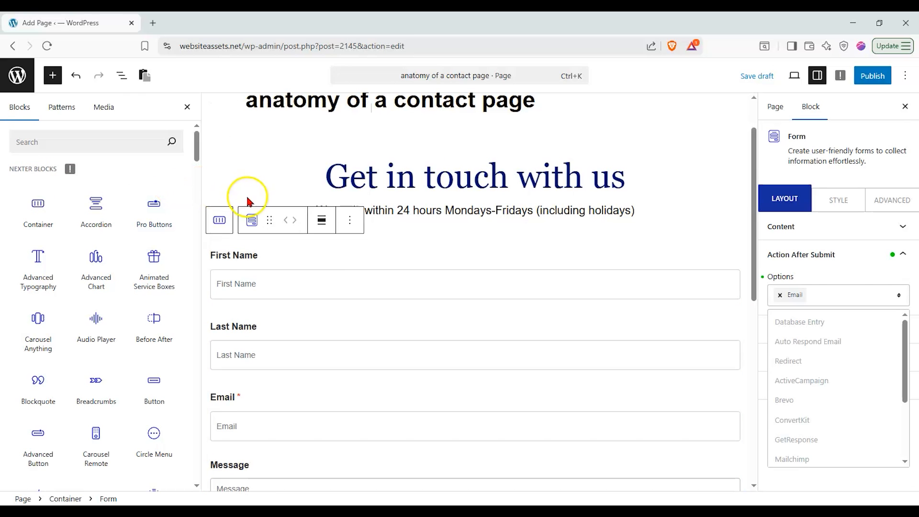
# Dismiss the after-submit action list and select the First Name field to show its Name Field settings
pyautogui.click(251, 219)
pyautogui.click(250, 220)
pyautogui.click(219, 222)
pyautogui.click(226, 243)
pyautogui.click(382, 196)
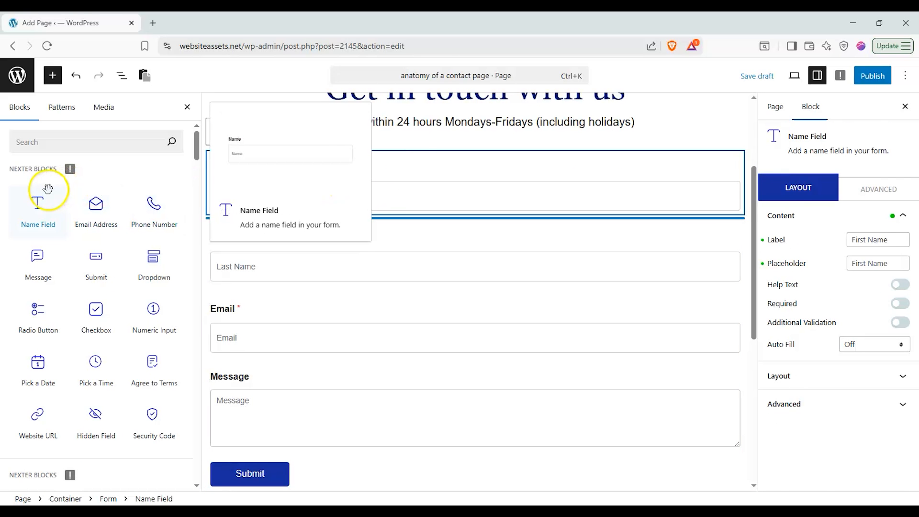
pyautogui.scroll(-3, 29, 390)
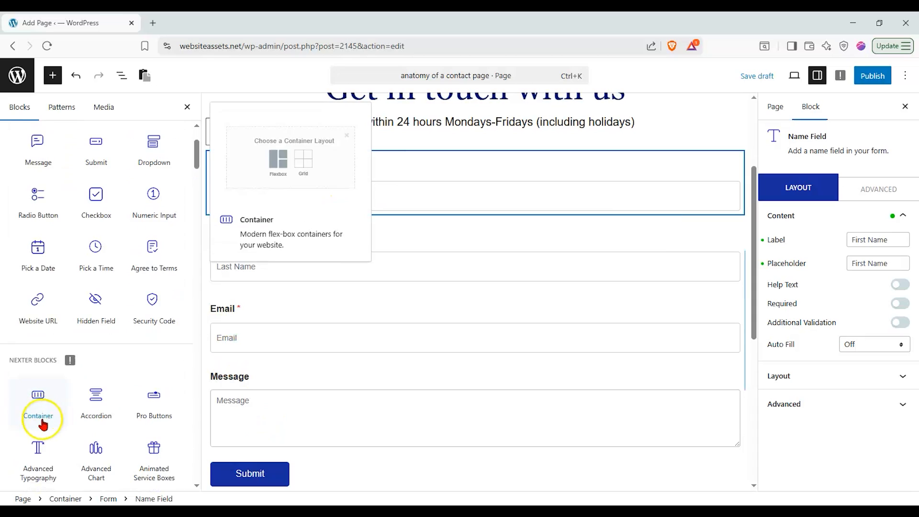
pyautogui.scroll(3, 51, 424)
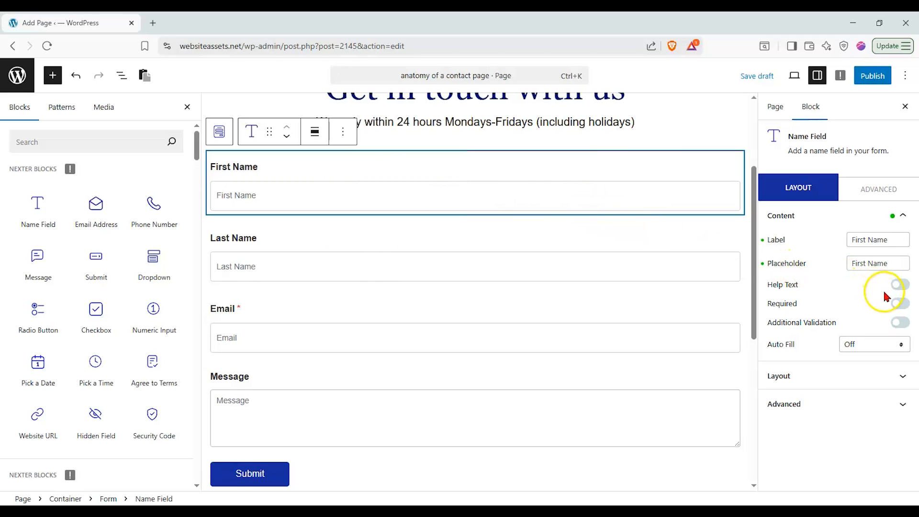
# Make the First Name field required and delete the Last Name field
pyautogui.click(902, 305)
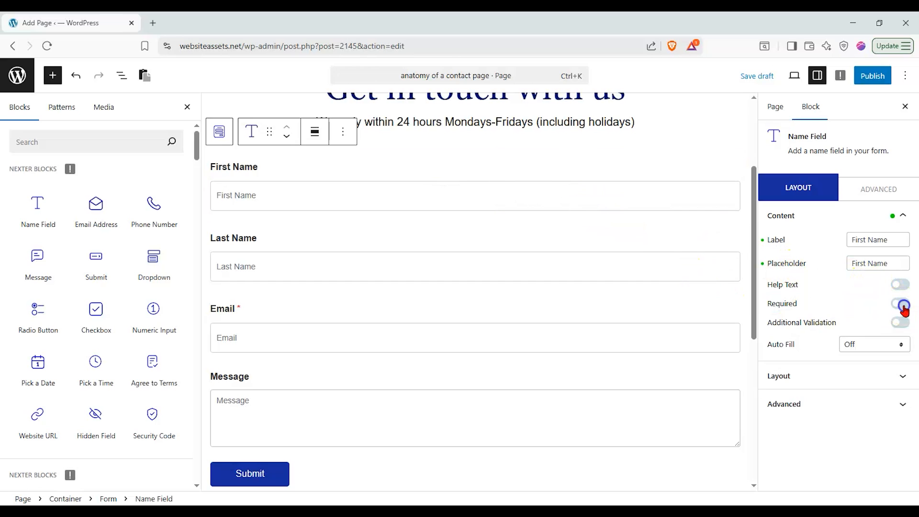
pyautogui.click(414, 242)
pyautogui.click(342, 203)
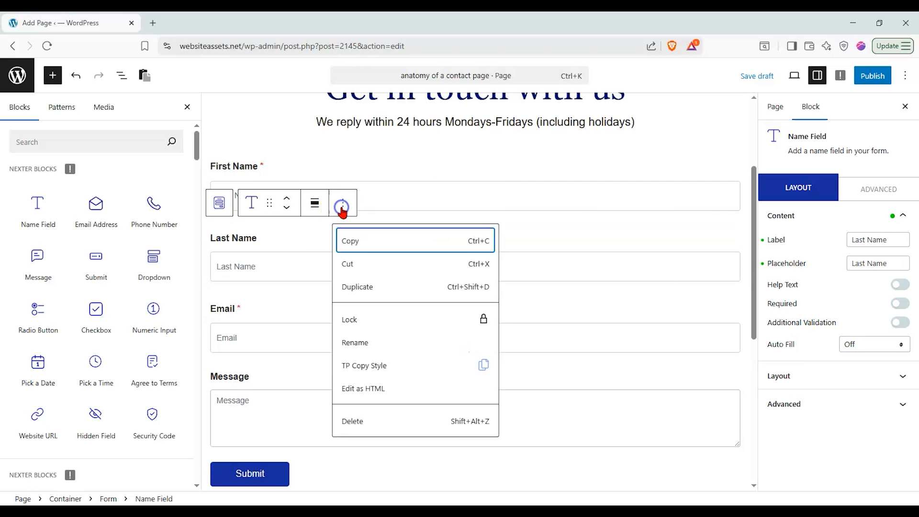
pyautogui.click(362, 418)
# Change the name field's label and placeholder to Name, and add a Radio field above Message
pyautogui.moveTo(866, 242); pyautogui.dragTo(796, 248)
pyautogui.press('BackSpace')
pyautogui.moveTo(868, 266); pyautogui.dragTo(847, 265)
pyautogui.press('BackSpace')
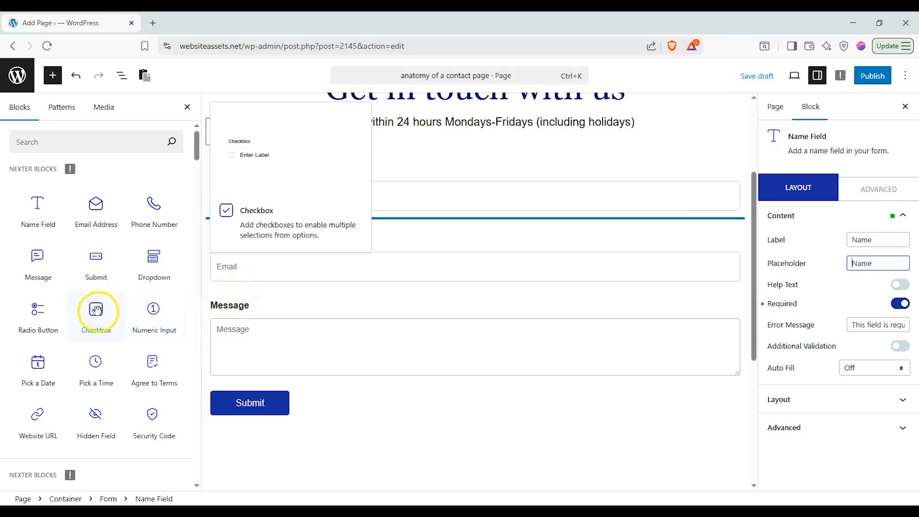
pyautogui.moveTo(39, 308); pyautogui.dragTo(302, 290)
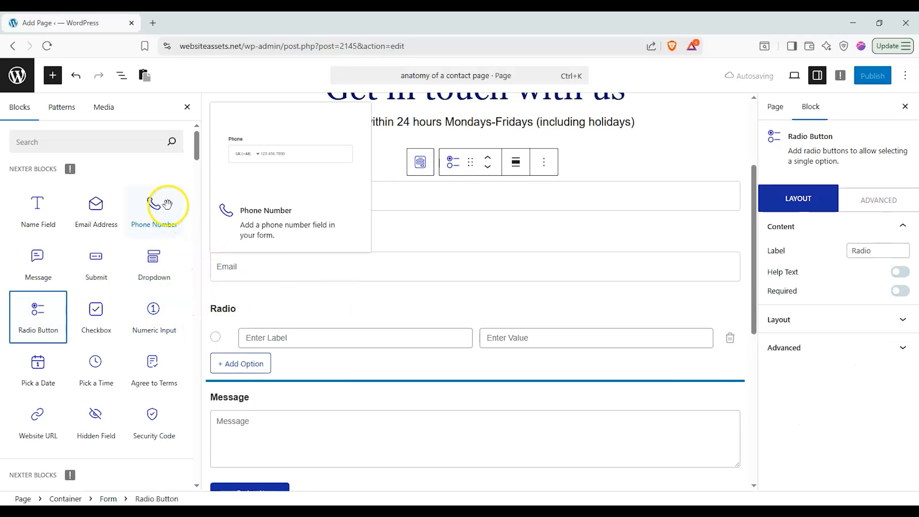
# Change the radio field's label to 'Which are you interested in availing?'
pyautogui.scroll(-1, 273, 261)
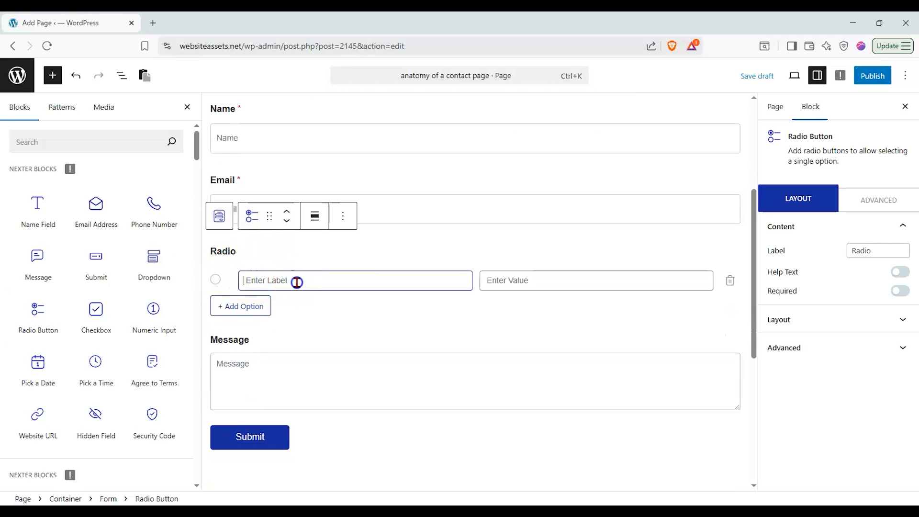
pyautogui.click(564, 282)
pyautogui.click(405, 280)
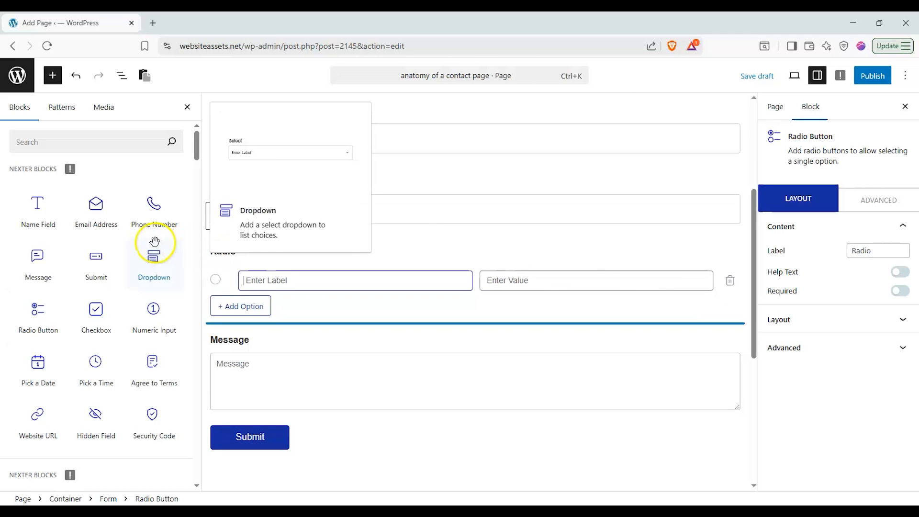
pyautogui.scroll(-3, 153, 241)
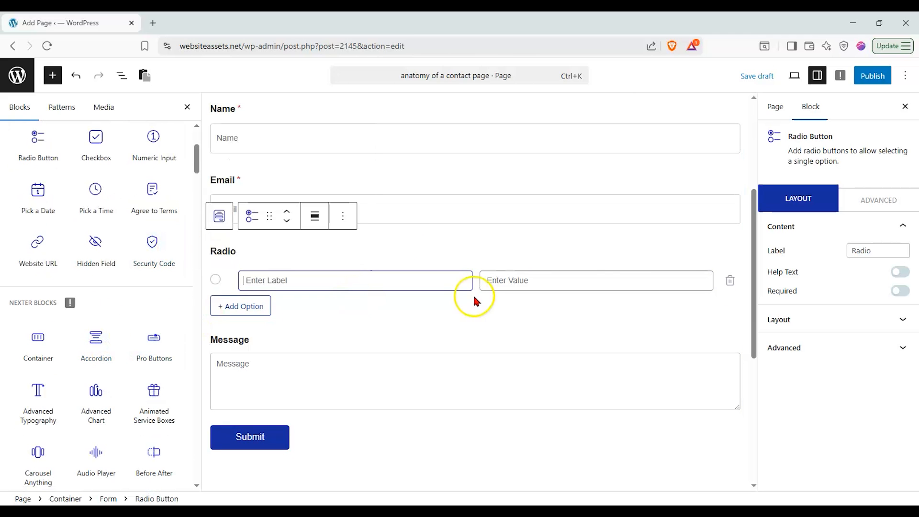
pyautogui.moveTo(876, 250); pyautogui.dragTo(741, 248)
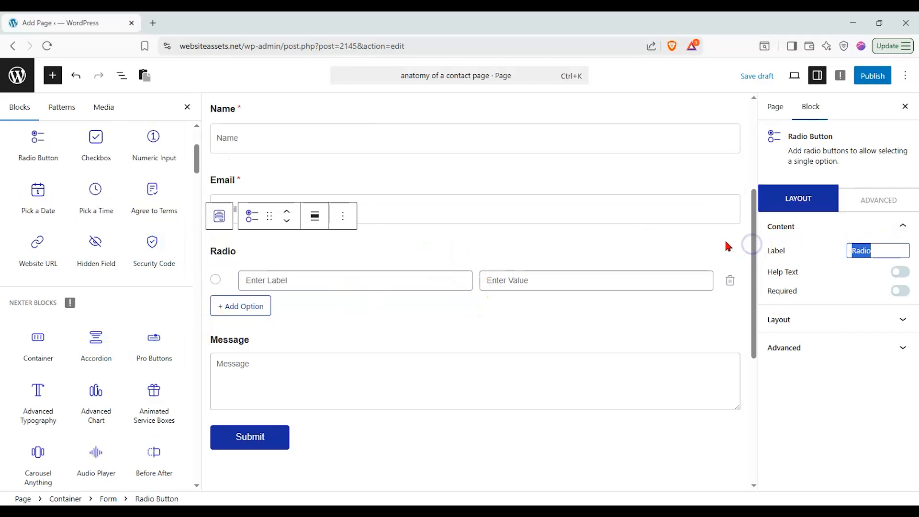
pyautogui.write('Which')
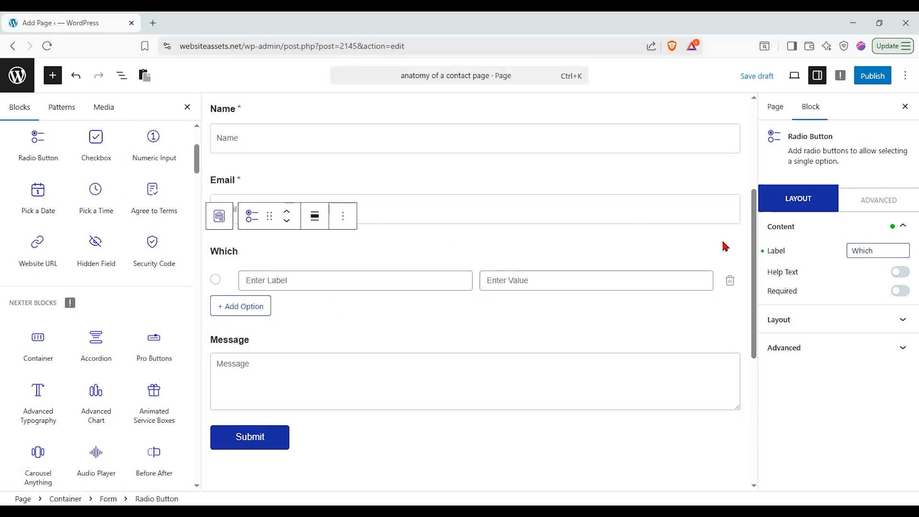
pyautogui.write(' are you inte')
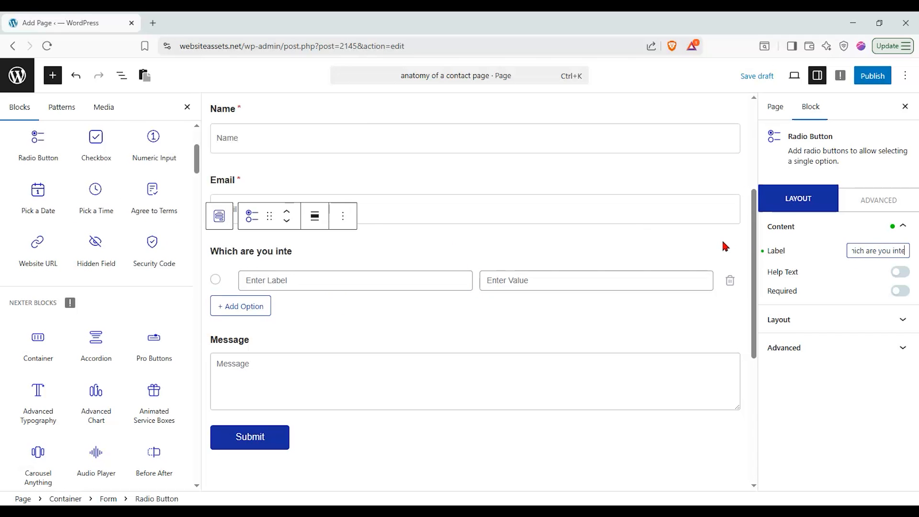
pyautogui.write('rested in')
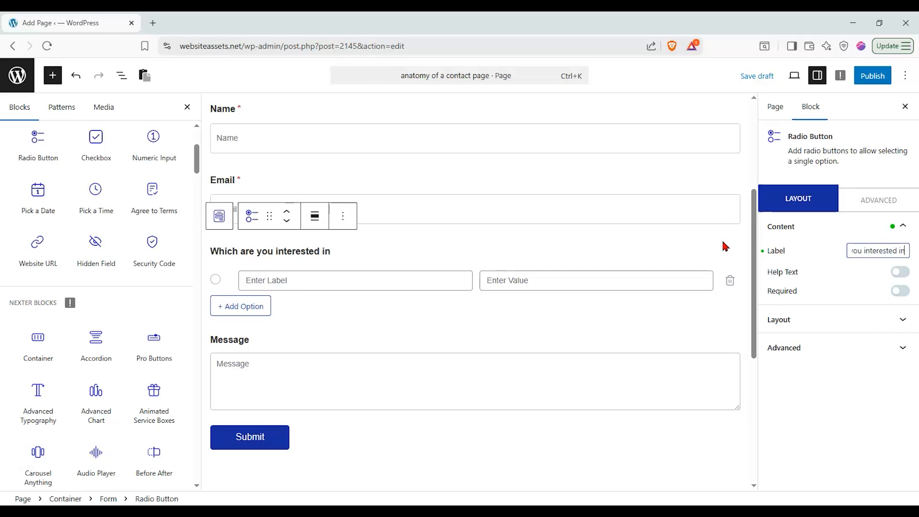
pyautogui.write(' availing?')
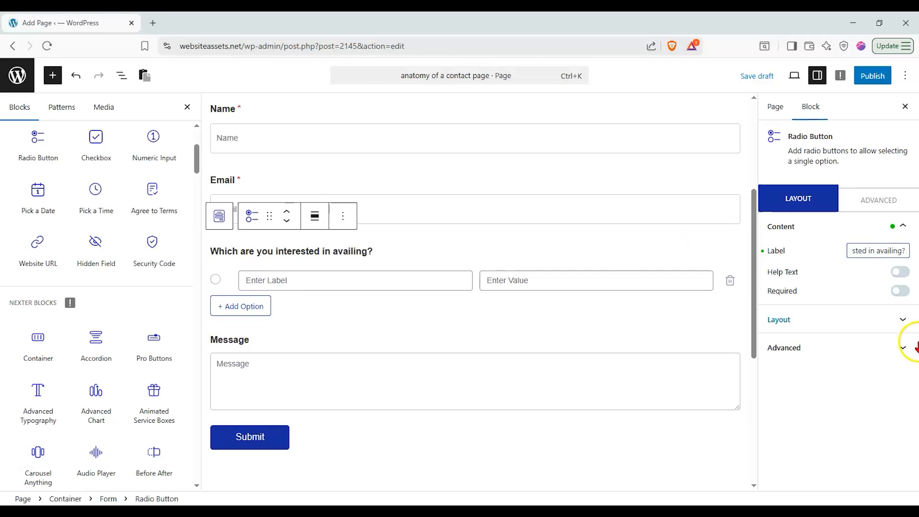
pyautogui.click(863, 251)
# Enter the radio options Dogs, Cats, Fish and Birds
pyautogui.click(275, 284)
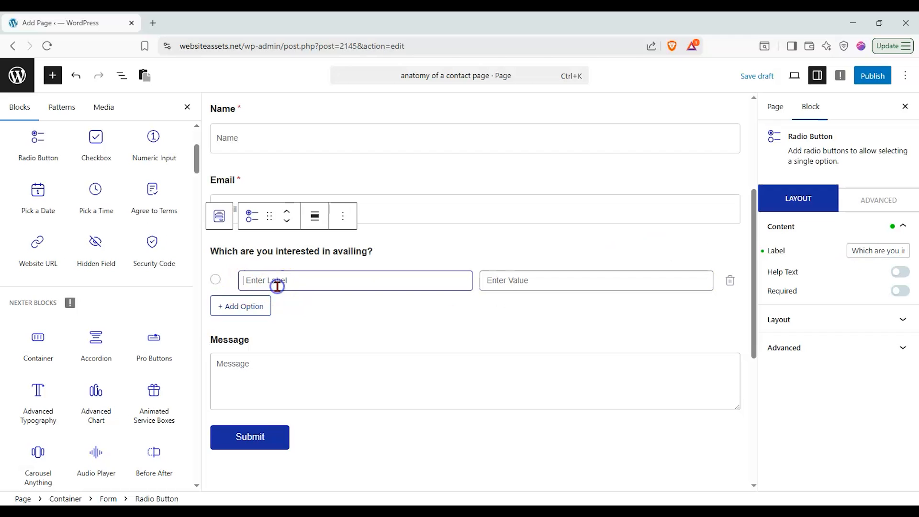
pyautogui.click(280, 284)
pyautogui.write('Dogs')
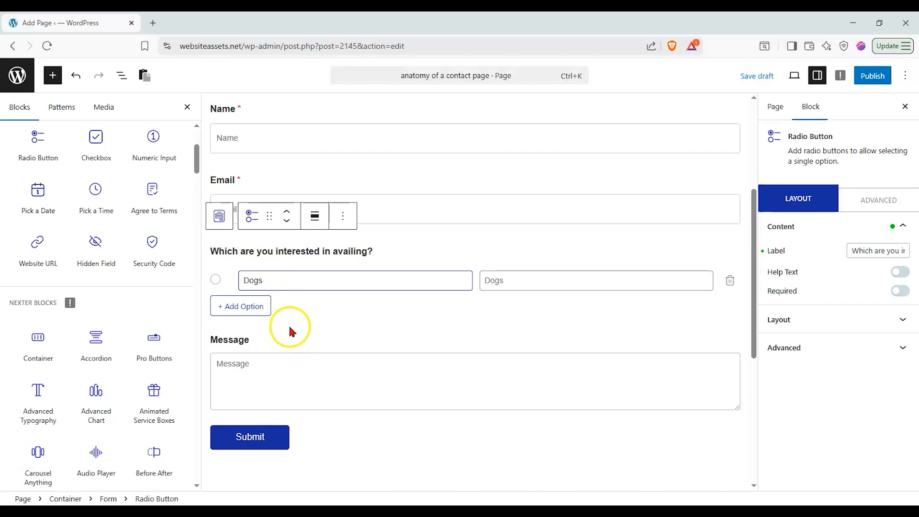
pyautogui.click(244, 307)
pyautogui.click(287, 305)
pyautogui.write('Cats')
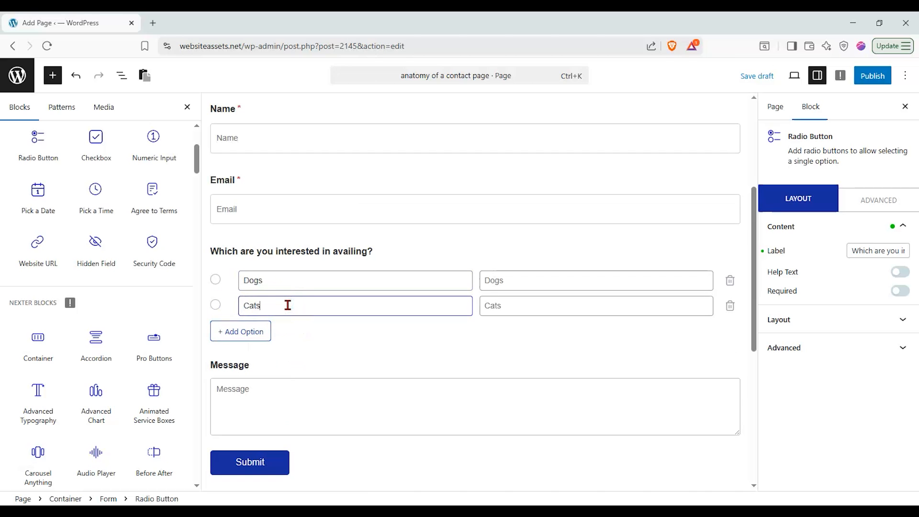
pyautogui.click(225, 331)
pyautogui.click(279, 330)
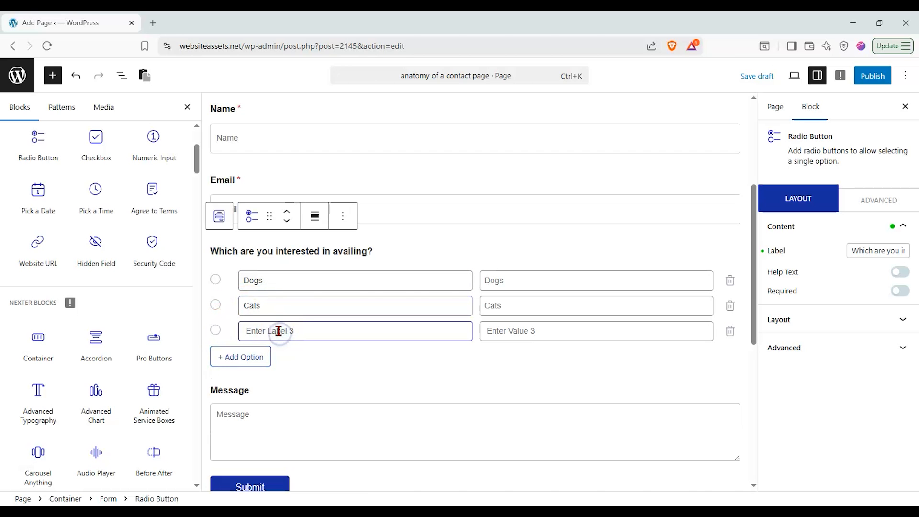
pyautogui.write('Fish')
pyautogui.click(251, 357)
pyautogui.click(277, 356)
pyautogui.write('Birds')
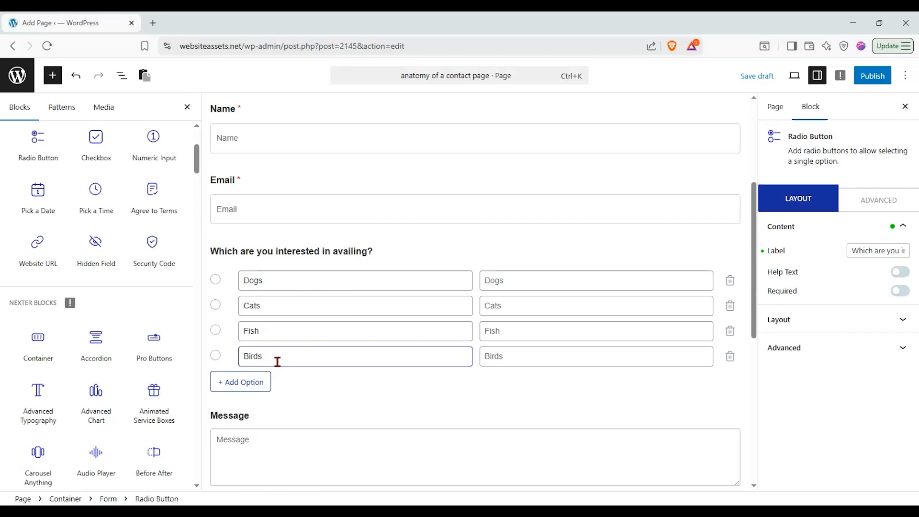
pyautogui.click(330, 306)
# Insert 'of' so the question reads 'Which are you interested in availing of?'
pyautogui.moveTo(885, 253); pyautogui.dragTo(902, 251)
pyautogui.click(901, 251)
pyautogui.write('of')
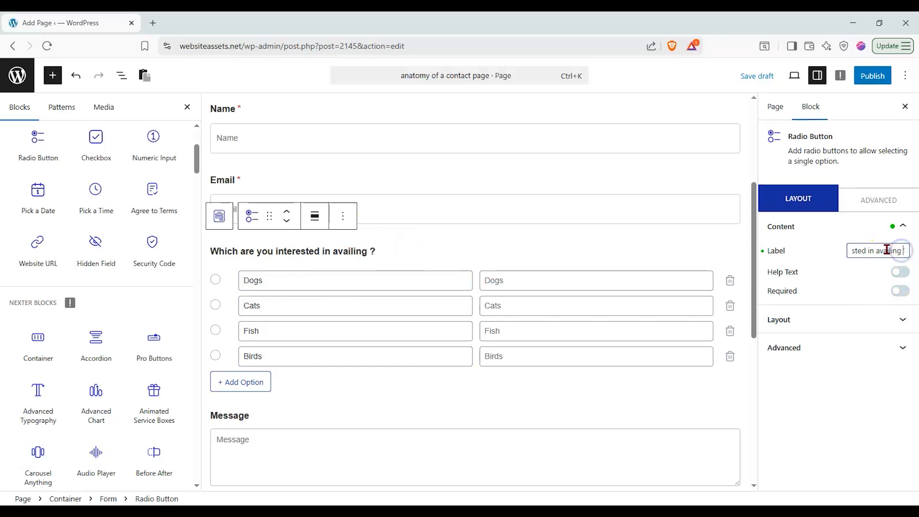
pyautogui.click(544, 215)
pyautogui.scroll(-2, 535, 232)
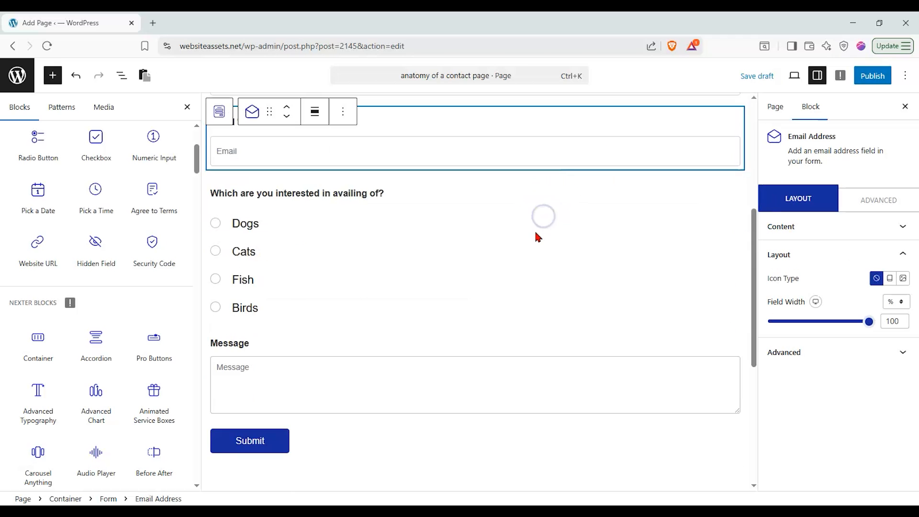
pyautogui.scroll(2, 535, 232)
pyautogui.click(535, 234)
pyautogui.scroll(3, 527, 237)
pyautogui.scroll(-3, 525, 240)
pyautogui.scroll(-1, 526, 243)
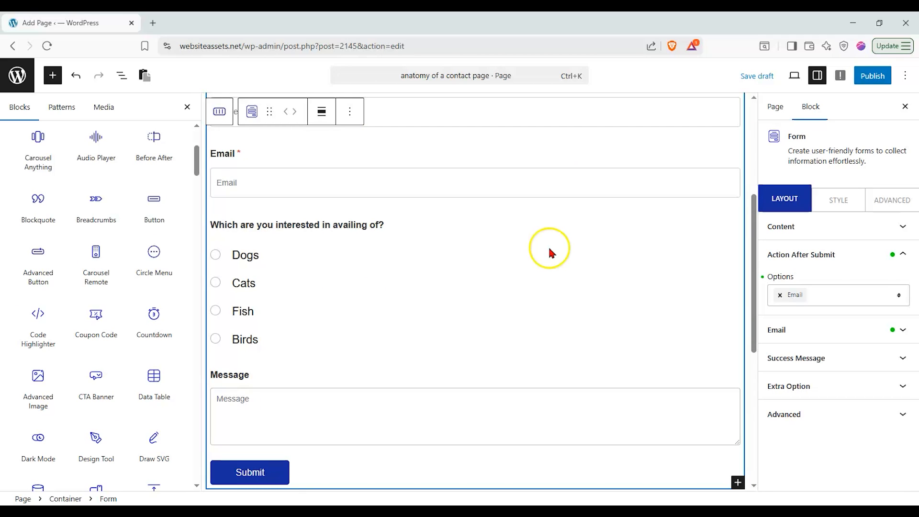
pyautogui.scroll(1, 526, 242)
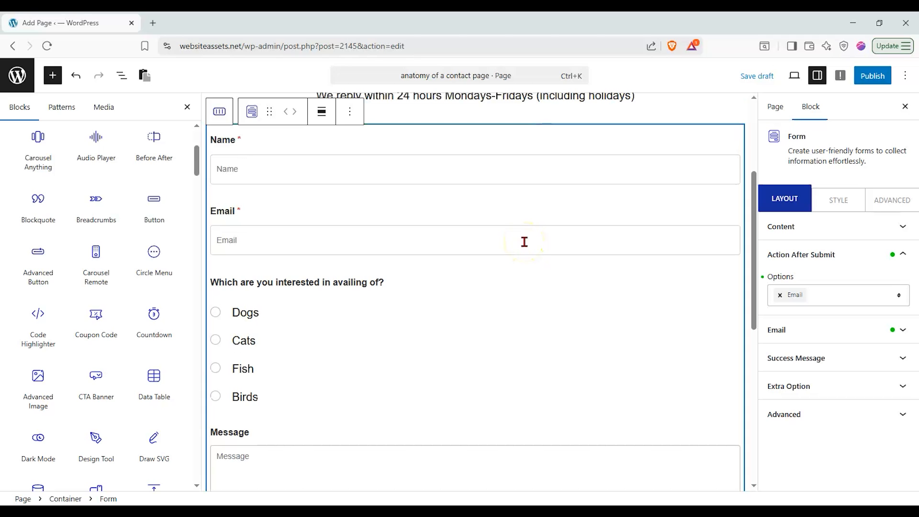
pyautogui.scroll(-1, 433, 242)
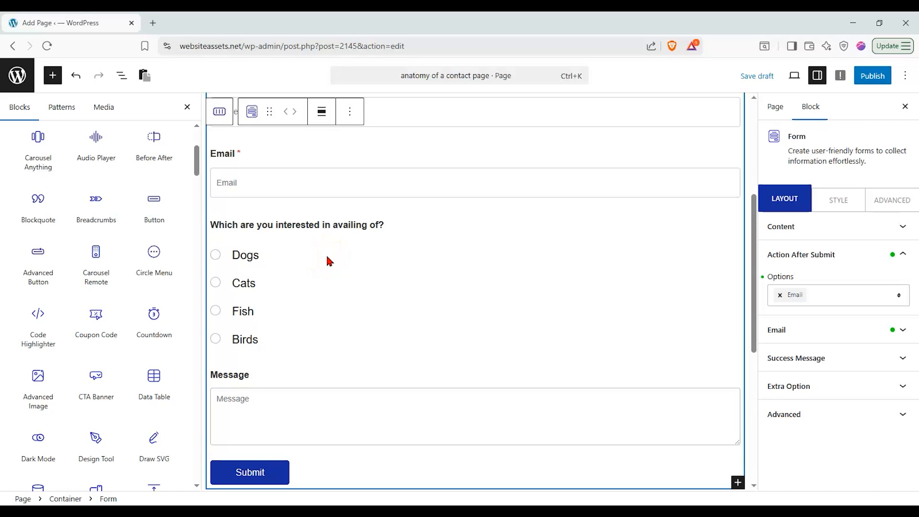
pyautogui.click(249, 261)
pyautogui.scroll(2, 328, 309)
pyautogui.scroll(-1, 331, 305)
pyautogui.click(334, 303)
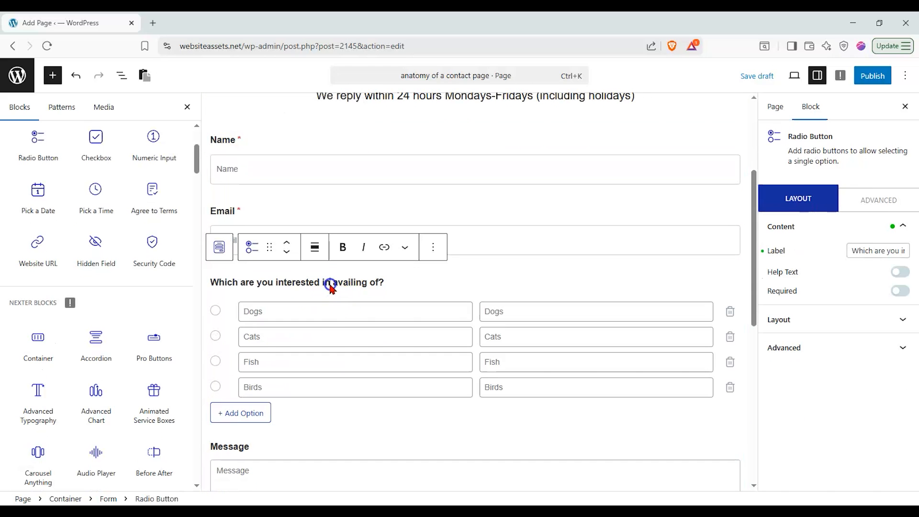
# Make the radio button question required so it shows an asterisk
pyautogui.click(899, 291)
pyautogui.scroll(-1, 543, 375)
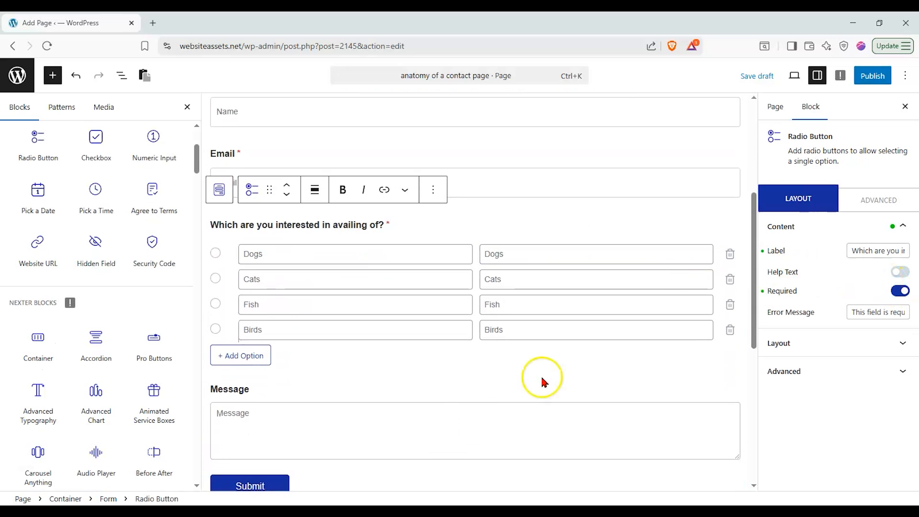
pyautogui.scroll(1, 318, 419)
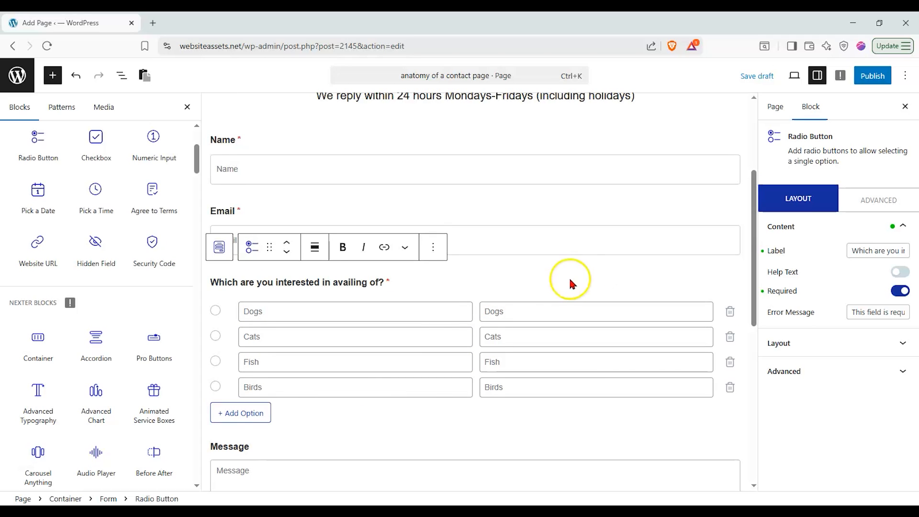
pyautogui.scroll(2, 116, 271)
pyautogui.scroll(2, 117, 275)
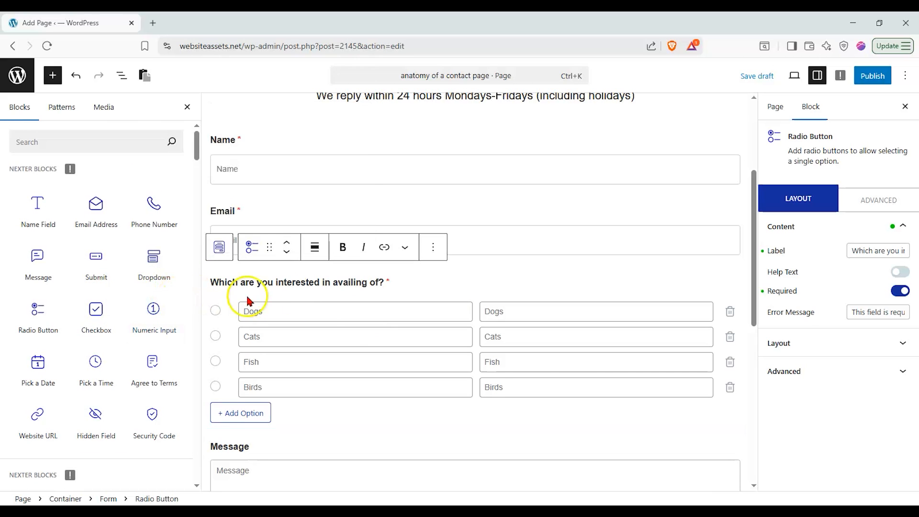
pyautogui.scroll(-1, 328, 293)
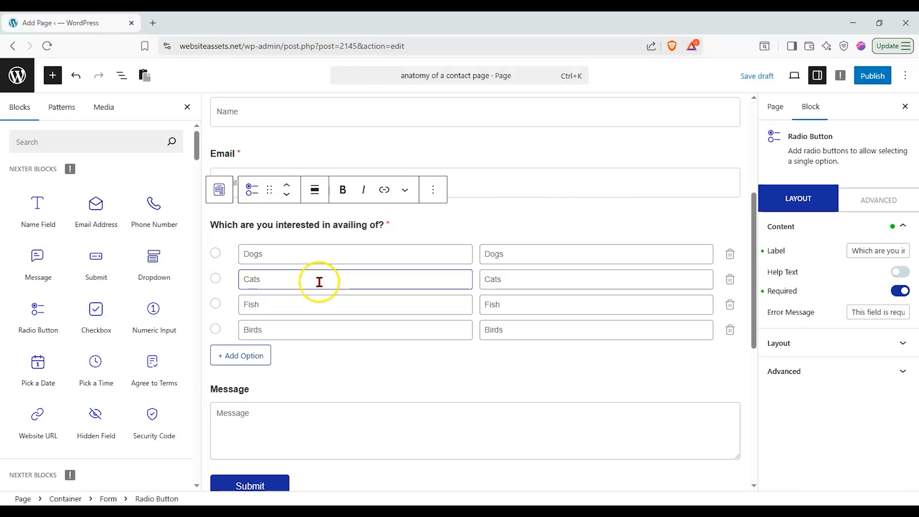
pyautogui.scroll(-2, 311, 282)
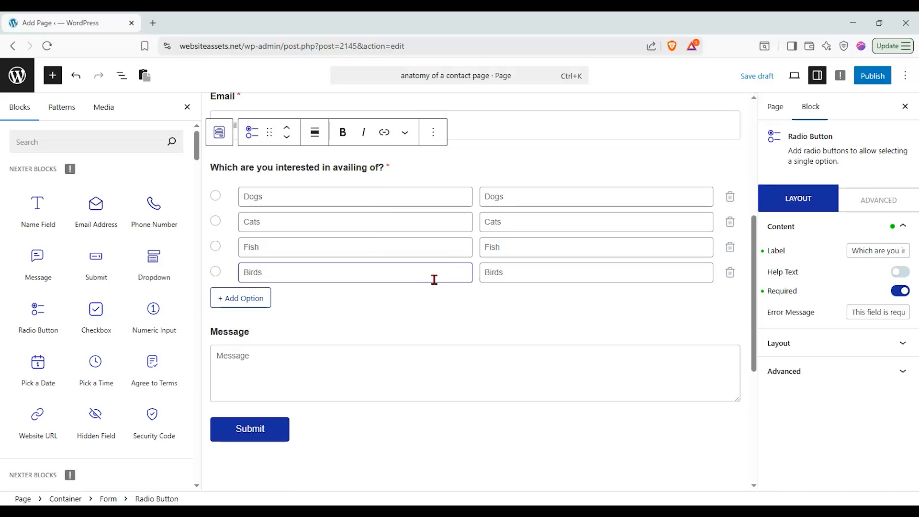
# Add an empty paragraph block below the form's Submit button
pyautogui.click(421, 430)
pyautogui.scroll(5, 389, 225)
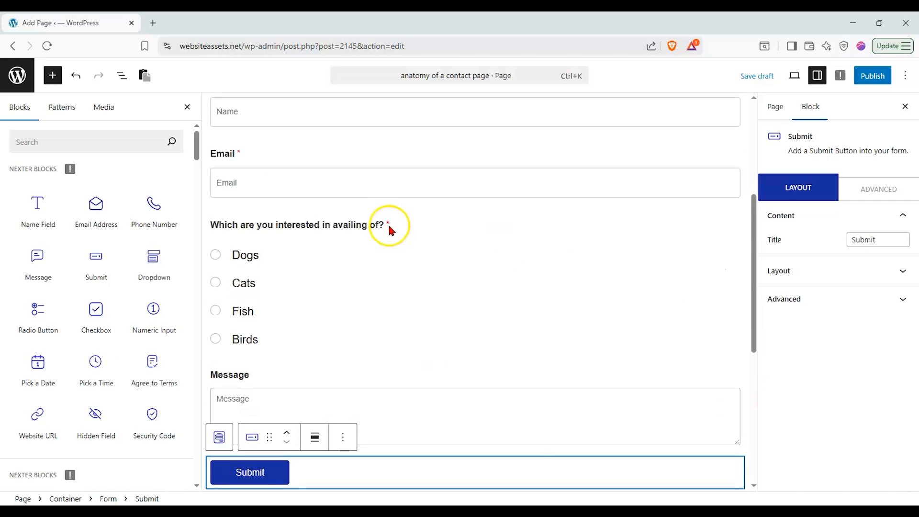
pyautogui.scroll(-4, 336, 239)
pyautogui.scroll(-3, 336, 242)
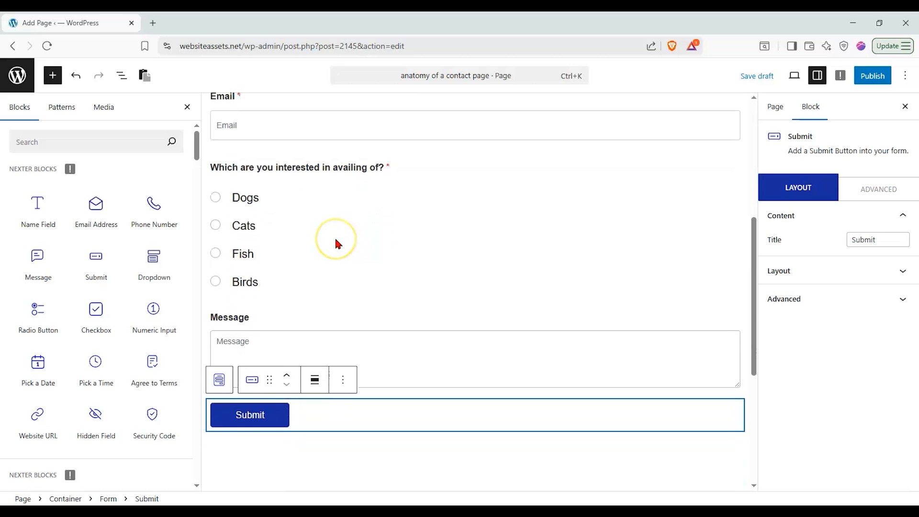
pyautogui.scroll(-5, 336, 244)
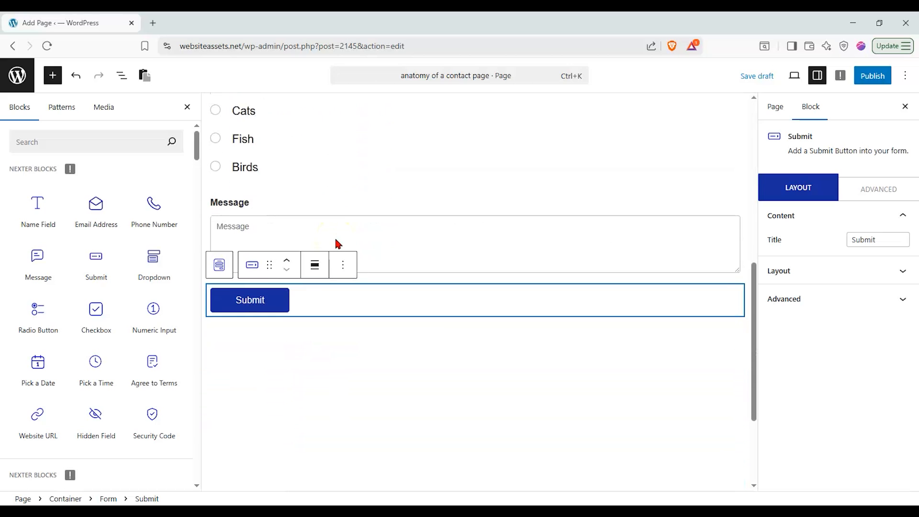
pyautogui.click(344, 255)
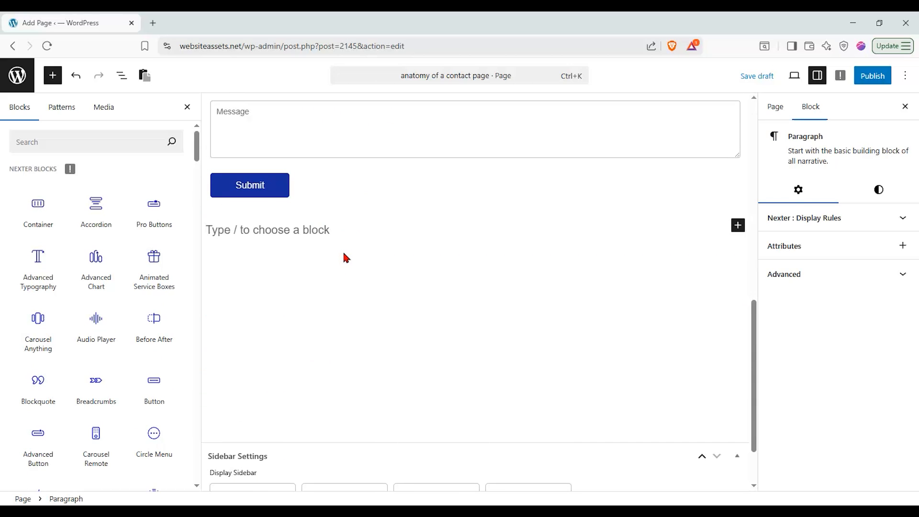
# Add a 1/3–2/3 Container below the form with an Advanced Typography block in its left column
pyautogui.click(343, 254)
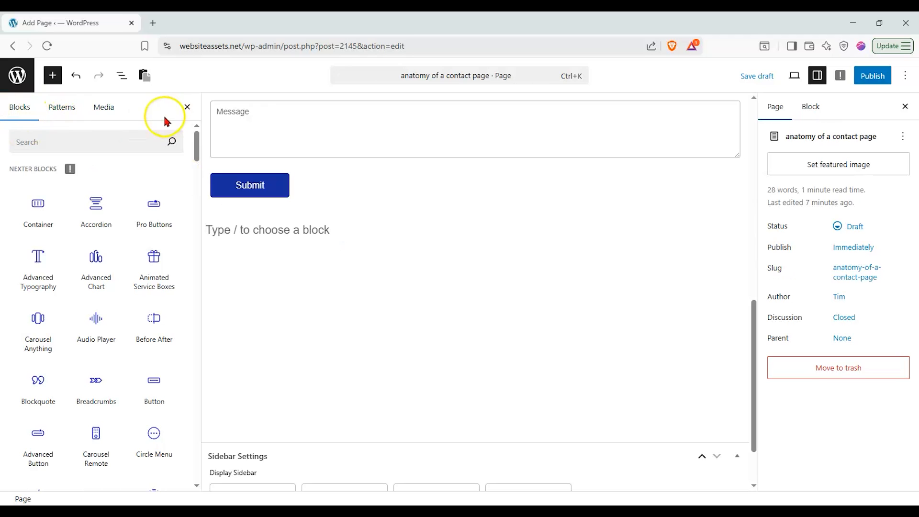
pyautogui.moveTo(38, 204); pyautogui.dragTo(454, 215)
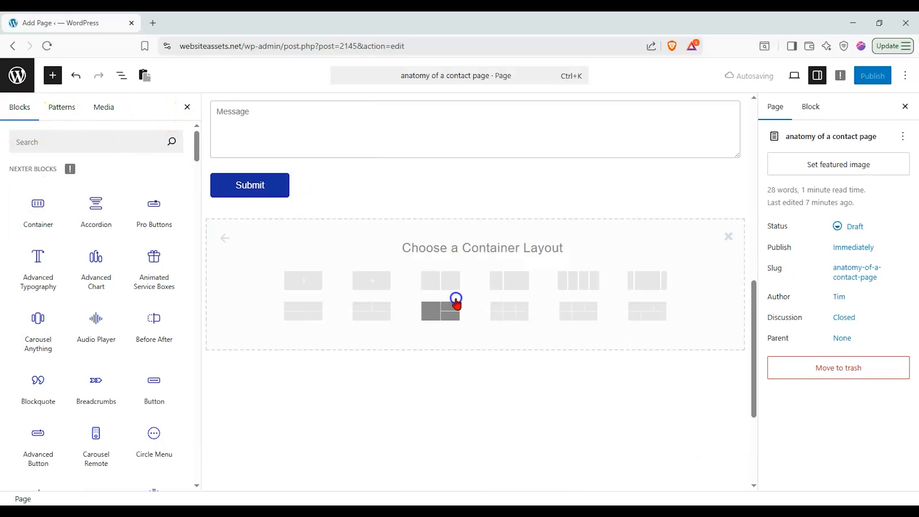
pyautogui.click(517, 282)
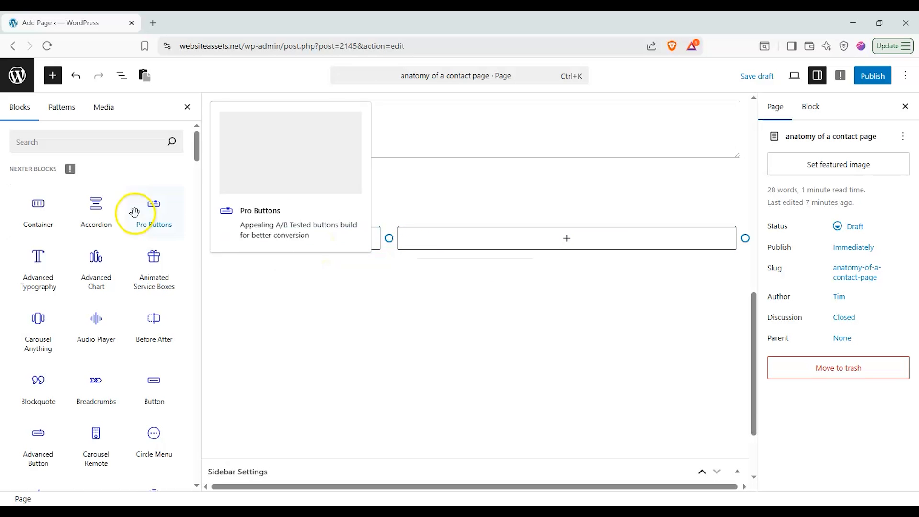
pyautogui.moveTo(40, 264); pyautogui.dragTo(349, 232)
pyautogui.moveTo(277, 209); pyautogui.dragTo(288, 247)
# Change the left-column heading to 'Other ways to reach us>>' and centre-align it
pyautogui.moveTo(834, 312); pyautogui.dragTo(763, 311)
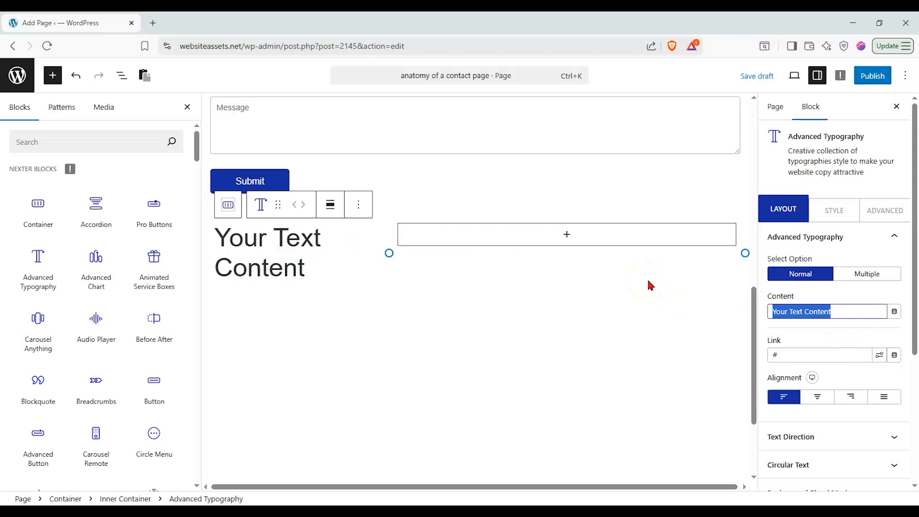
pyautogui.write('Ot')
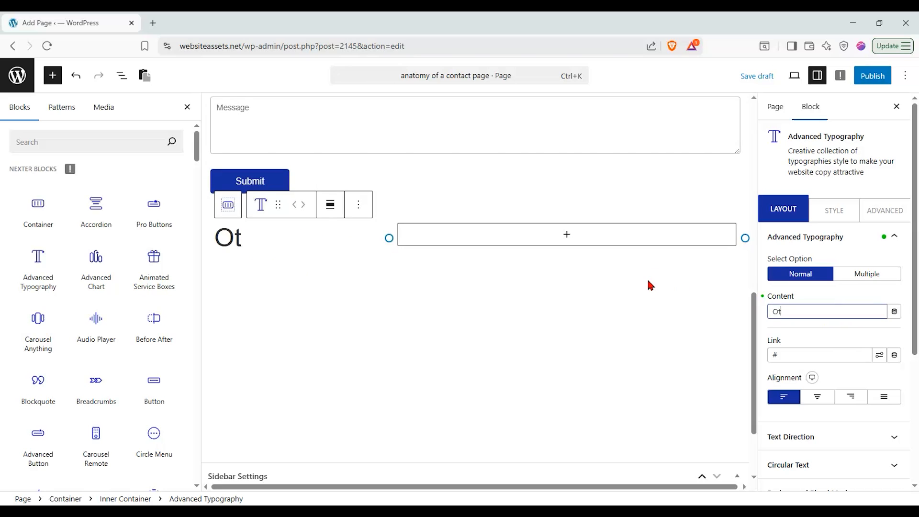
pyautogui.write('her ways to reach us')
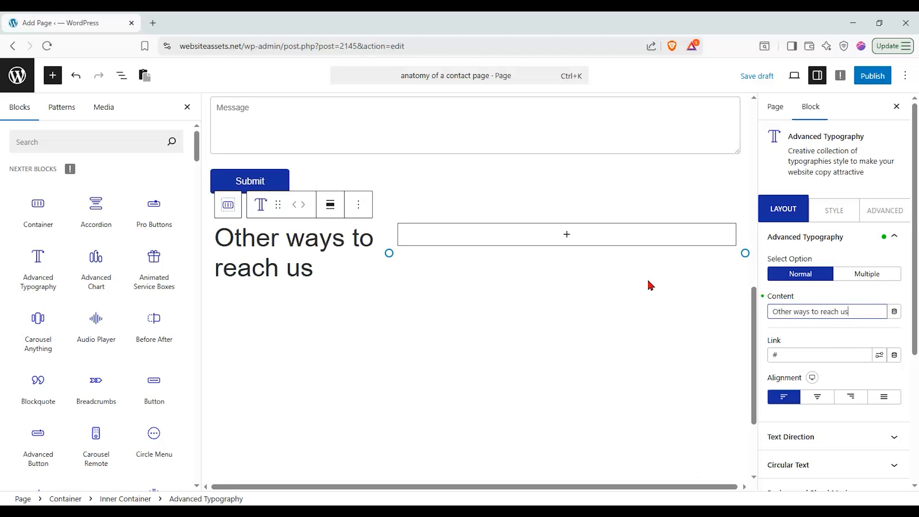
pyautogui.write('>>')
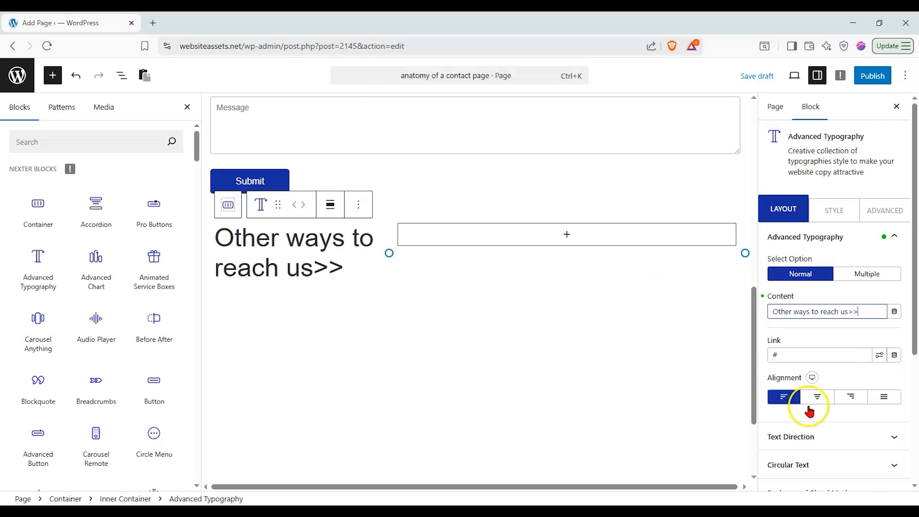
pyautogui.click(819, 399)
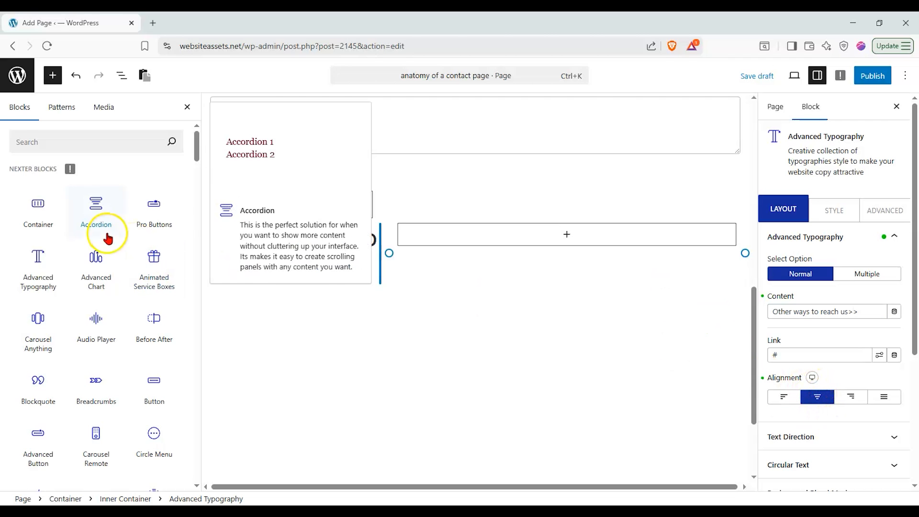
pyautogui.click(102, 146)
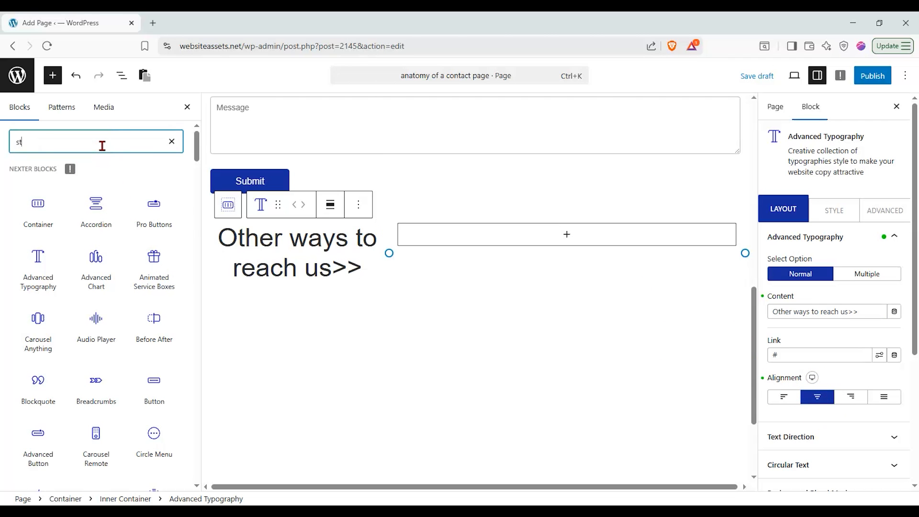
# Insert a Stylish List block into the right column and expand List Item 1's layout settings
pyautogui.write('style')
pyautogui.press('BackSpace')
pyautogui.click(28, 197)
pyautogui.moveTo(28, 197); pyautogui.dragTo(554, 230)
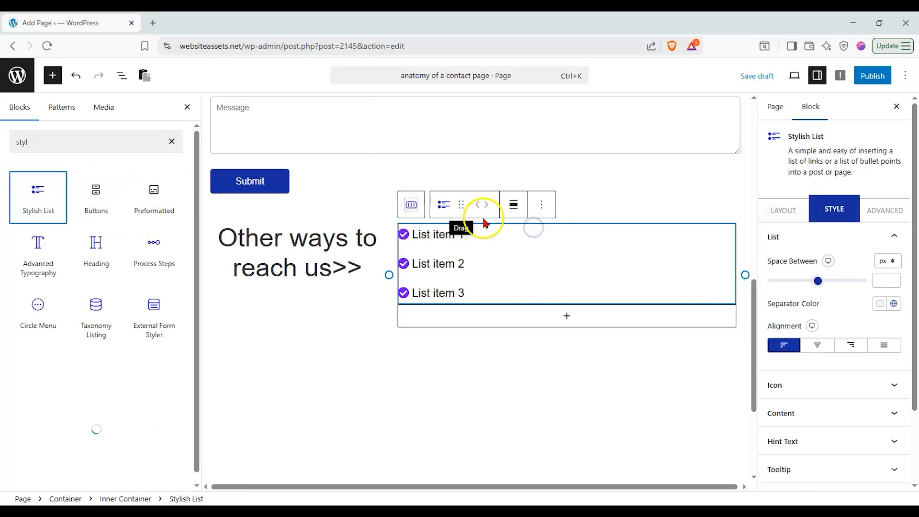
pyautogui.click(782, 211)
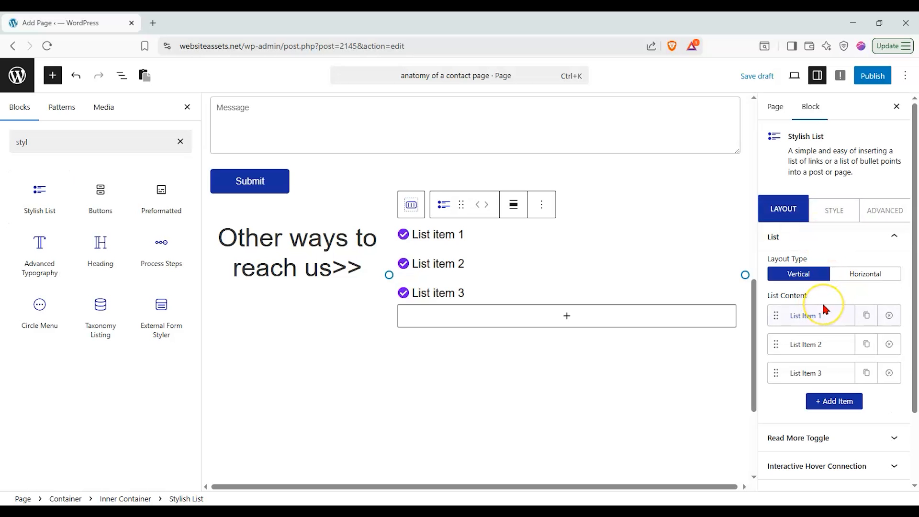
pyautogui.scroll(6, 712, 323)
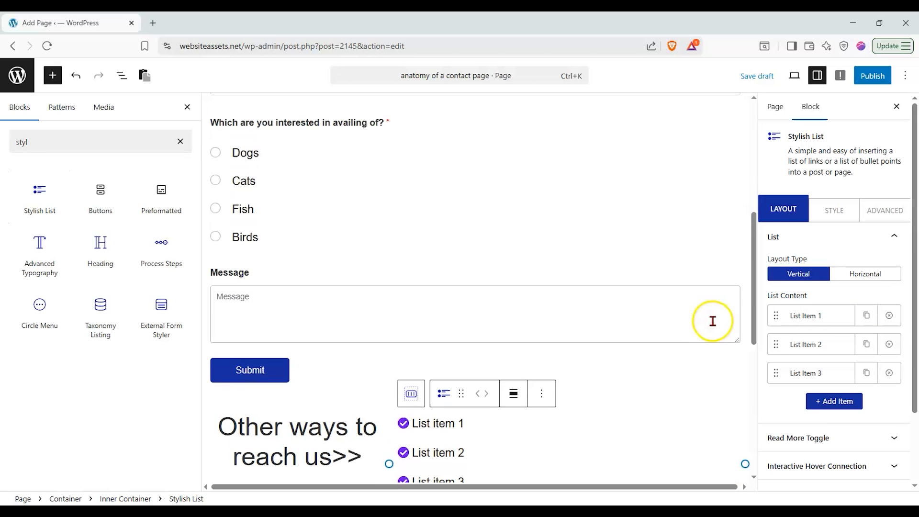
pyautogui.scroll(3, 712, 323)
pyautogui.scroll(-3, 712, 323)
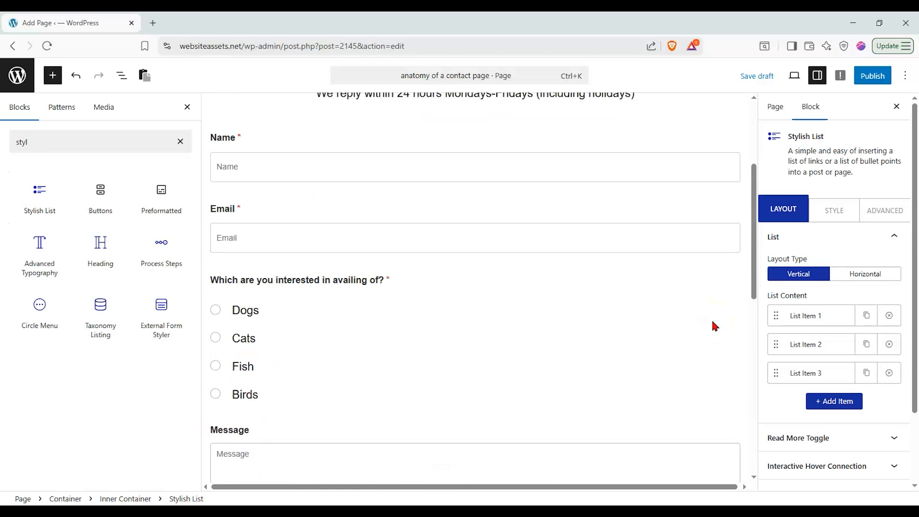
pyautogui.scroll(-5, 711, 317)
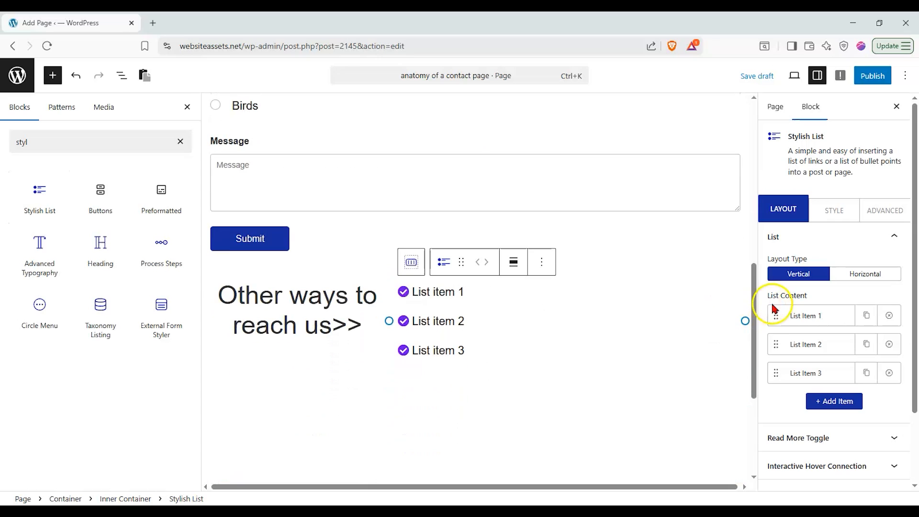
pyautogui.click(825, 316)
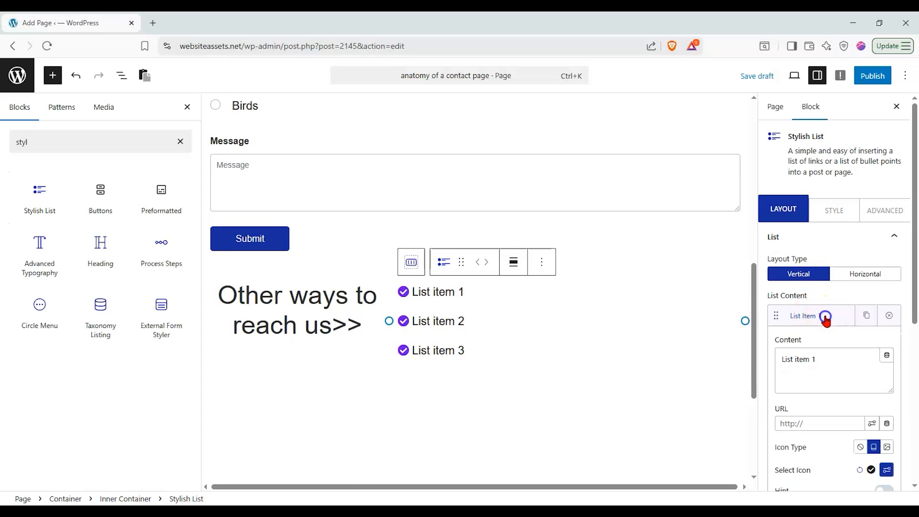
pyautogui.scroll(-1, 816, 335)
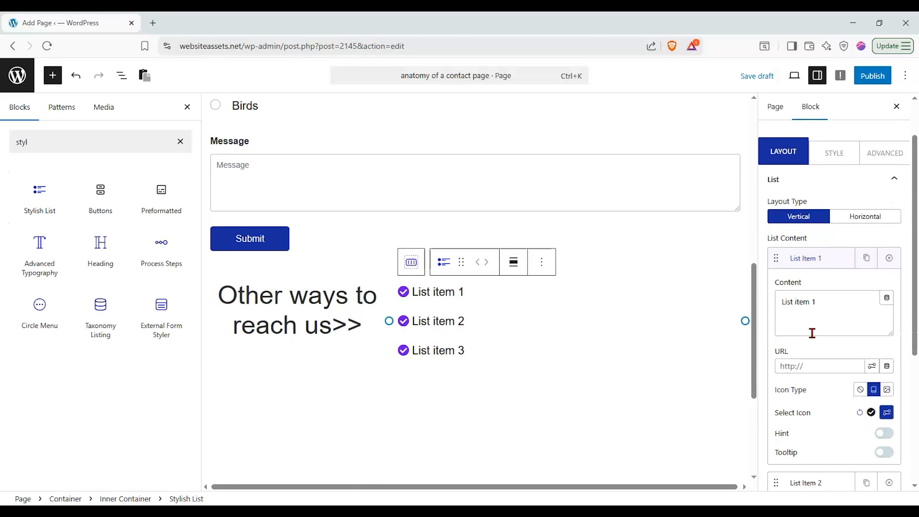
# Replace the first list item's placeholder with a toll-free phone number
pyautogui.click(827, 301)
pyautogui.hotkey('ctrl', 'a')
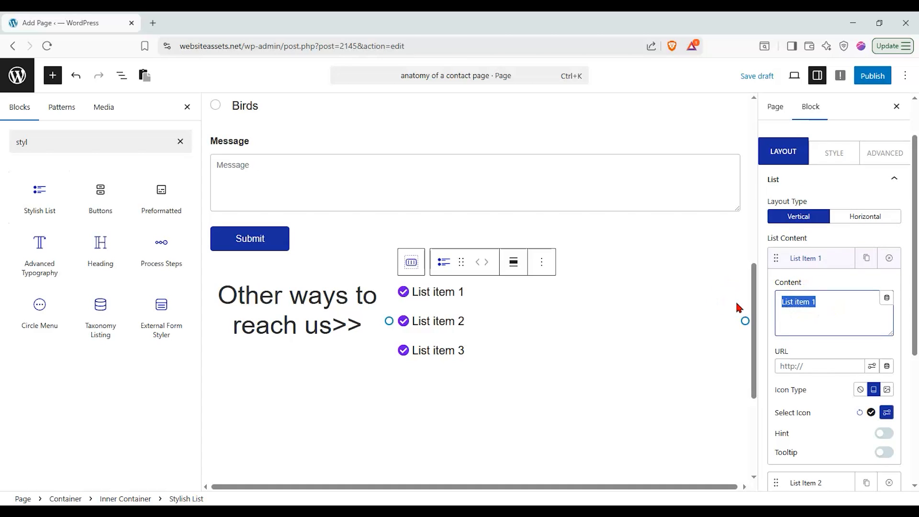
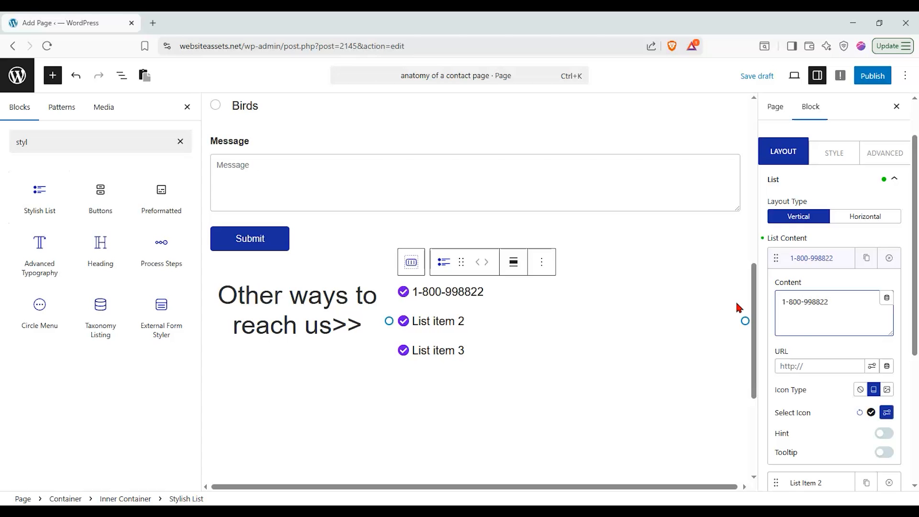
pyautogui.click(813, 259)
# Replace the second list item's placeholder with an e-mail address
pyautogui.click(820, 290)
pyautogui.moveTo(835, 339); pyautogui.dragTo(729, 320)
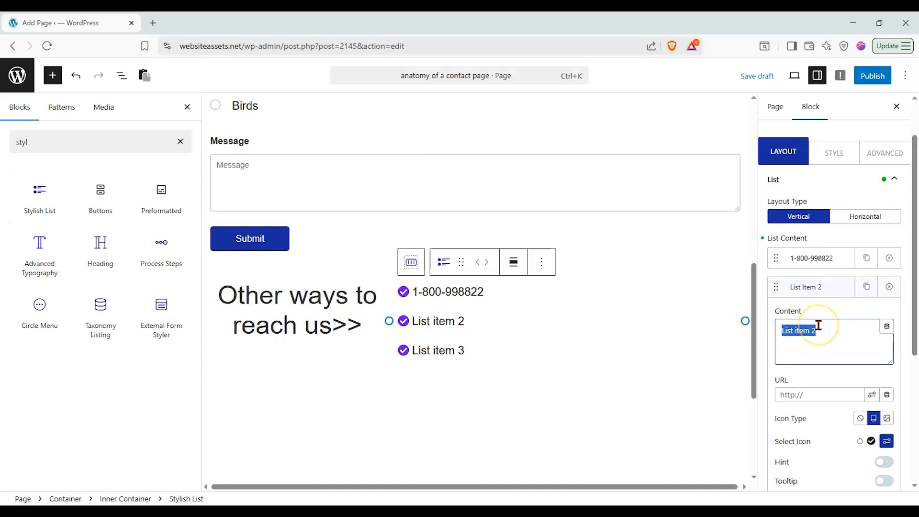
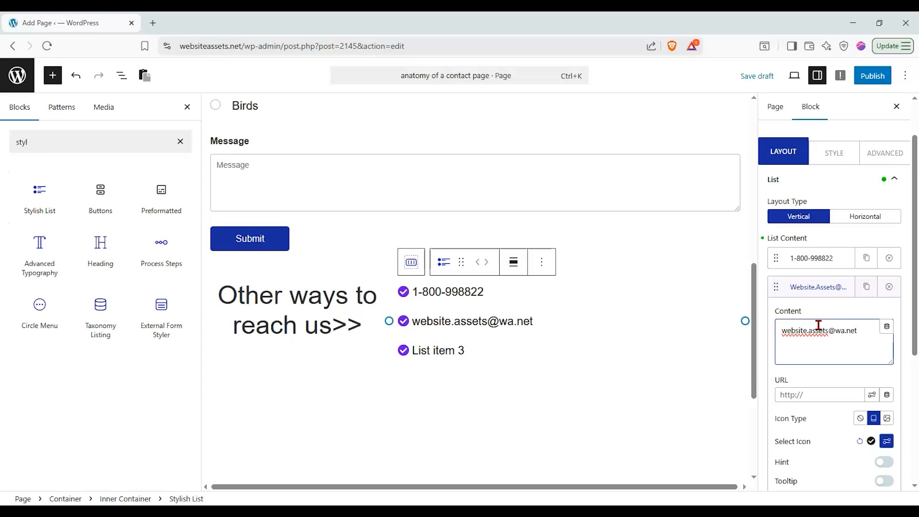
pyautogui.click(813, 287)
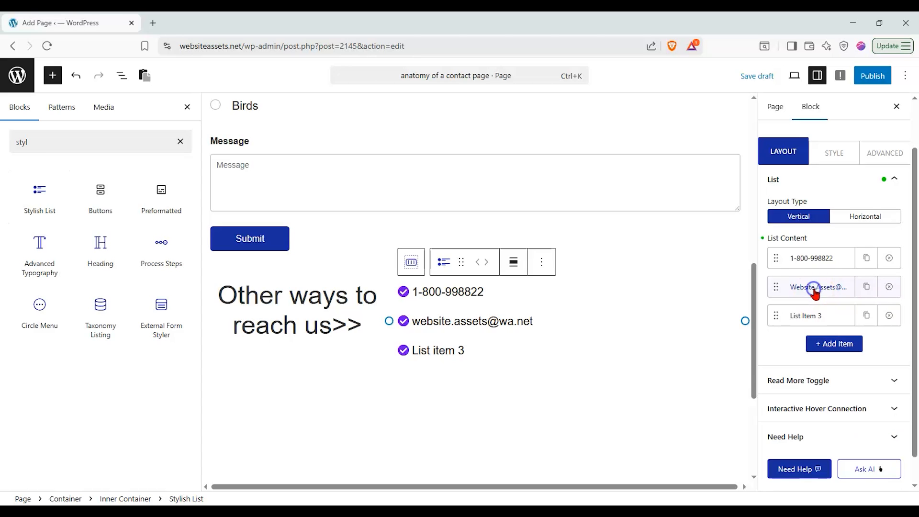
# Replace the third list item's placeholder with an international phone number
pyautogui.click(809, 315)
pyautogui.tripleClick(843, 354)
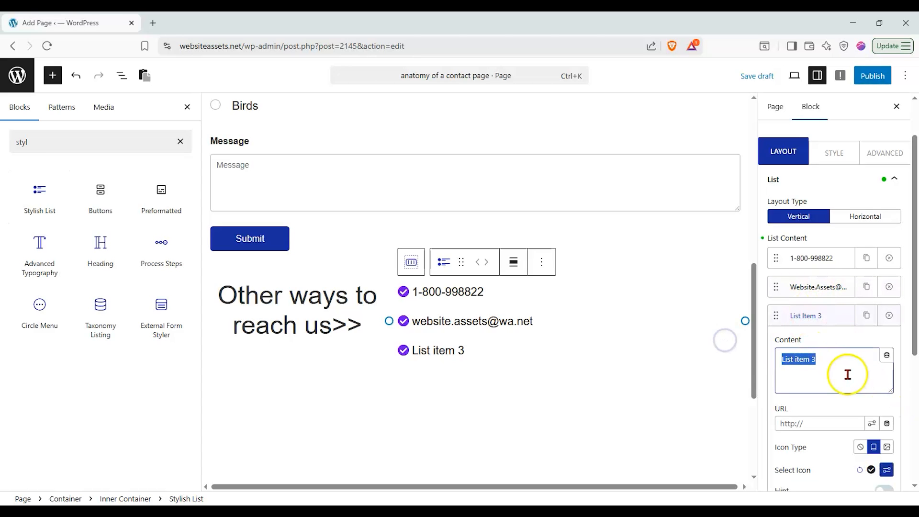
pyautogui.moveTo(831, 361); pyautogui.dragTo(761, 362)
pyautogui.moveTo(851, 354); pyautogui.dragTo(779, 359)
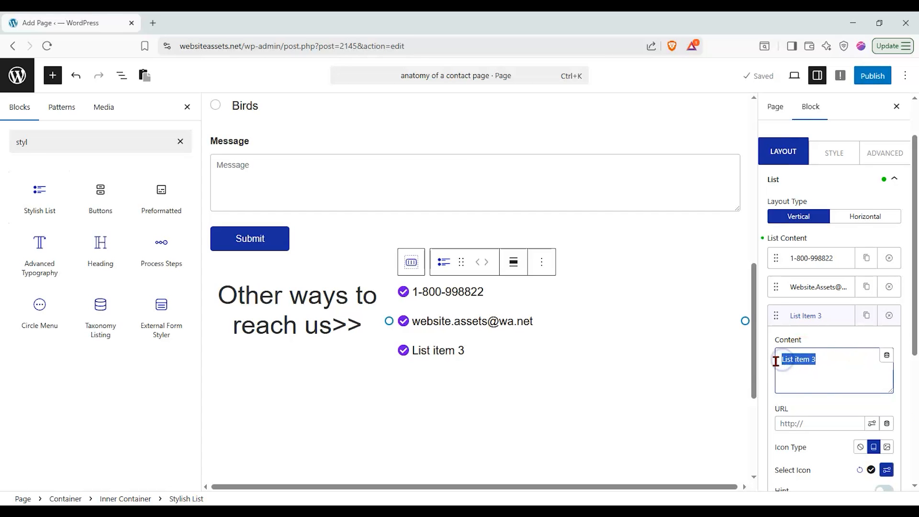
pyautogui.click(816, 378)
pyautogui.write('+44 123 4567')
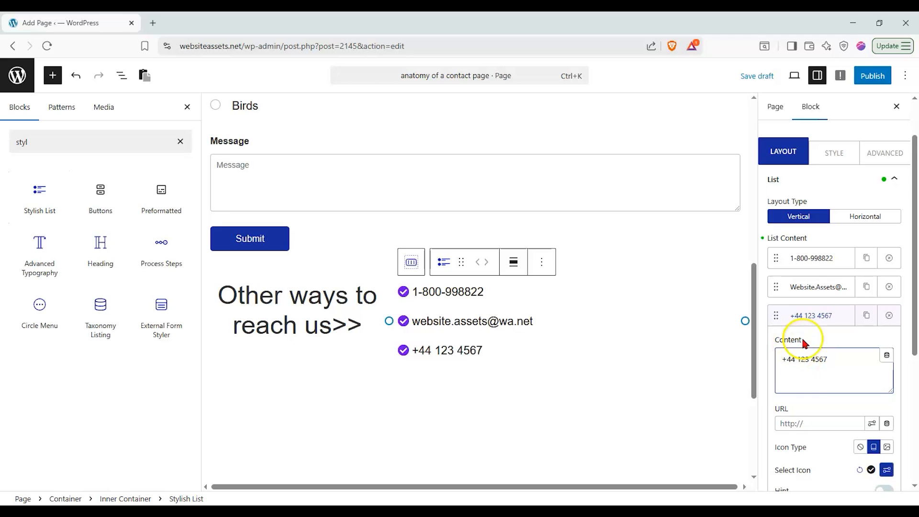
# Search icons for 'phone' and assign a Dashicons icon to the first list item
pyautogui.click(827, 316)
pyautogui.click(826, 258)
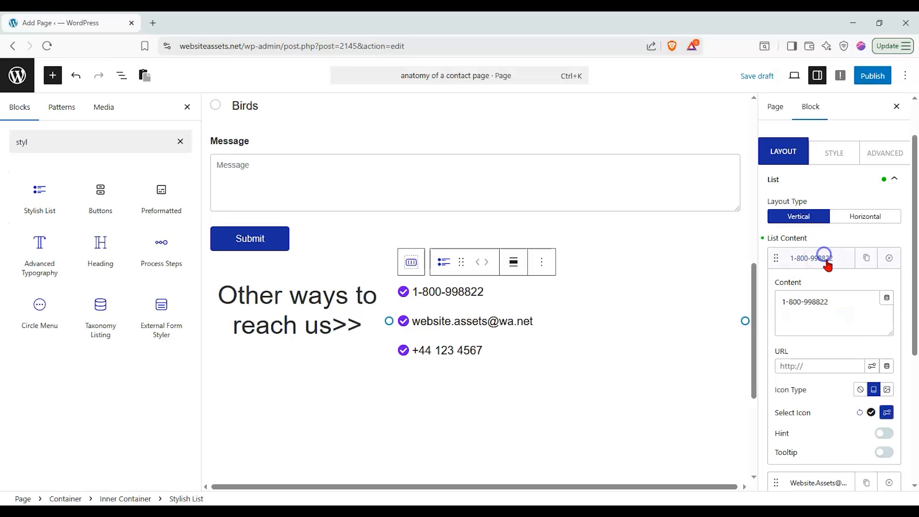
pyautogui.click(872, 412)
pyautogui.click(885, 413)
pyautogui.click(838, 262)
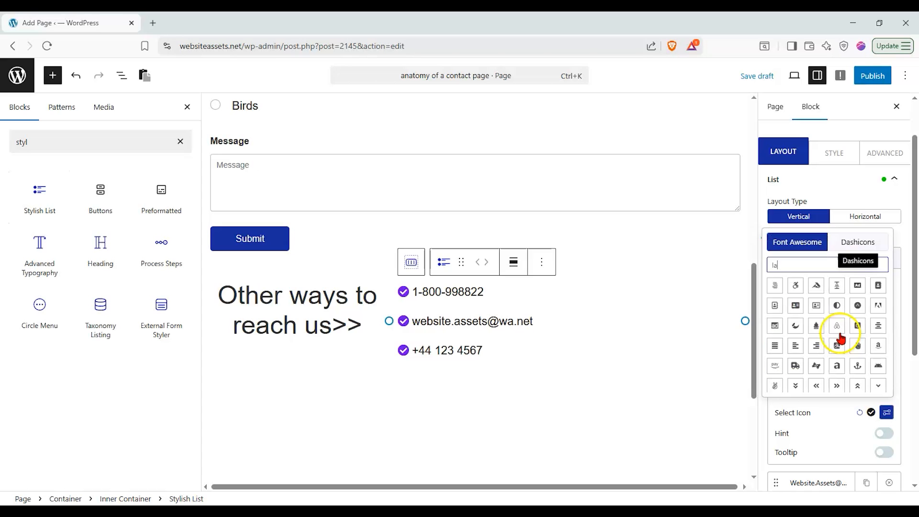
pyautogui.write('pho')
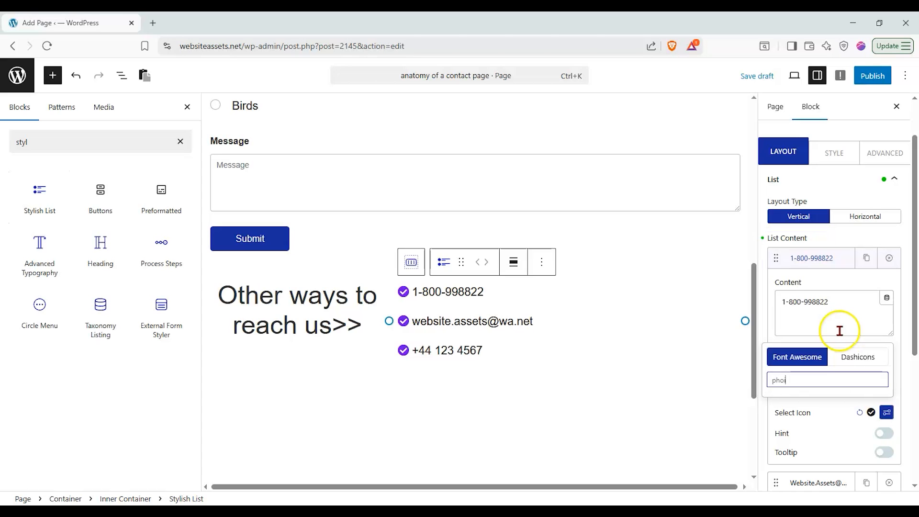
pyautogui.write('i')
pyautogui.press('BackSpace')
pyautogui.write('ne')
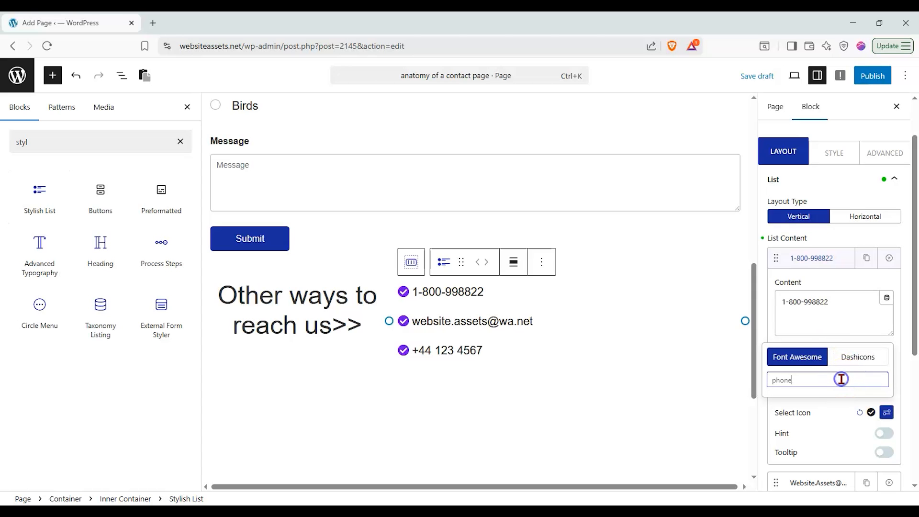
pyautogui.click(850, 360)
pyautogui.click(813, 264)
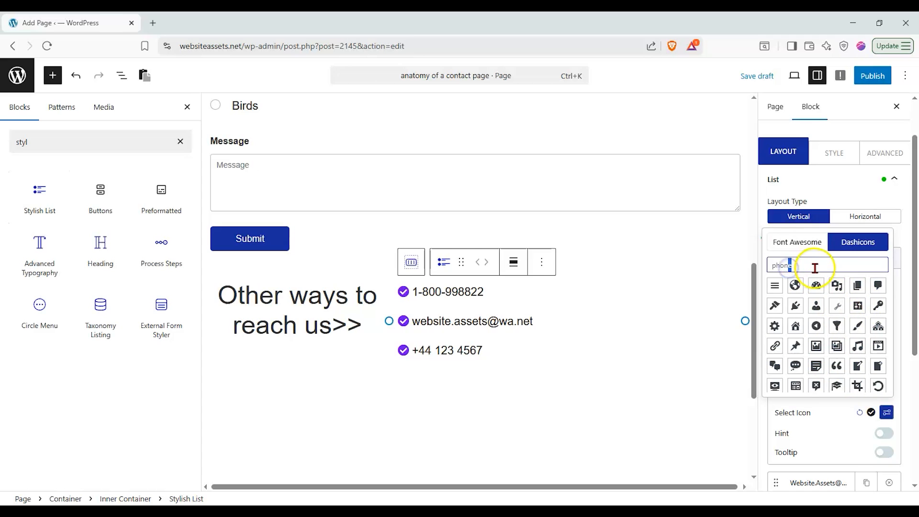
pyautogui.press('BackSpace')
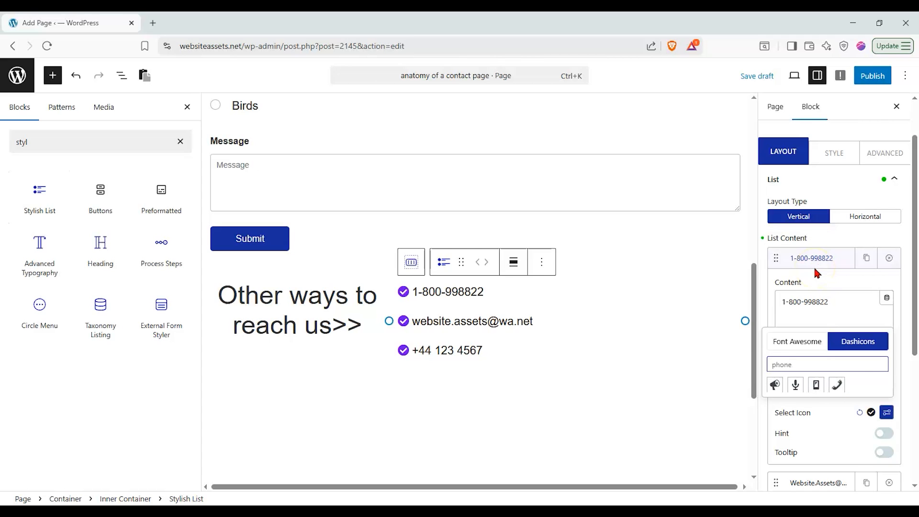
pyautogui.click(837, 385)
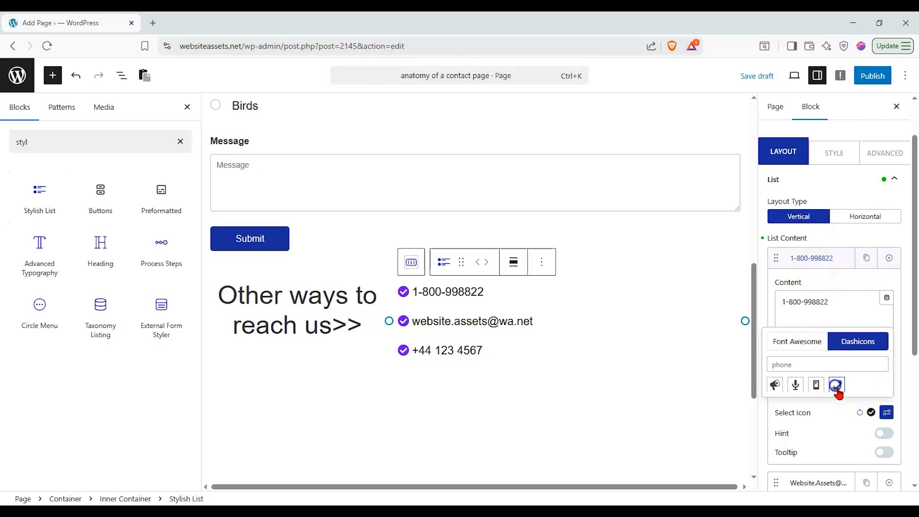
pyautogui.click(471, 340)
# Give the phone number line a Dashicons phone handset icon
pyautogui.click(886, 412)
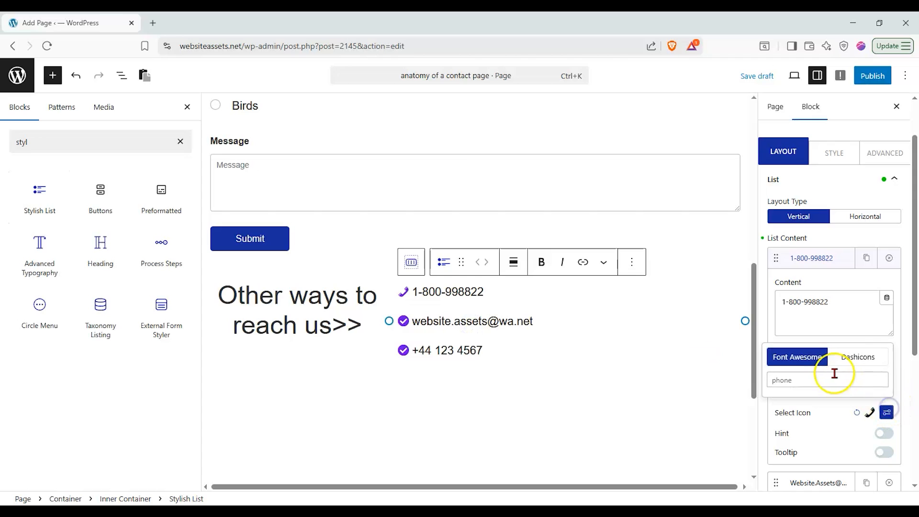
pyautogui.doubleClick(828, 371)
pyautogui.write('mail')
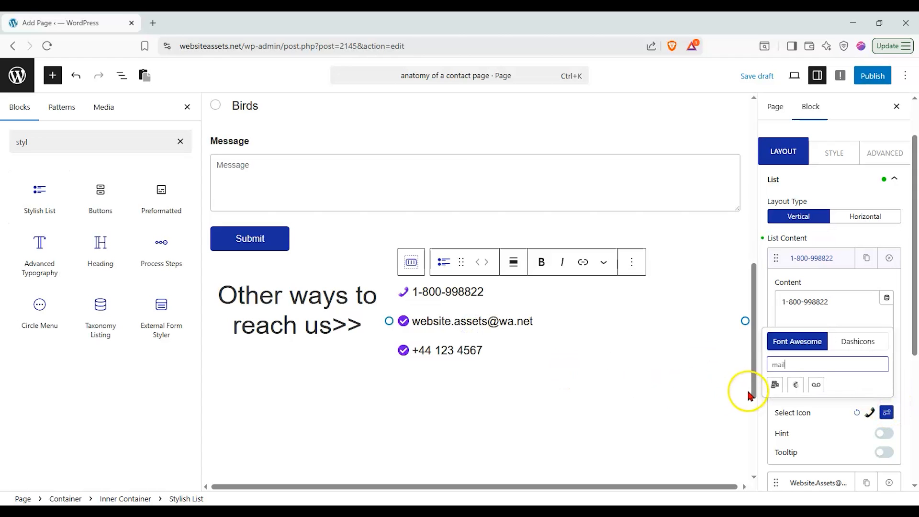
pyautogui.click(775, 385)
pyautogui.click(452, 350)
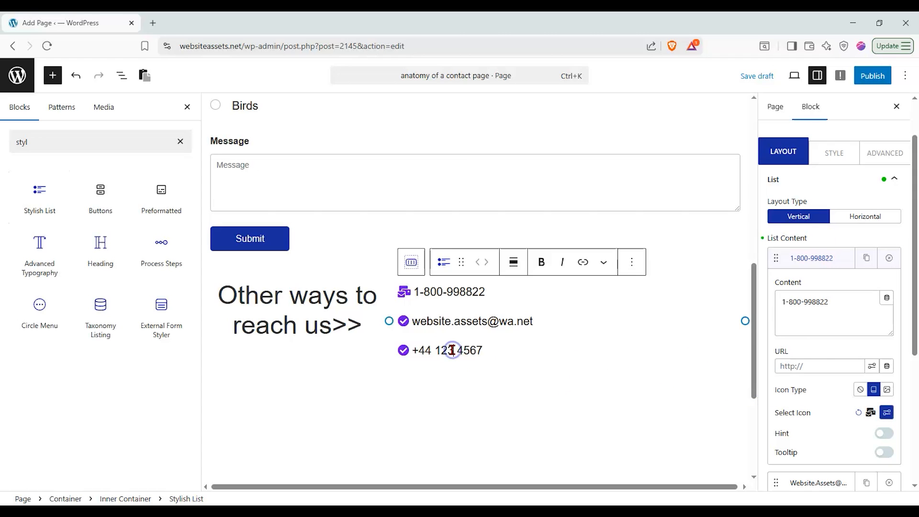
pyautogui.click(466, 301)
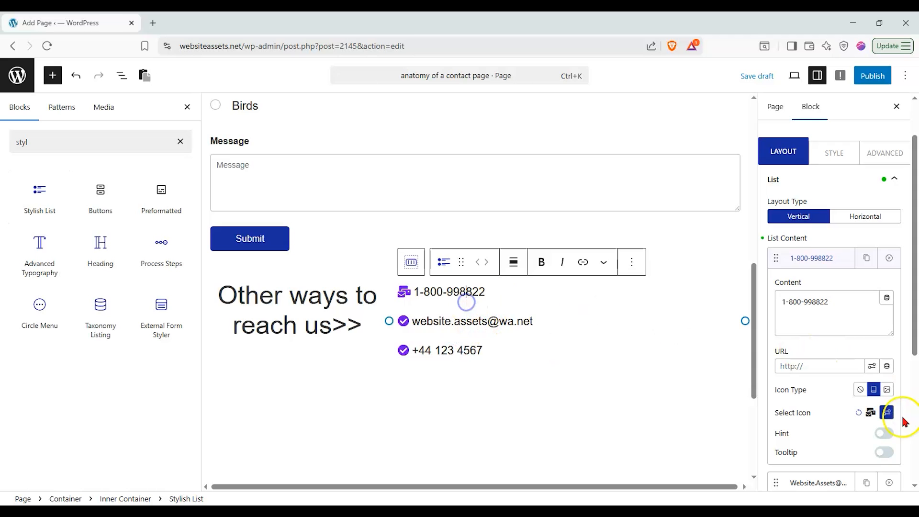
pyautogui.click(886, 412)
pyautogui.click(861, 343)
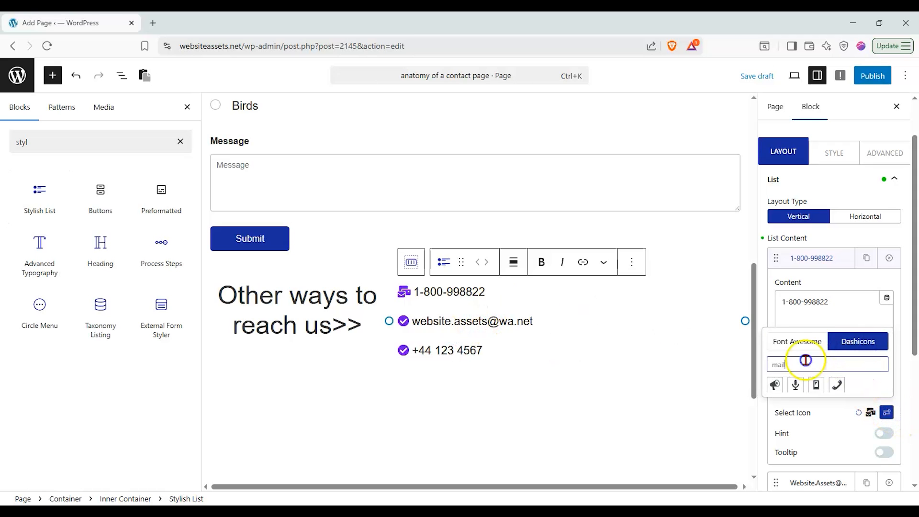
pyautogui.click(835, 384)
pyautogui.click(815, 259)
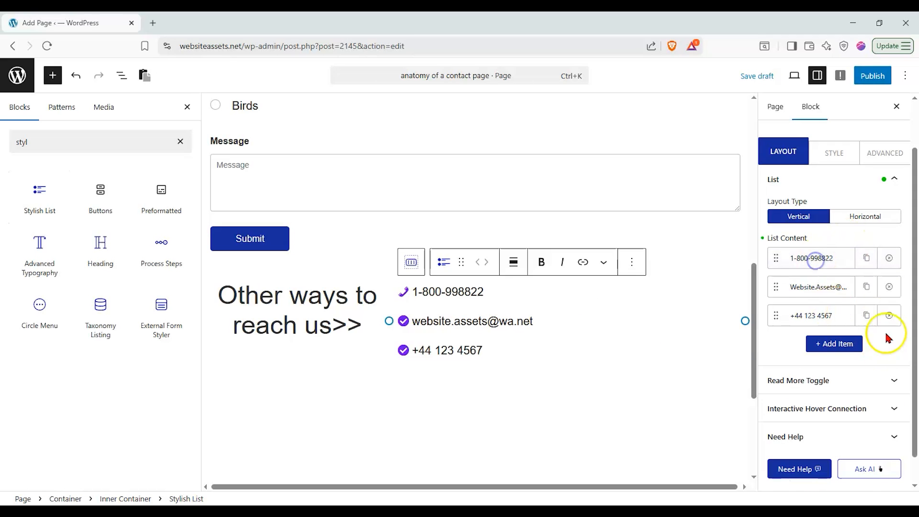
# Give the e-mail item a Font Awesome mail-bulk icon
pyautogui.click(866, 286)
pyautogui.click(888, 316)
pyautogui.click(838, 287)
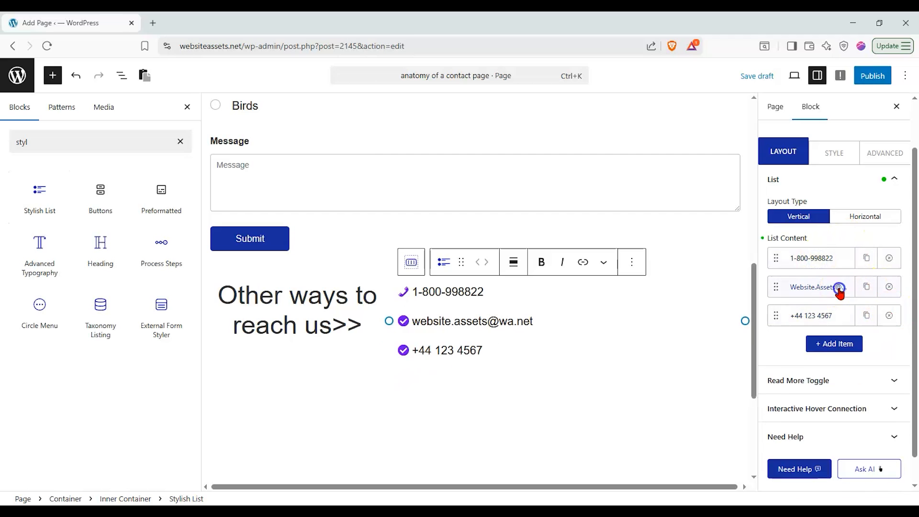
pyautogui.click(886, 440)
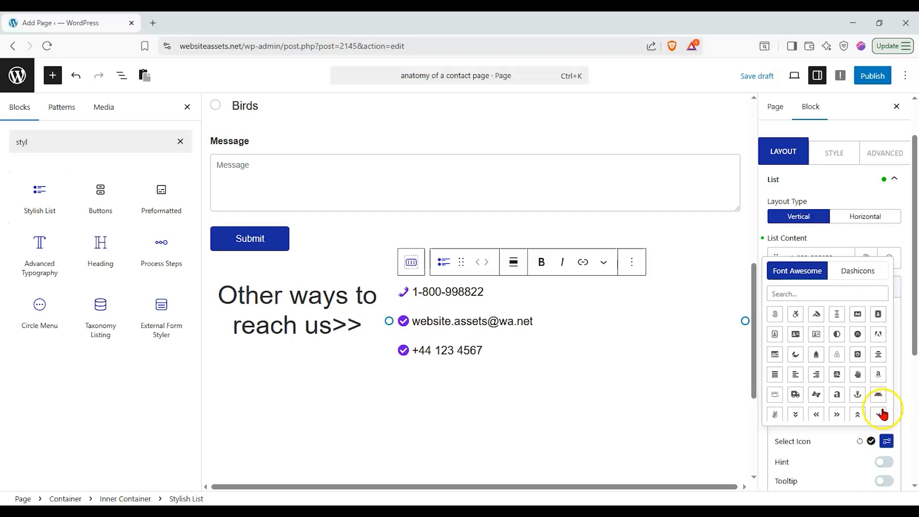
pyautogui.click(856, 271)
pyautogui.click(809, 271)
pyautogui.click(815, 291)
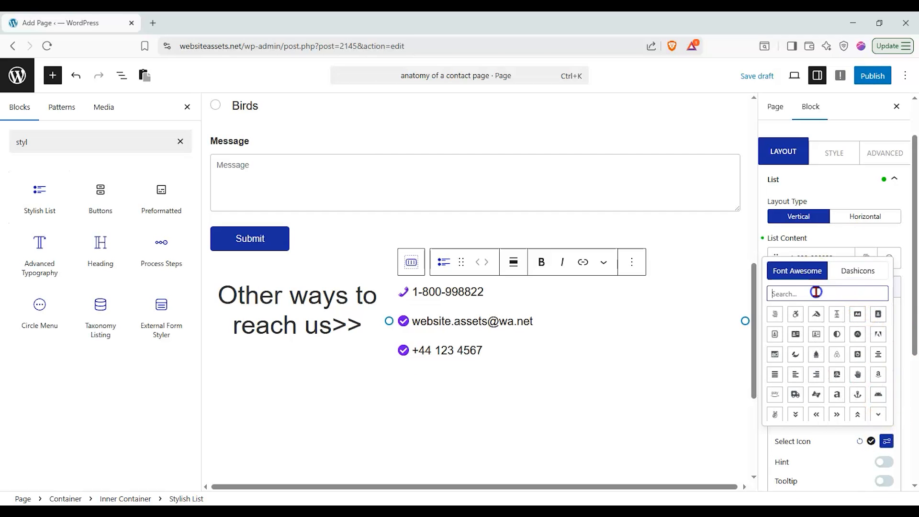
pyautogui.write('il')
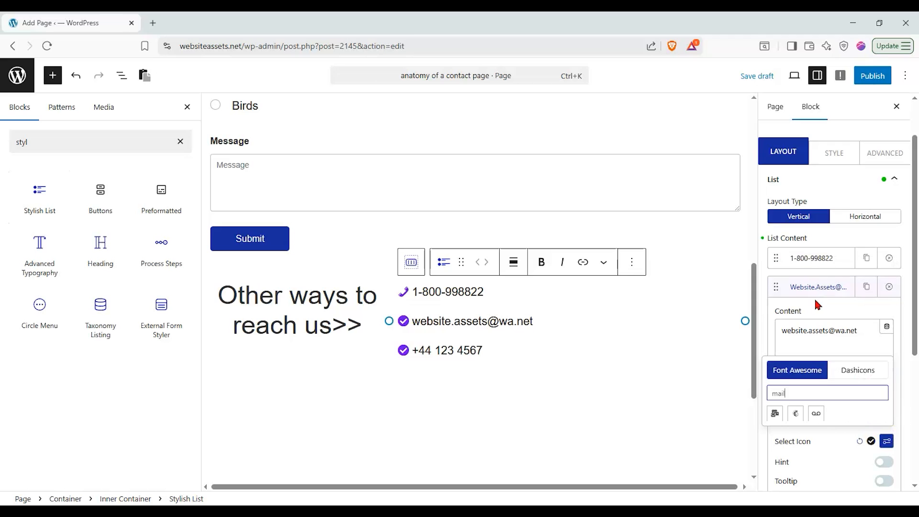
pyautogui.click(775, 413)
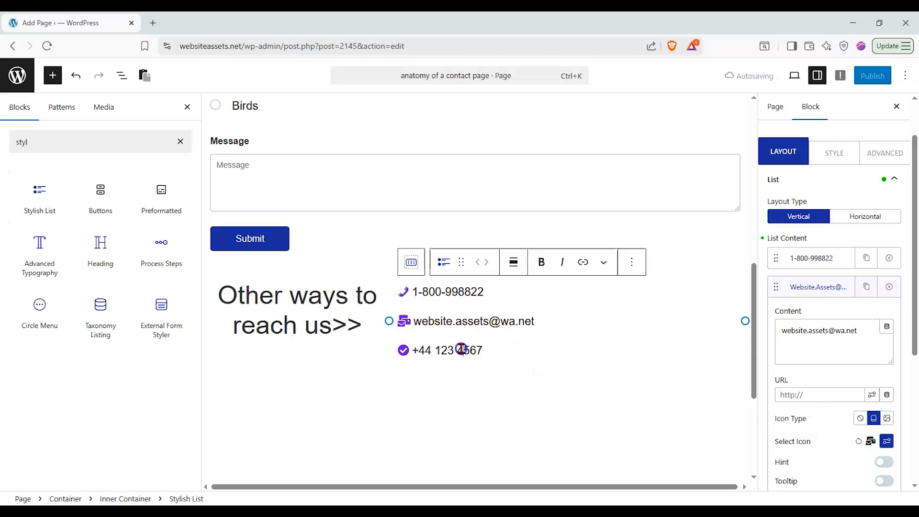
pyautogui.click(817, 288)
# Give the international number item a Dashicons smartphone icon
pyautogui.click(828, 326)
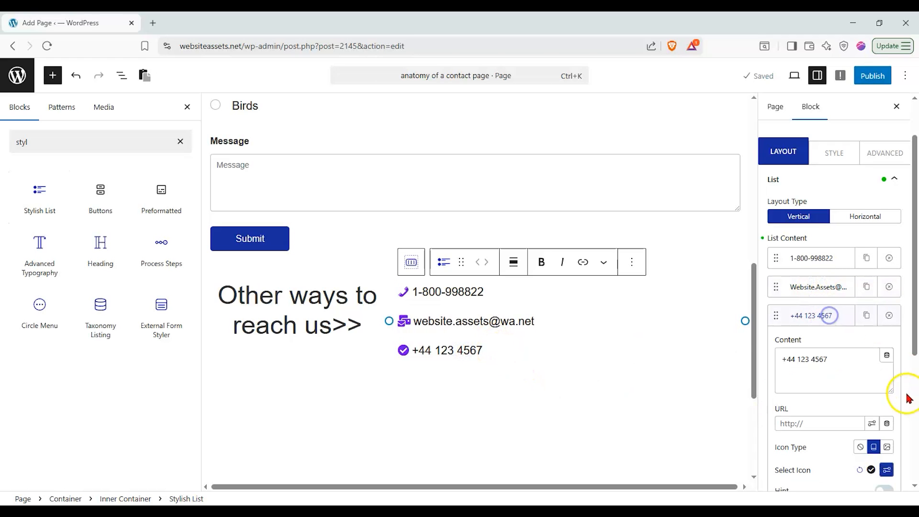
pyautogui.click(887, 468)
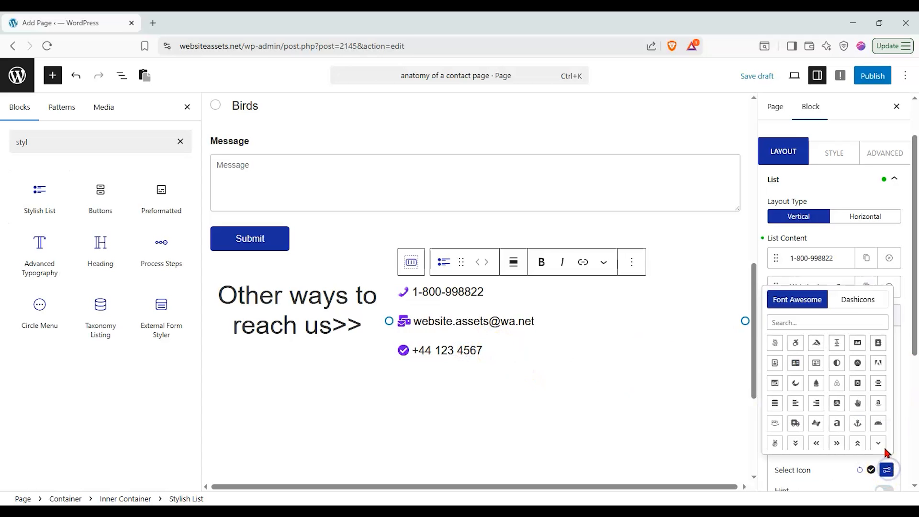
pyautogui.click(857, 299)
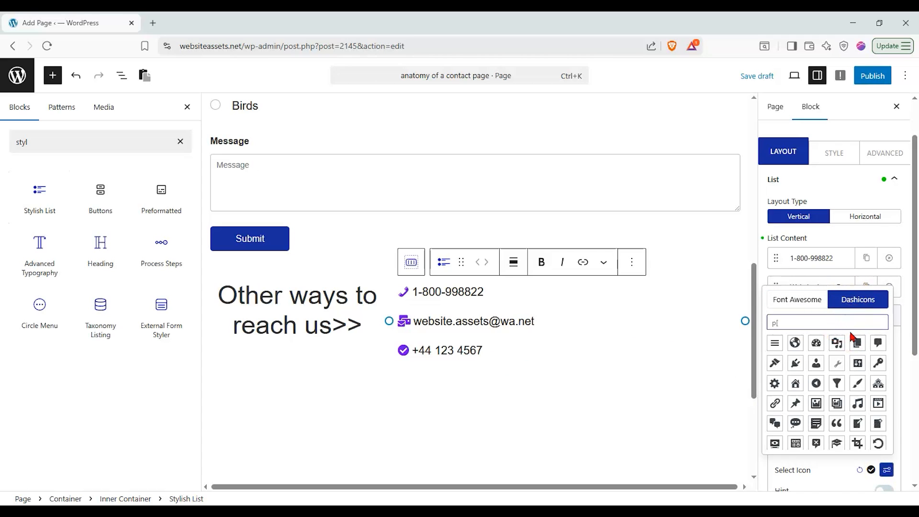
pyautogui.click(846, 328)
pyautogui.write('pho')
pyautogui.click(815, 442)
pyautogui.click(523, 353)
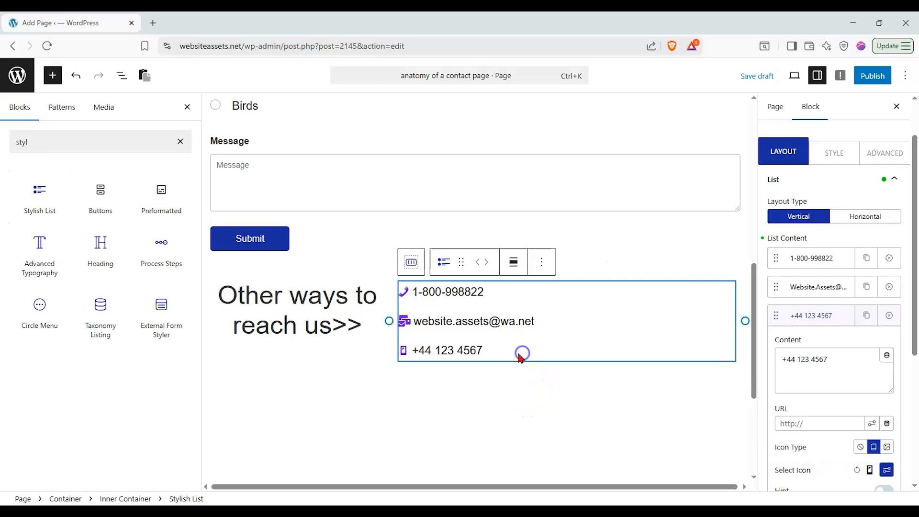
# Centre-align the Stylish List's contact items and clear the block inserter search
pyautogui.click(832, 181)
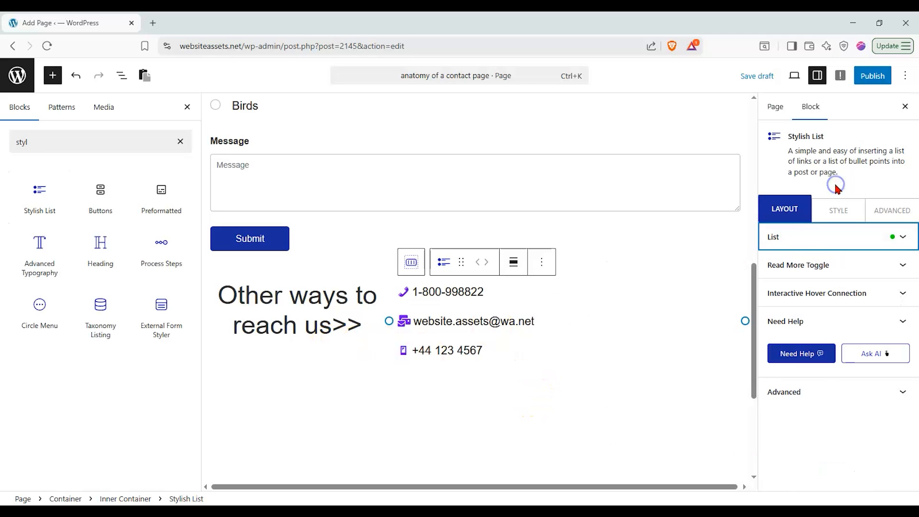
pyautogui.click(808, 236)
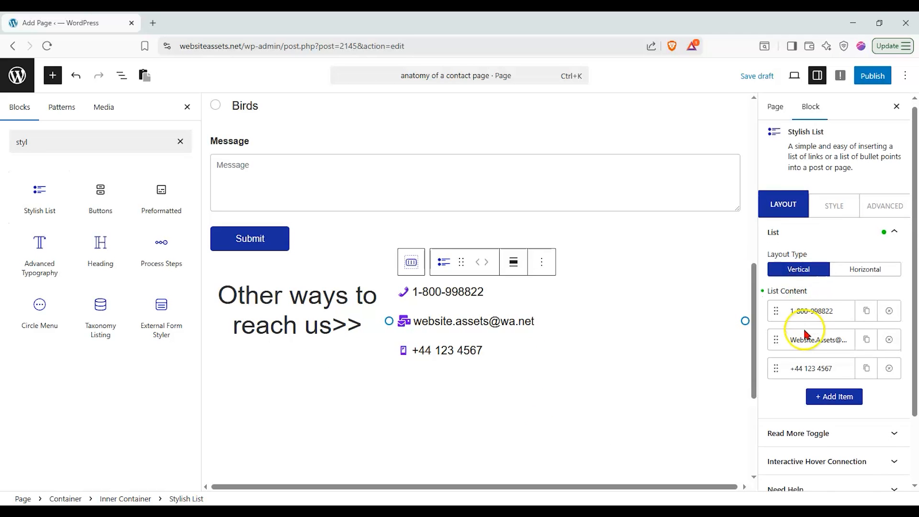
pyautogui.scroll(-2, 828, 340)
pyautogui.scroll(1, 853, 287)
pyautogui.scroll(1, 853, 217)
pyautogui.click(834, 209)
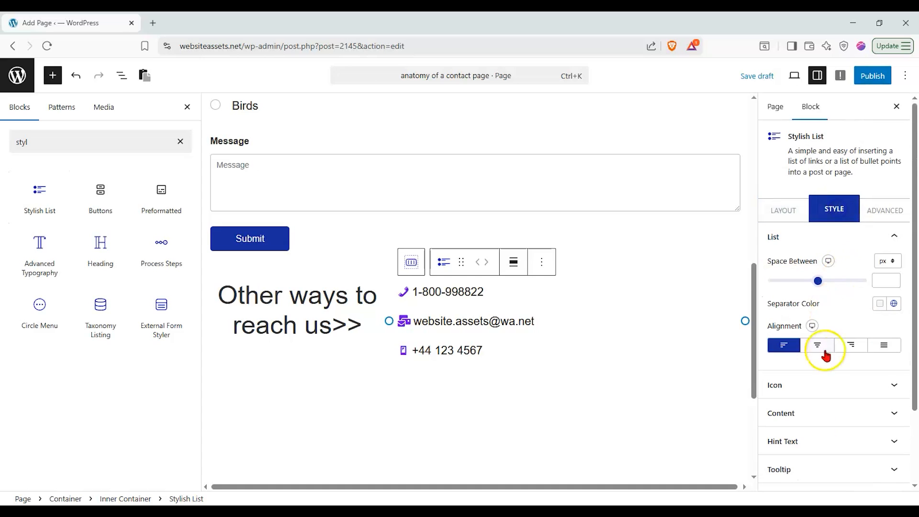
pyautogui.click(818, 345)
pyautogui.scroll(1, 462, 370)
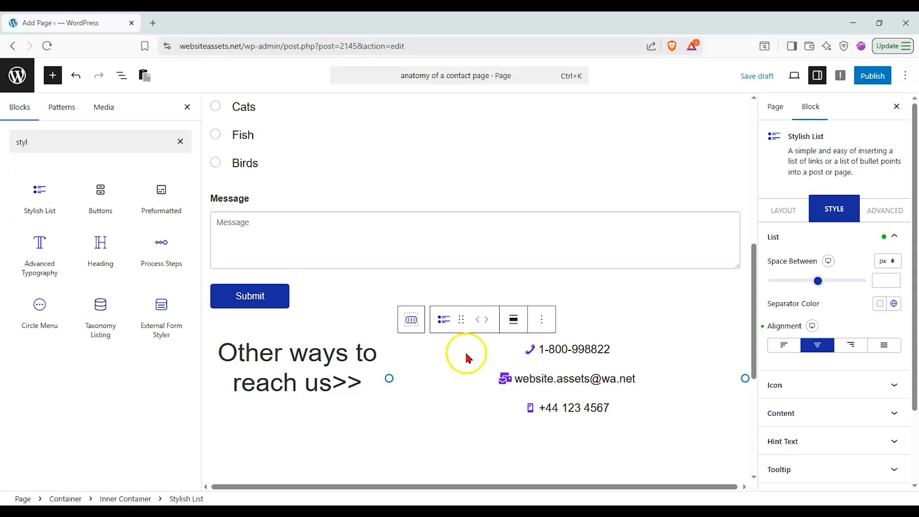
pyautogui.scroll(-2, 466, 354)
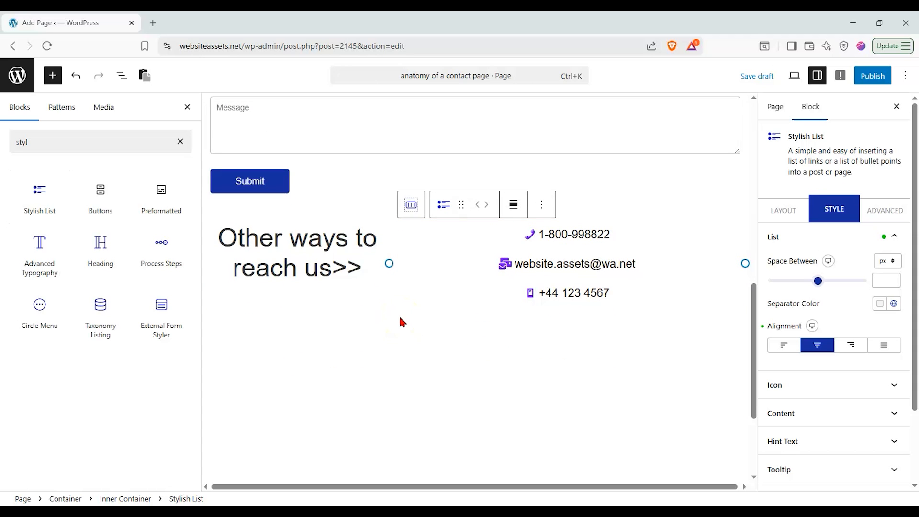
pyautogui.click(190, 146)
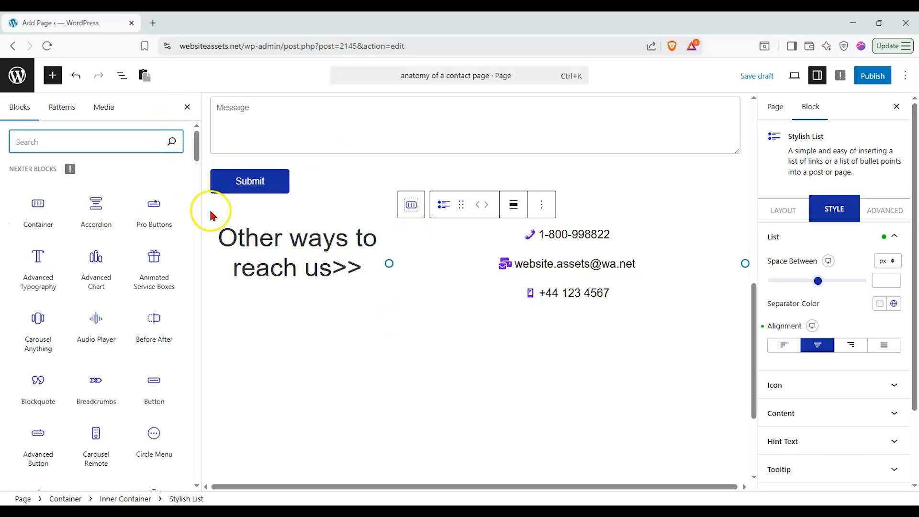
# Add a two-column flexbox container below the contact list with a Google Map in the left column
pyautogui.moveTo(37, 203); pyautogui.dragTo(529, 353)
pyautogui.click(460, 395)
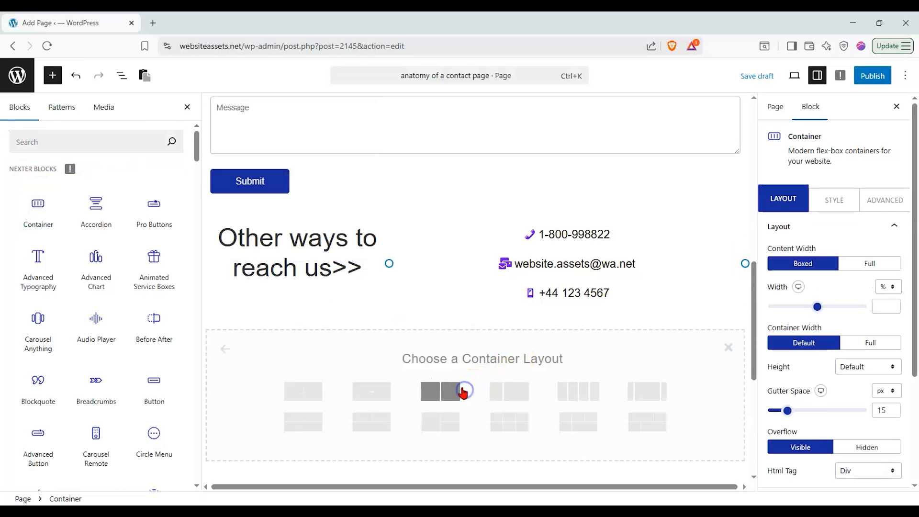
pyautogui.click(435, 403)
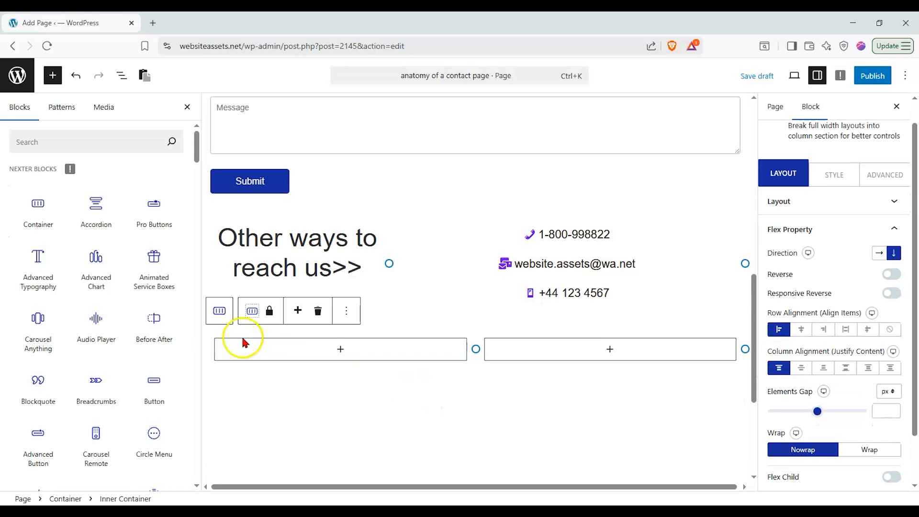
pyautogui.click(110, 141)
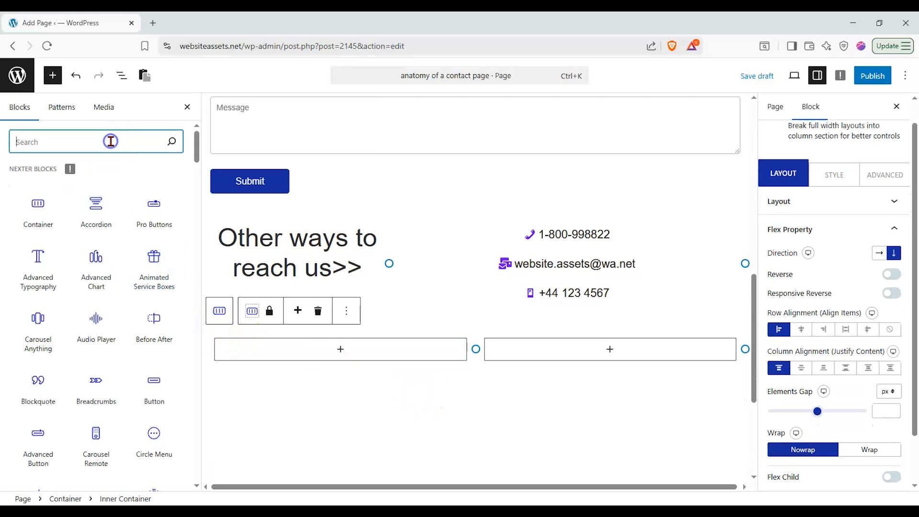
pyautogui.write('maps')
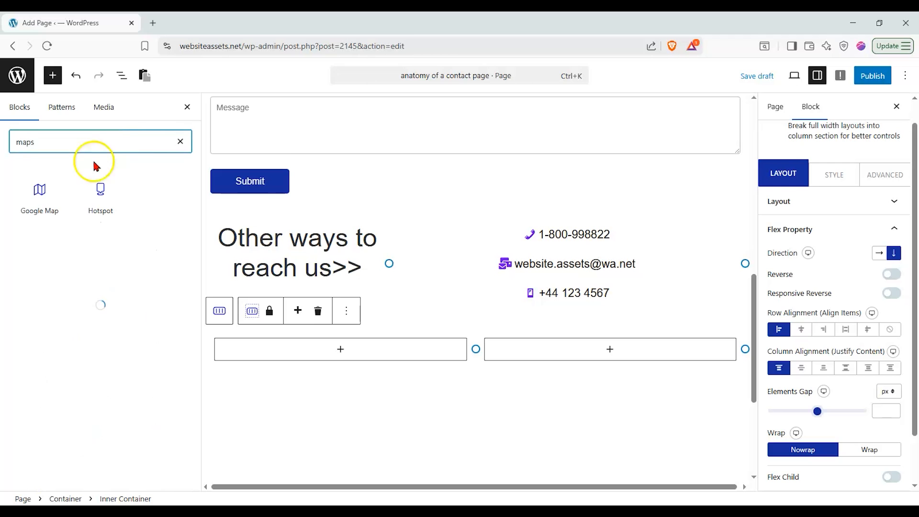
pyautogui.moveTo(39, 191); pyautogui.dragTo(358, 341)
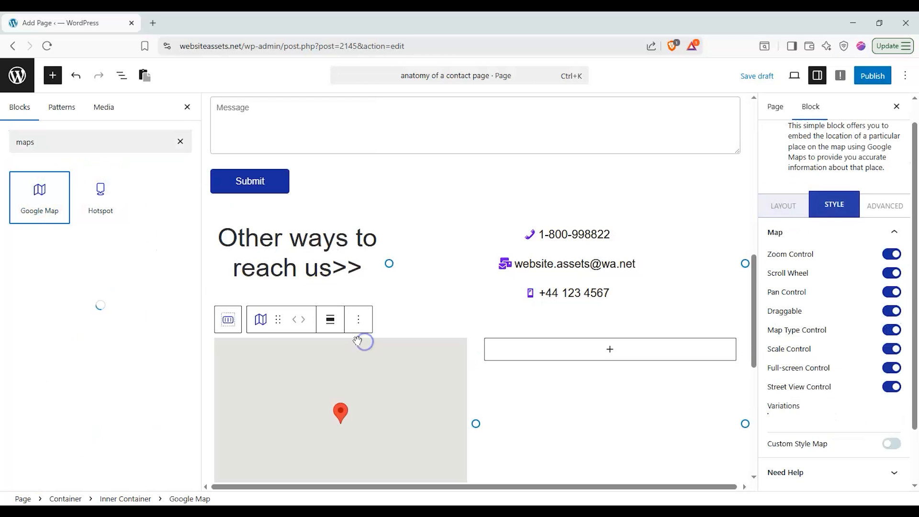
# Set the map pin's location near New York and select the empty column beside it
pyautogui.scroll(-2, 867, 383)
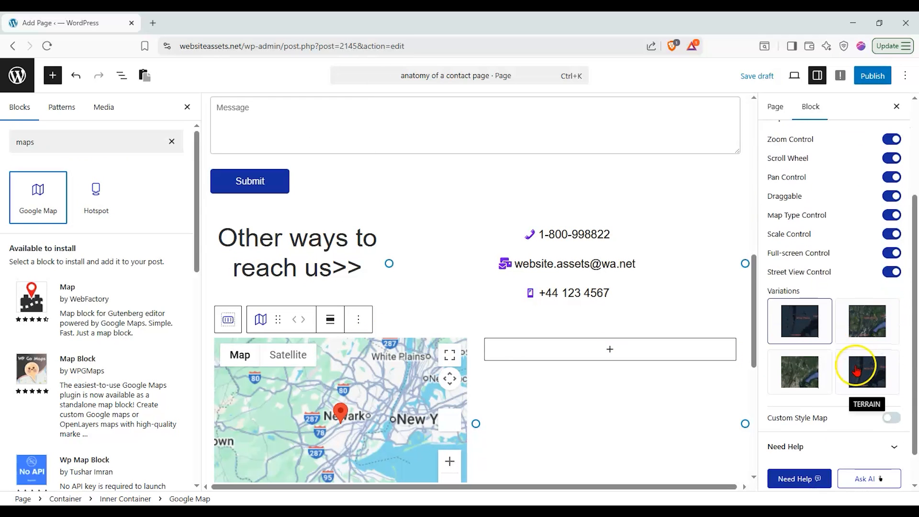
pyautogui.scroll(-5, 550, 311)
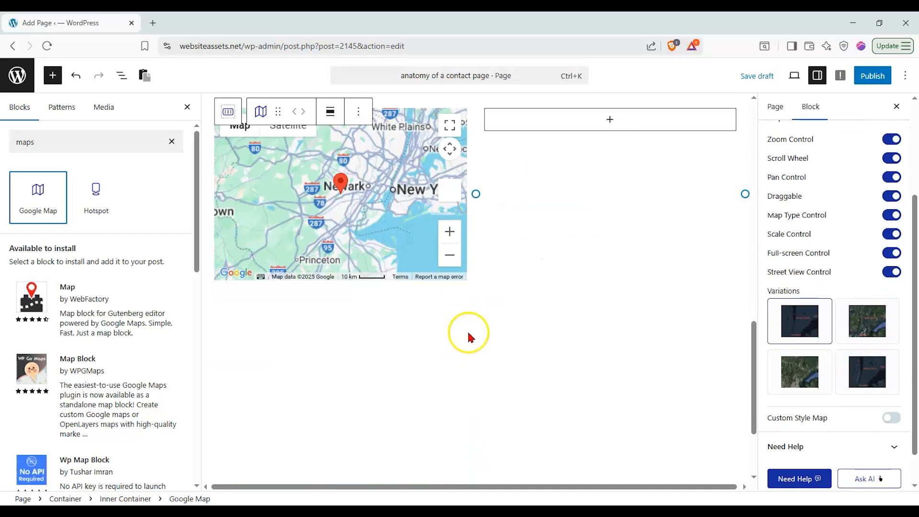
pyautogui.scroll(3, 832, 330)
pyautogui.click(793, 233)
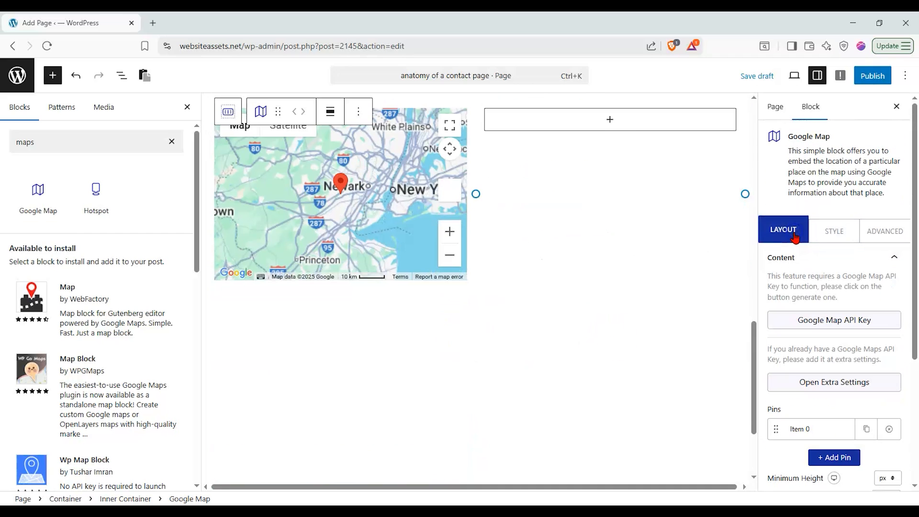
pyautogui.scroll(3, 525, 364)
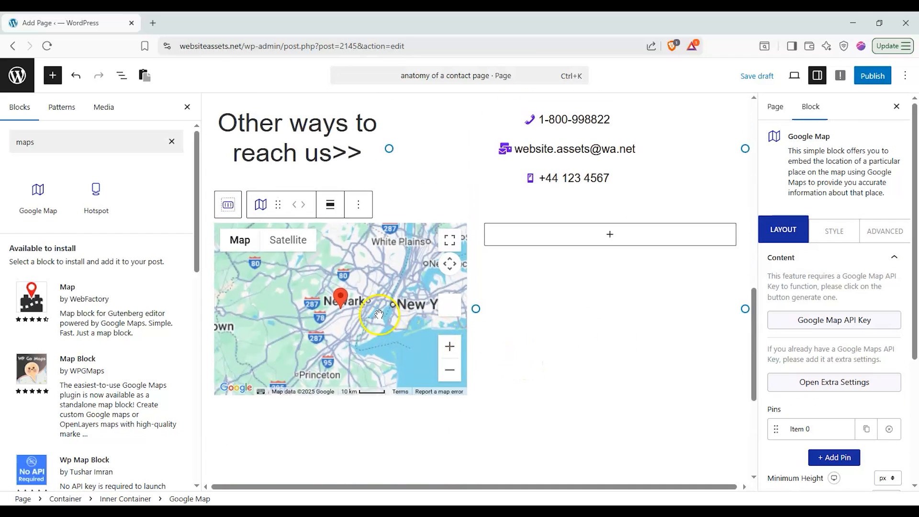
pyautogui.moveTo(363, 298); pyautogui.dragTo(349, 295)
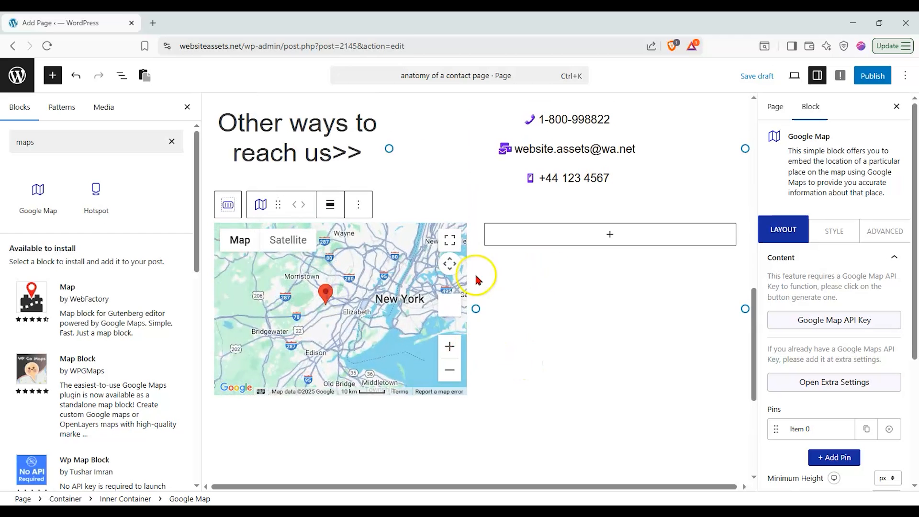
pyautogui.scroll(-2, 804, 408)
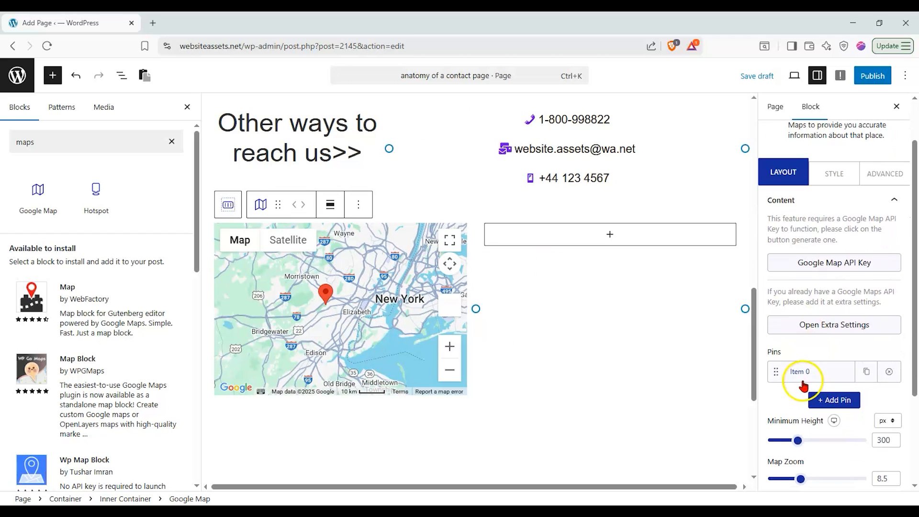
pyautogui.click(797, 370)
pyautogui.scroll(-3, 823, 344)
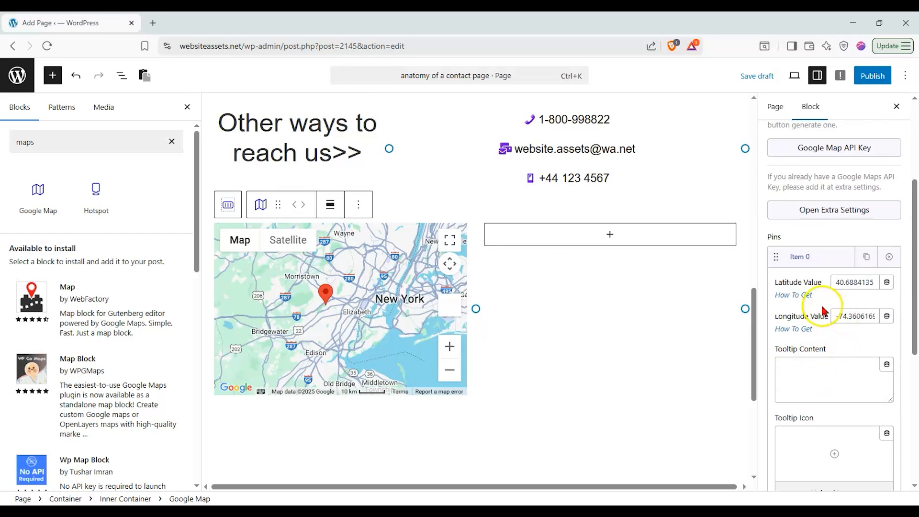
pyautogui.click(812, 258)
pyautogui.click(625, 301)
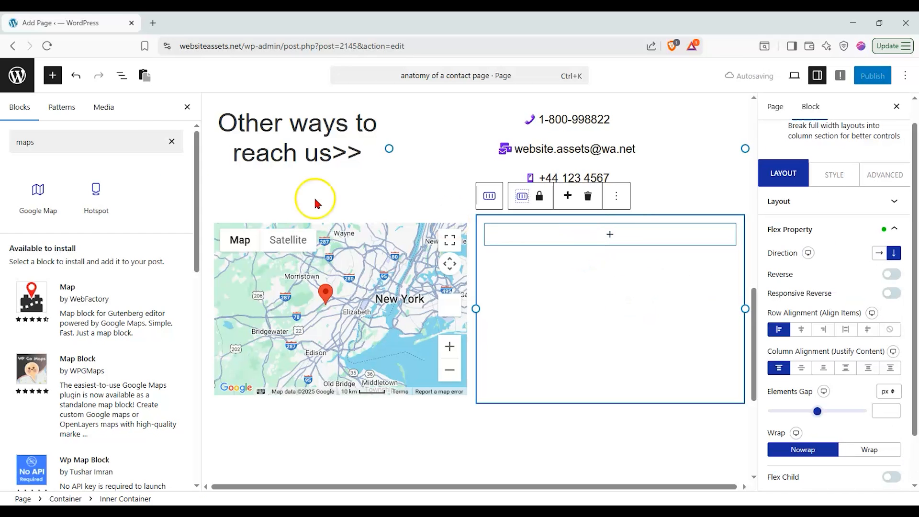
# Place a Nexter Paragraph block beside the map and retitle it 'Come Visit Us!'
pyautogui.click(171, 141)
pyautogui.click(122, 142)
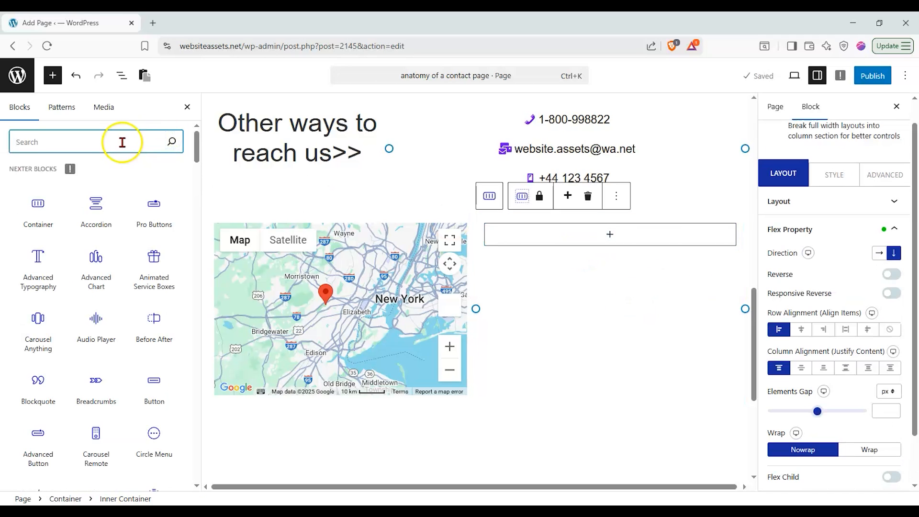
pyautogui.write('p')
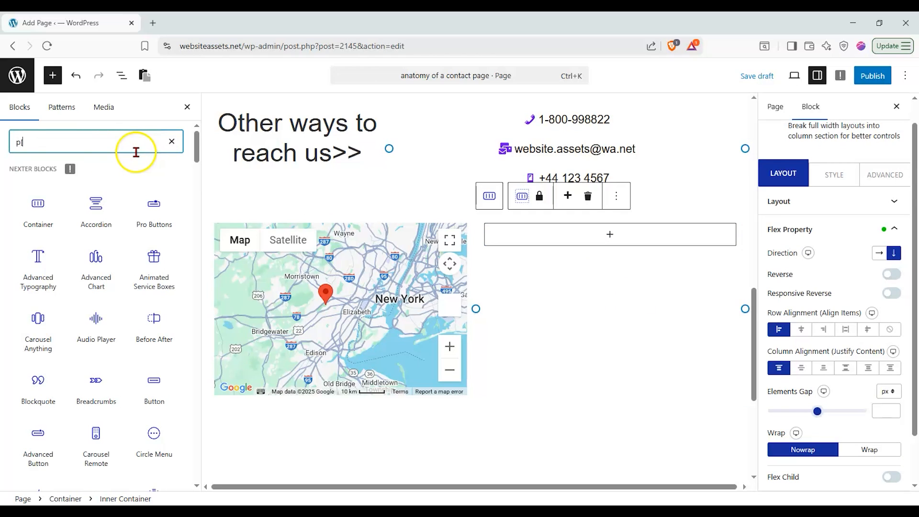
pyautogui.write('ara')
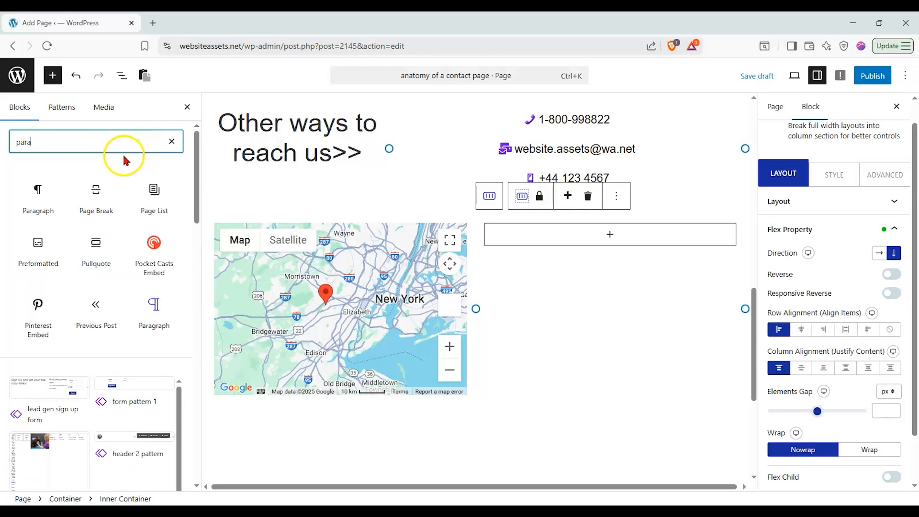
pyautogui.moveTo(93, 191); pyautogui.dragTo(593, 231)
pyautogui.click(831, 229)
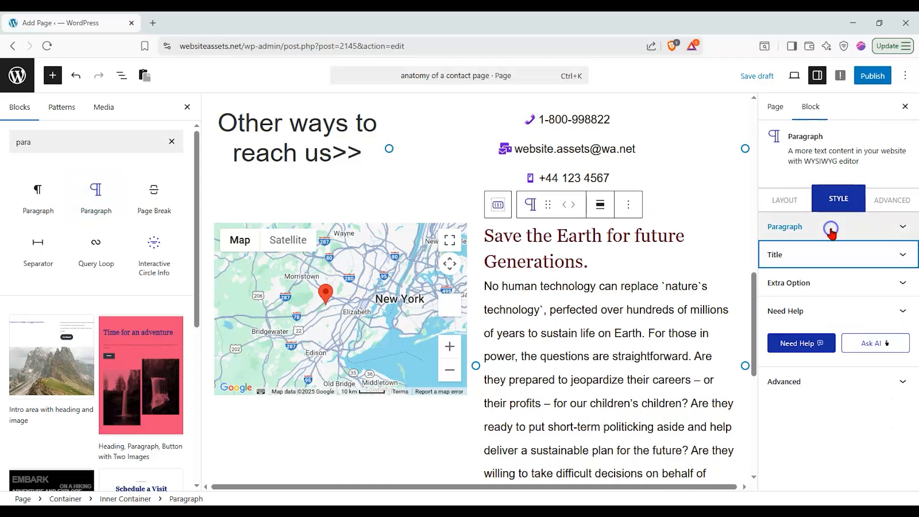
pyautogui.click(828, 254)
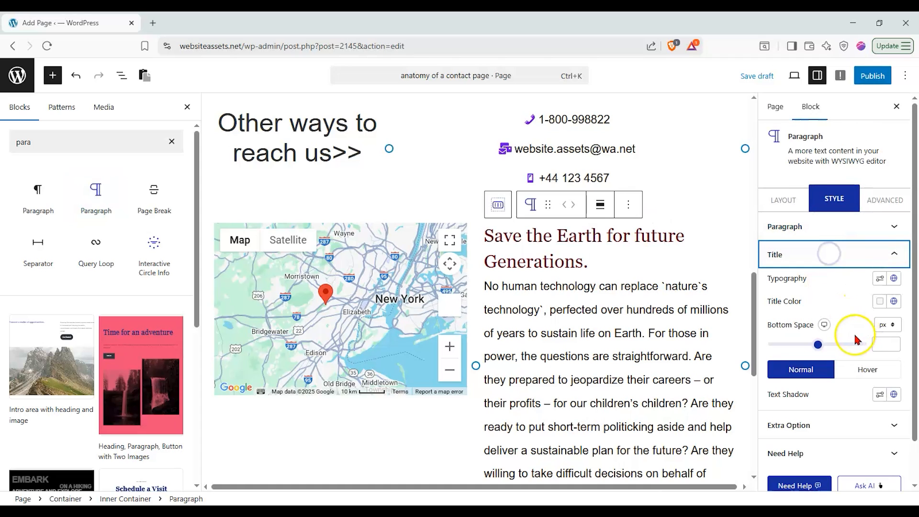
pyautogui.click(783, 200)
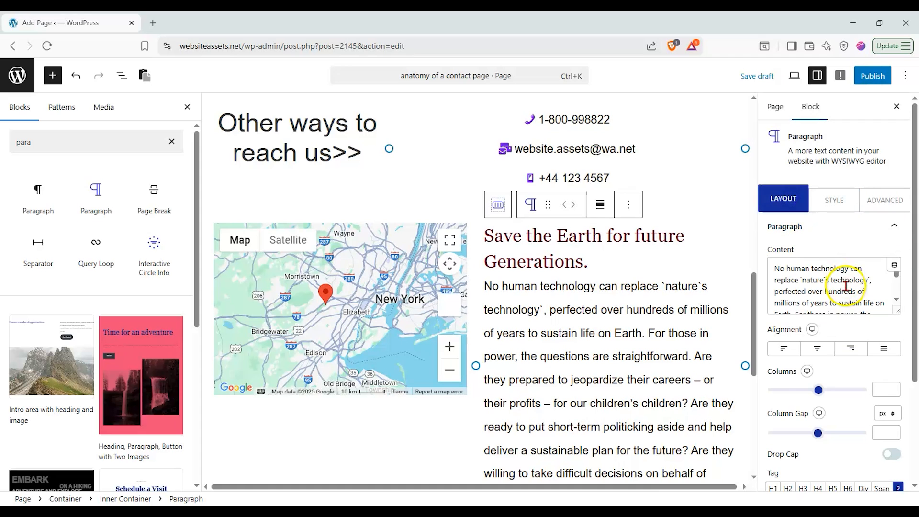
pyautogui.click(885, 226)
pyautogui.click(850, 254)
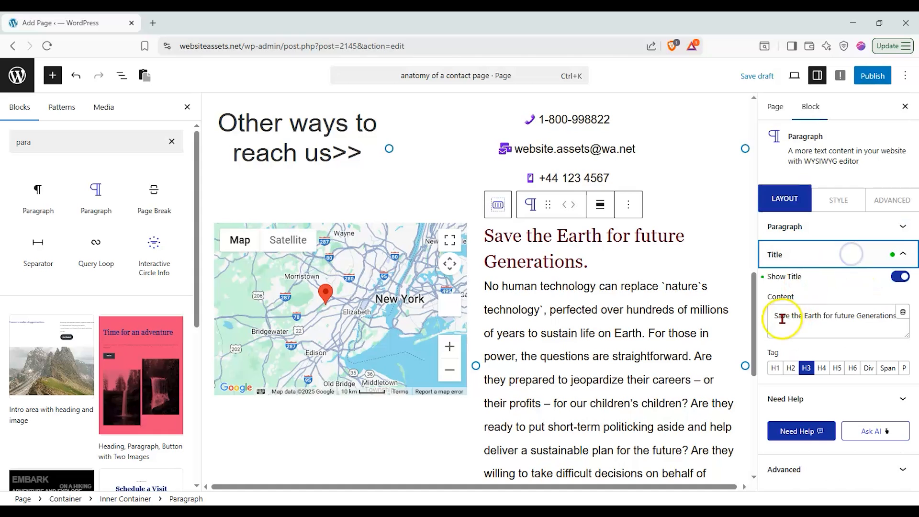
pyautogui.moveTo(772, 315); pyautogui.dragTo(913, 320)
pyautogui.write('Come Visit Us!')
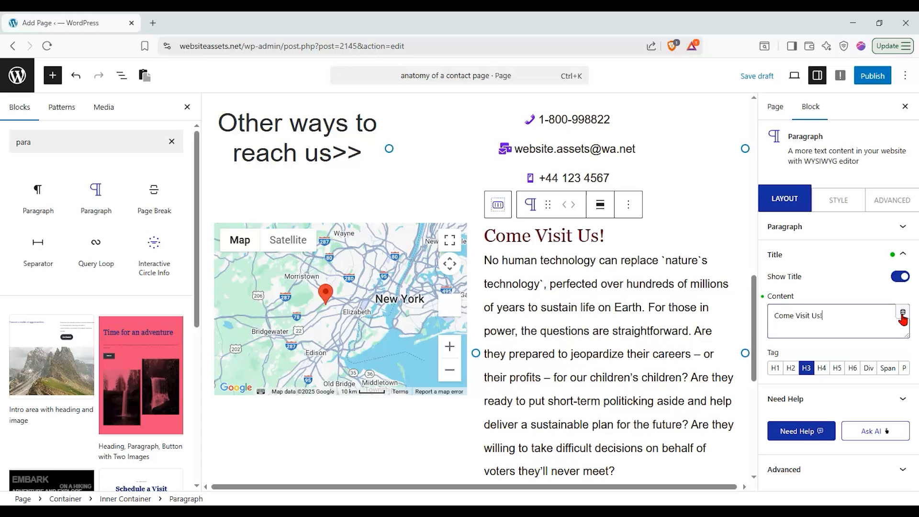
pyautogui.click(846, 255)
# Replace the paragraph body with the street address and centre-align the heading and address
pyautogui.click(851, 226)
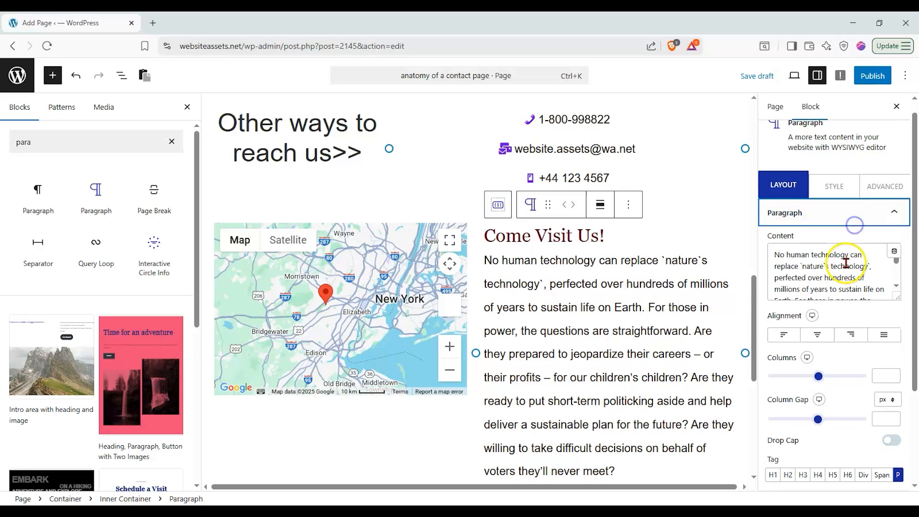
pyautogui.moveTo(774, 254); pyautogui.dragTo(893, 355)
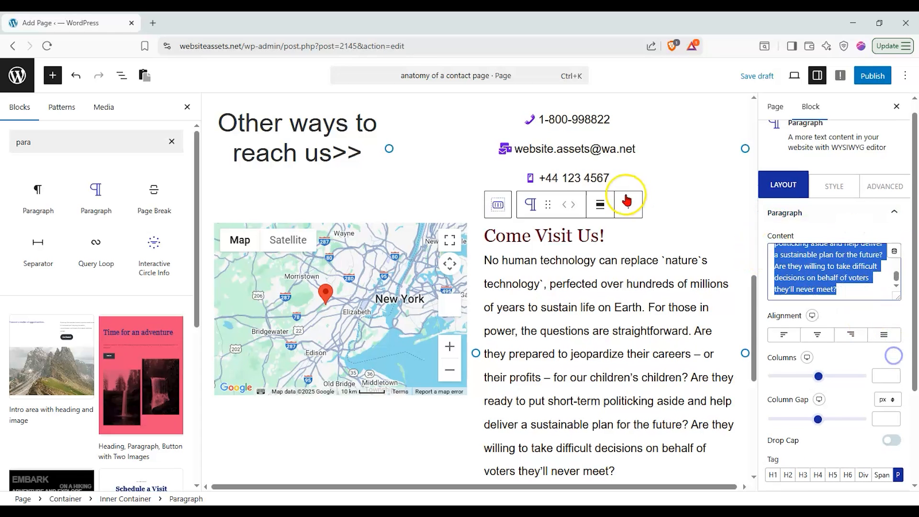
pyautogui.write('30')
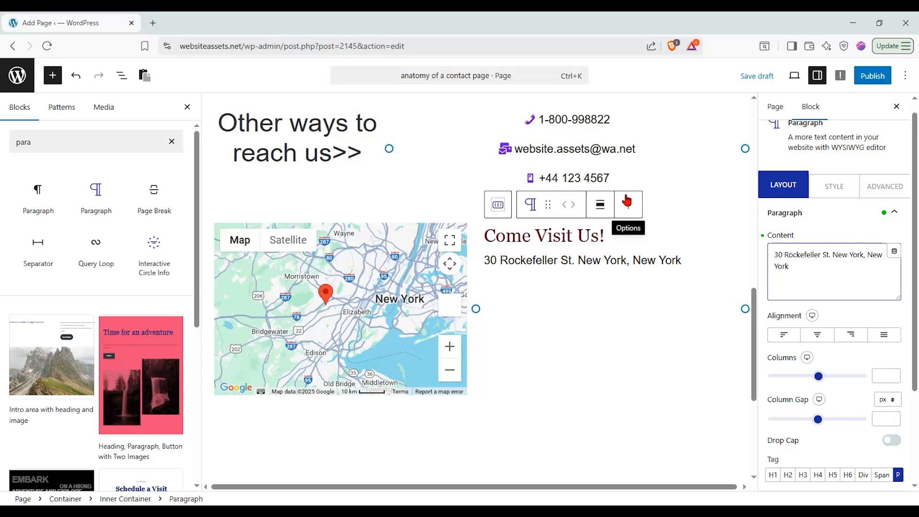
pyautogui.click(816, 334)
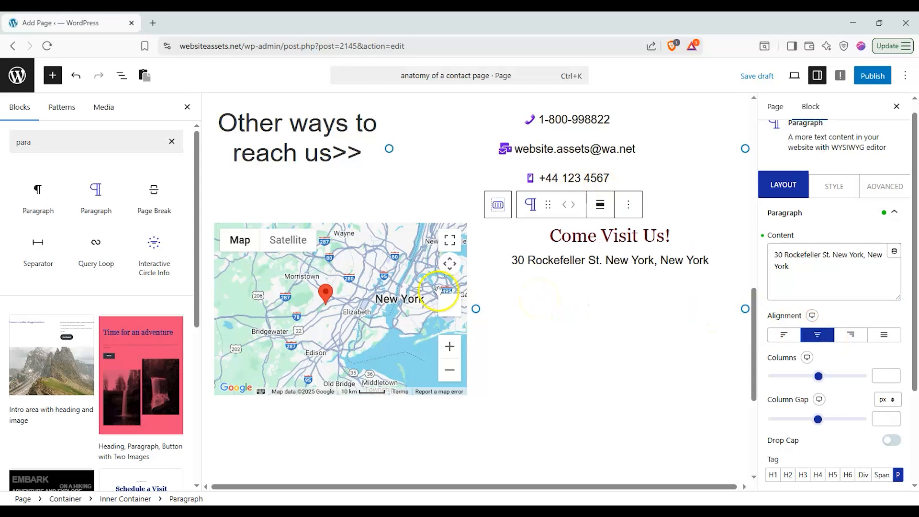
pyautogui.scroll(2, 613, 307)
pyautogui.scroll(-2, 305, 333)
# Select the outer container and centre its content vertically
pyautogui.click(204, 333)
pyautogui.click(212, 332)
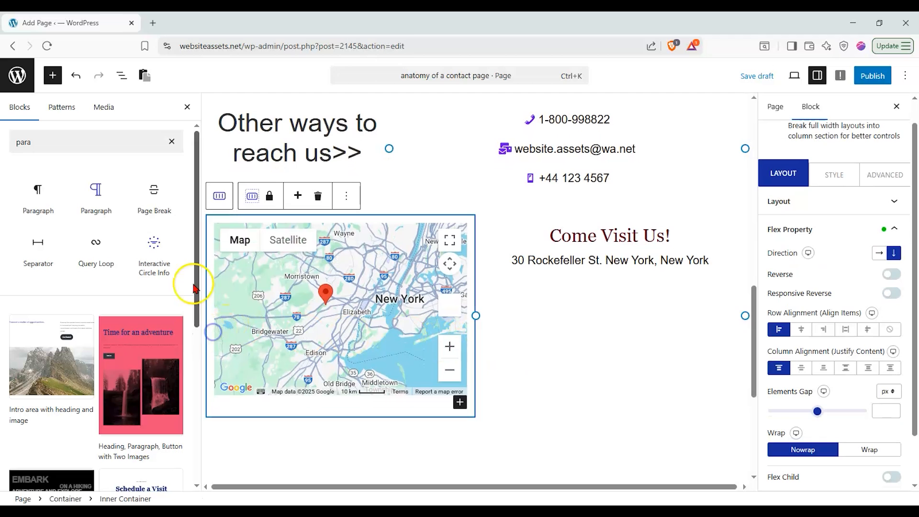
pyautogui.click(225, 205)
pyautogui.click(801, 329)
pyautogui.click(782, 370)
# Set row and column alignment to center on both the inner and outer map-row containers
pyautogui.click(801, 368)
pyautogui.click(364, 180)
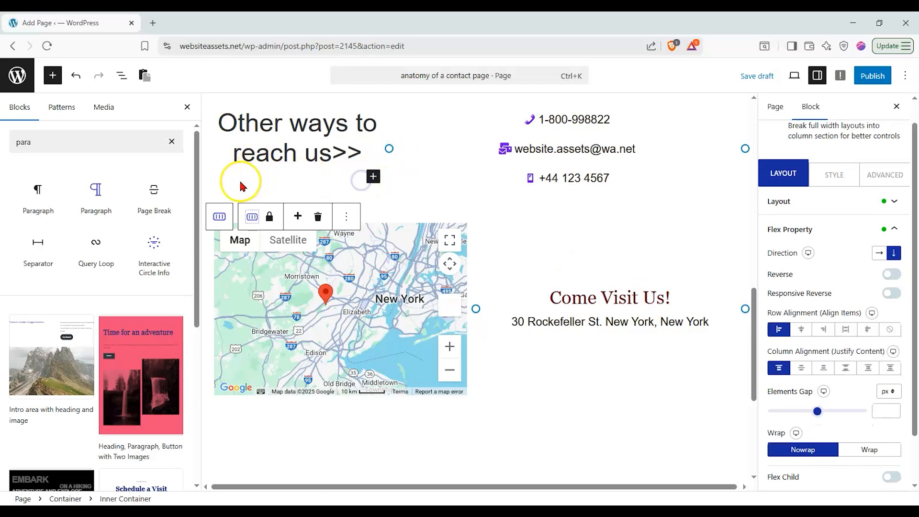
pyautogui.scroll(5, 234, 210)
pyautogui.click(218, 312)
pyautogui.click(801, 329)
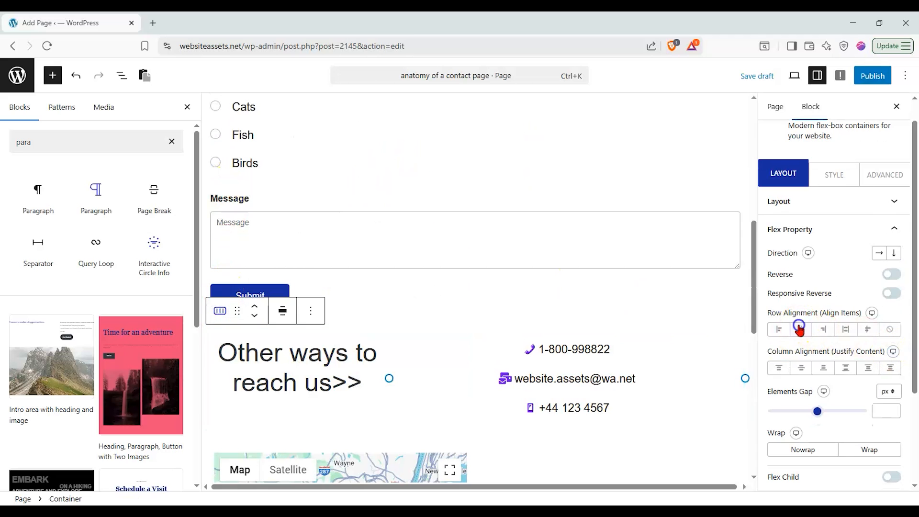
pyautogui.click(800, 367)
pyautogui.scroll(-2, 519, 259)
pyautogui.scroll(-3, 519, 260)
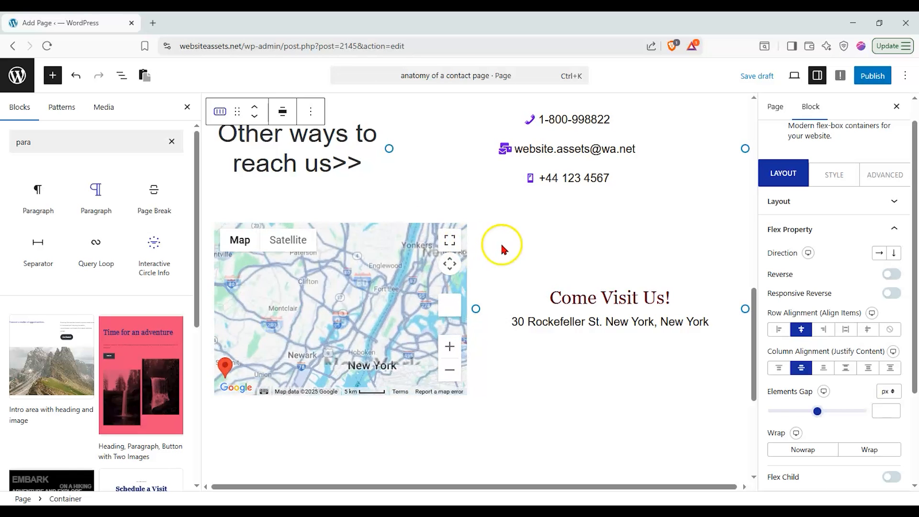
pyautogui.scroll(2, 512, 207)
pyautogui.scroll(-2, 521, 242)
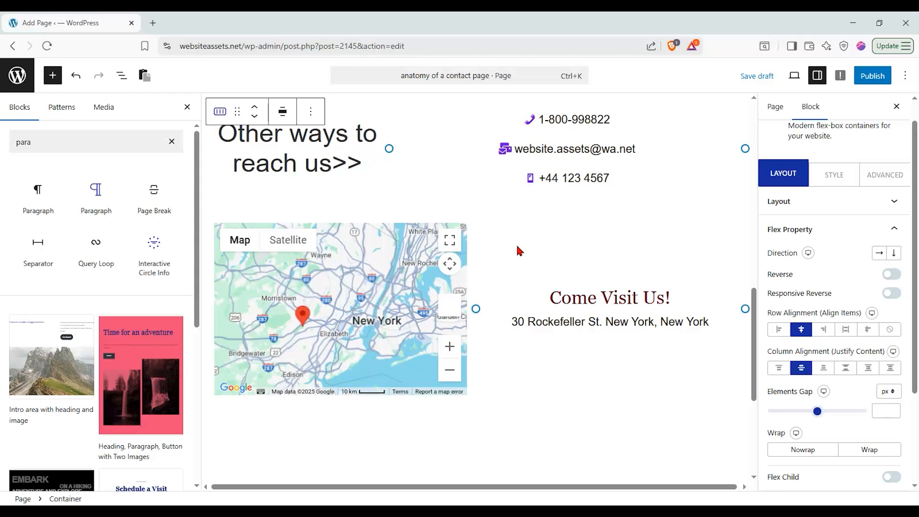
# Add a new Flexbox container below the map using the first layout preset
pyautogui.click(171, 141)
pyautogui.moveTo(38, 206); pyautogui.dragTo(455, 404)
pyautogui.scroll(-2, 462, 397)
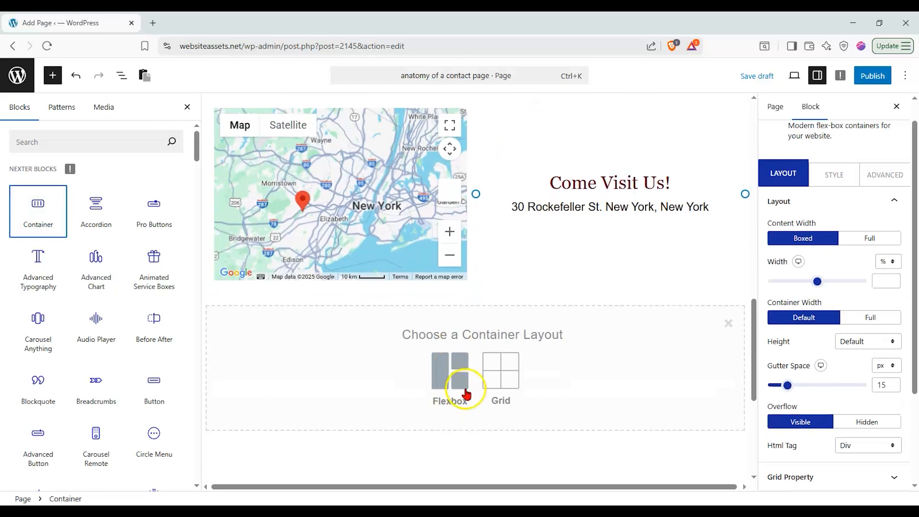
pyautogui.click(467, 382)
pyautogui.click(305, 371)
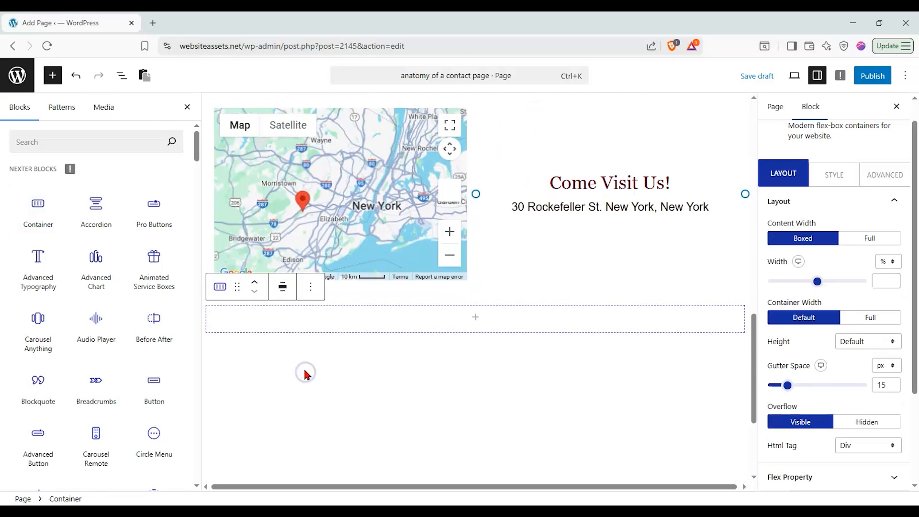
# Add a centred Advanced Typography heading reading 'Join Our Community!' to the new container
pyautogui.moveTo(59, 279); pyautogui.dragTo(574, 318)
pyautogui.moveTo(833, 285); pyautogui.dragTo(717, 270)
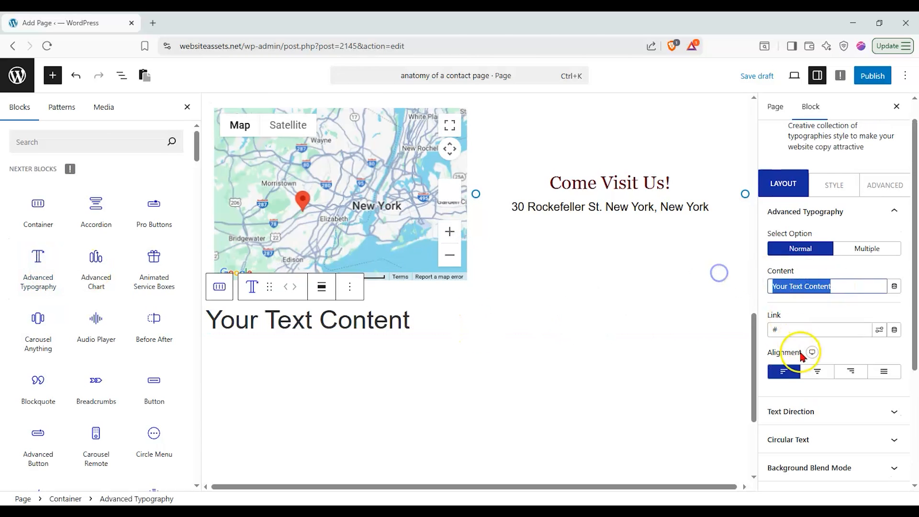
pyautogui.click(816, 371)
pyautogui.moveTo(835, 286); pyautogui.dragTo(726, 289)
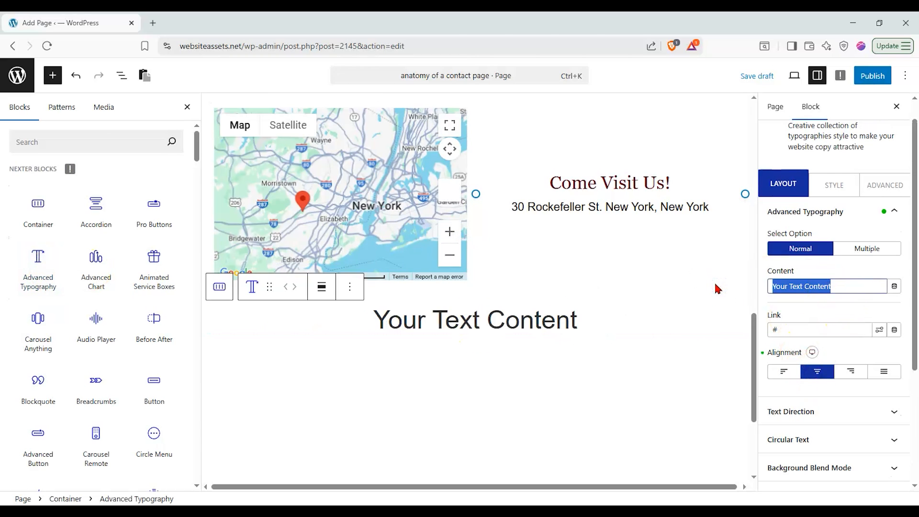
pyautogui.write('Join O')
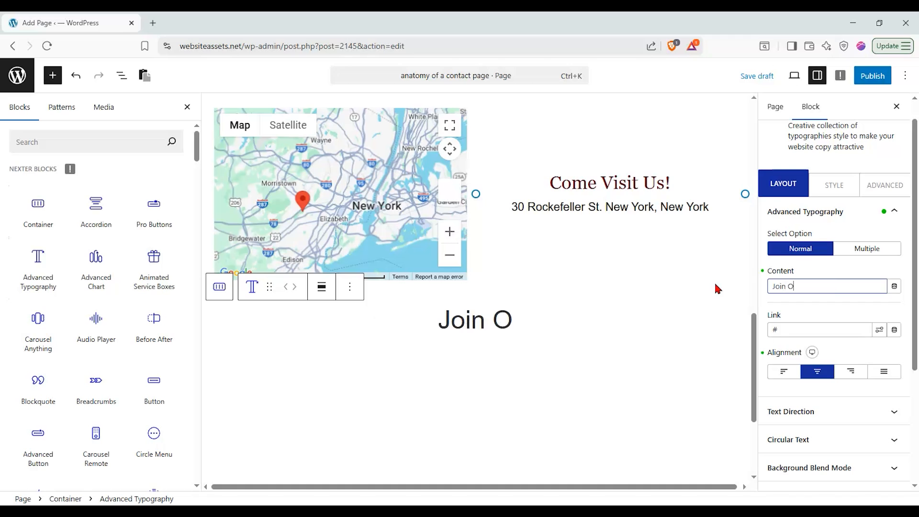
pyautogui.write('ur Community!')
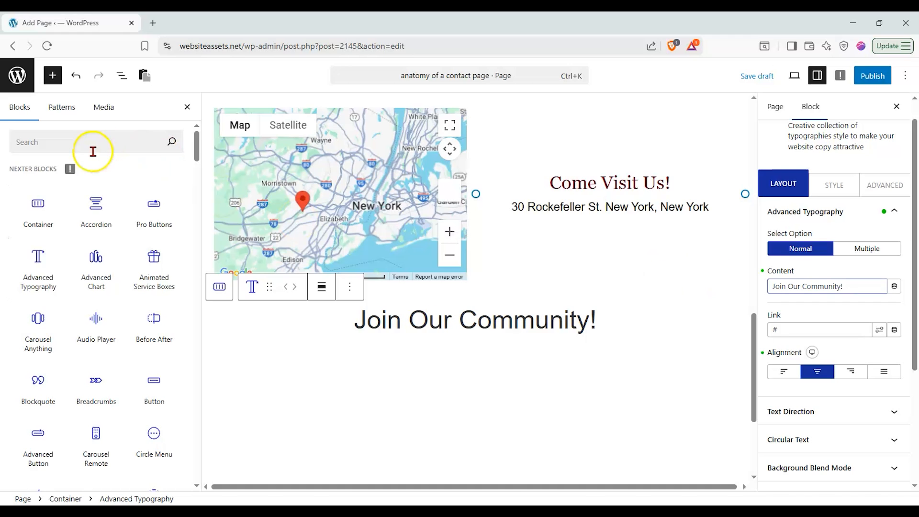
pyautogui.click(14, 138)
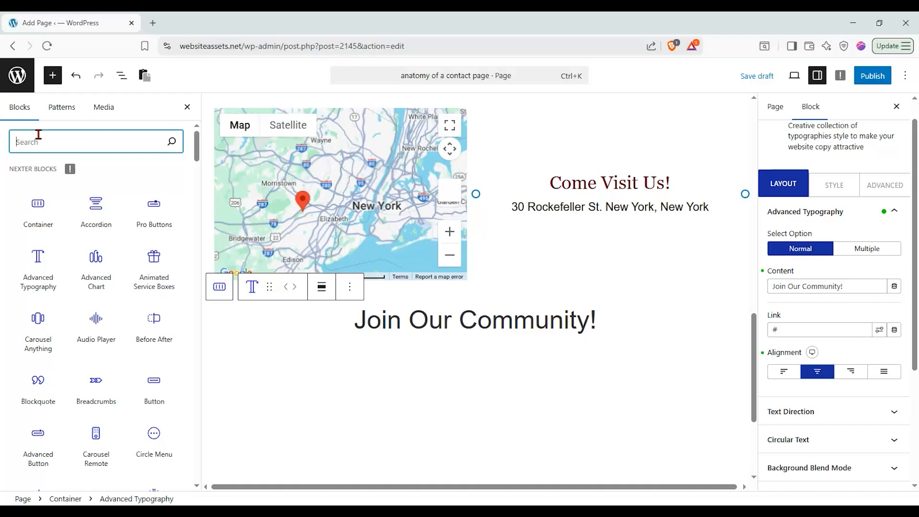
# Place a Social Icon block under the 'Join Our Community!' heading
pyautogui.write('soci')
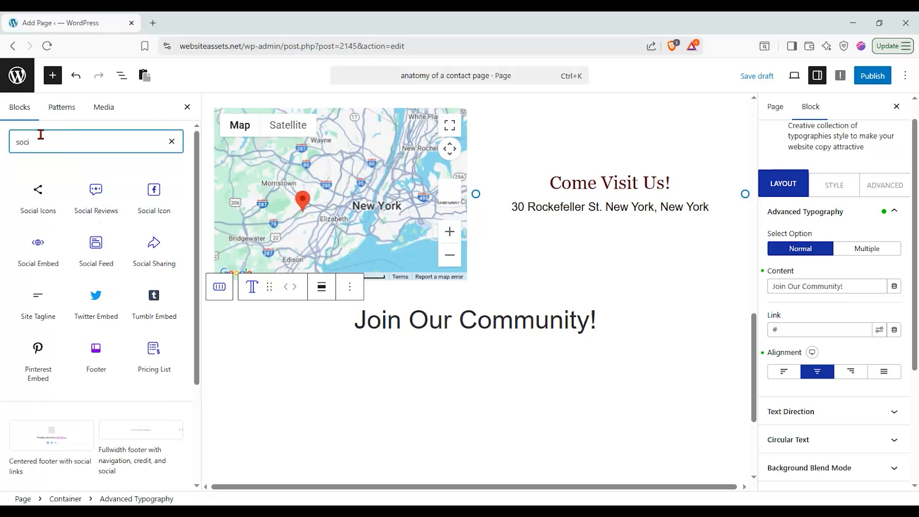
pyautogui.moveTo(43, 178)
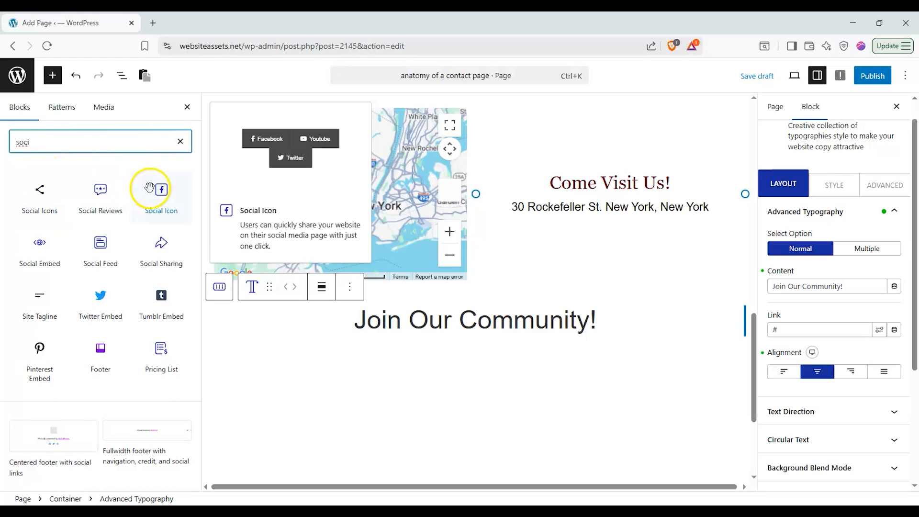
pyautogui.moveTo(168, 205); pyautogui.dragTo(643, 347)
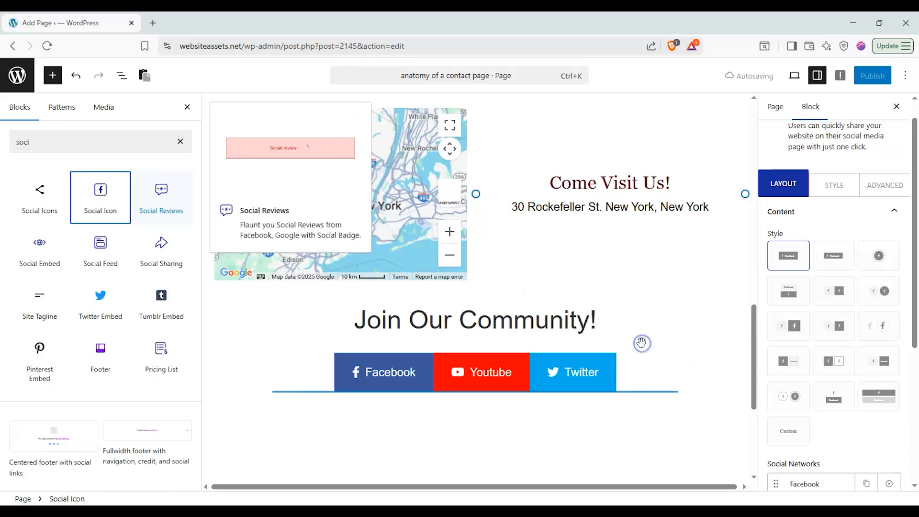
pyautogui.scroll(-2, 890, 354)
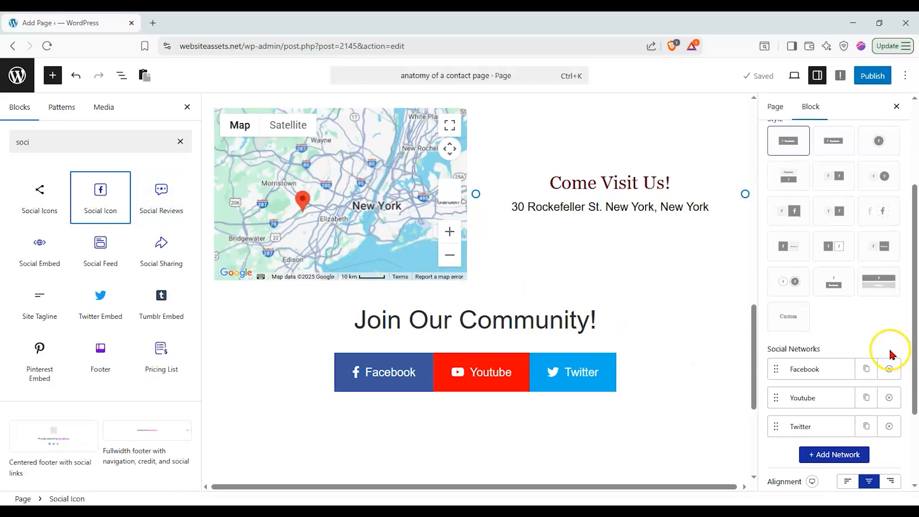
# Add Vimeo and VK network buttons after Facebook, Youtube and Twitter
pyautogui.click(835, 453)
pyautogui.scroll(-3, 832, 430)
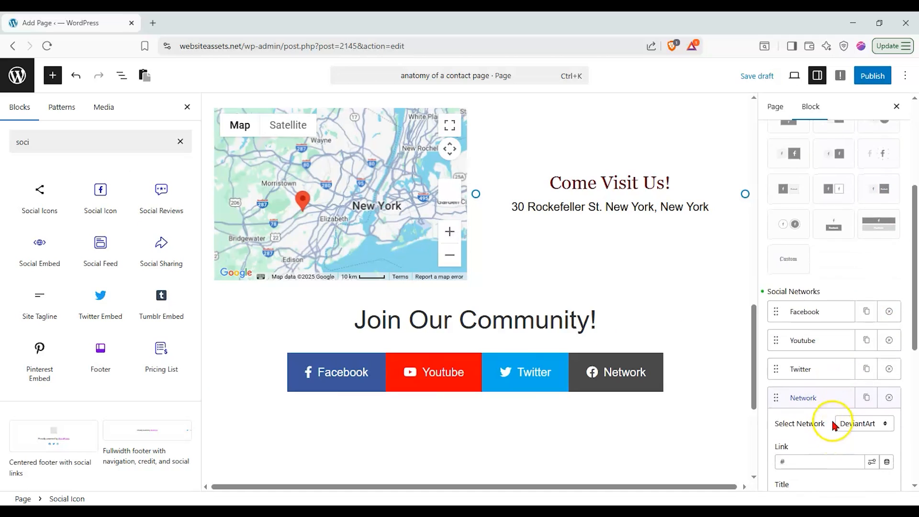
pyautogui.click(857, 309)
pyautogui.click(852, 248)
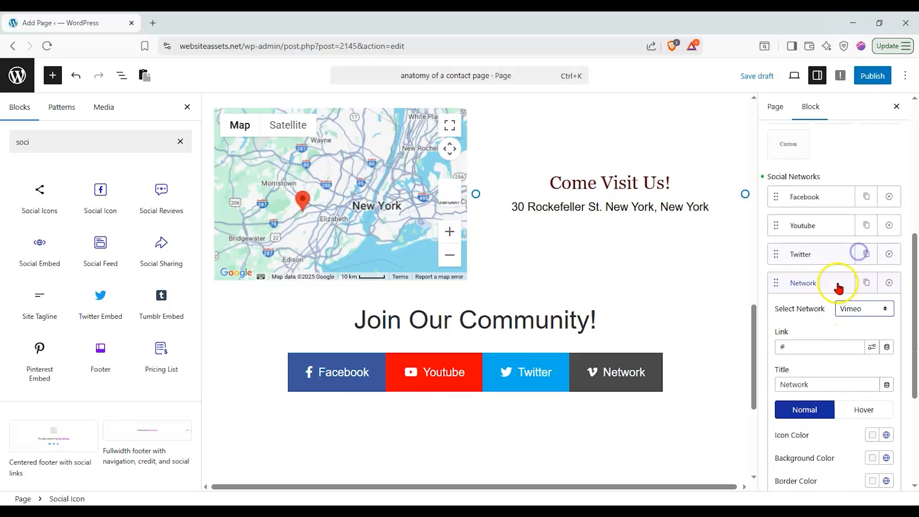
pyautogui.click(818, 280)
pyautogui.click(834, 339)
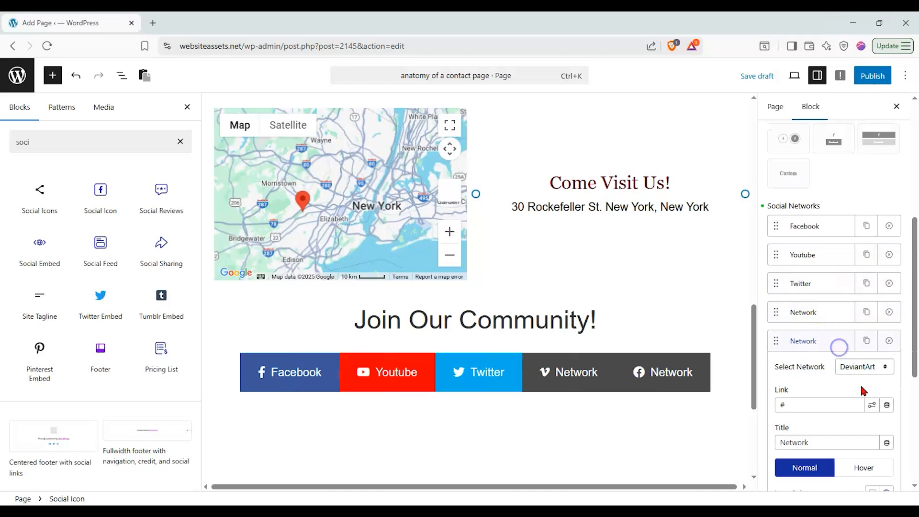
pyautogui.click(869, 369)
pyautogui.scroll(-5, 861, 311)
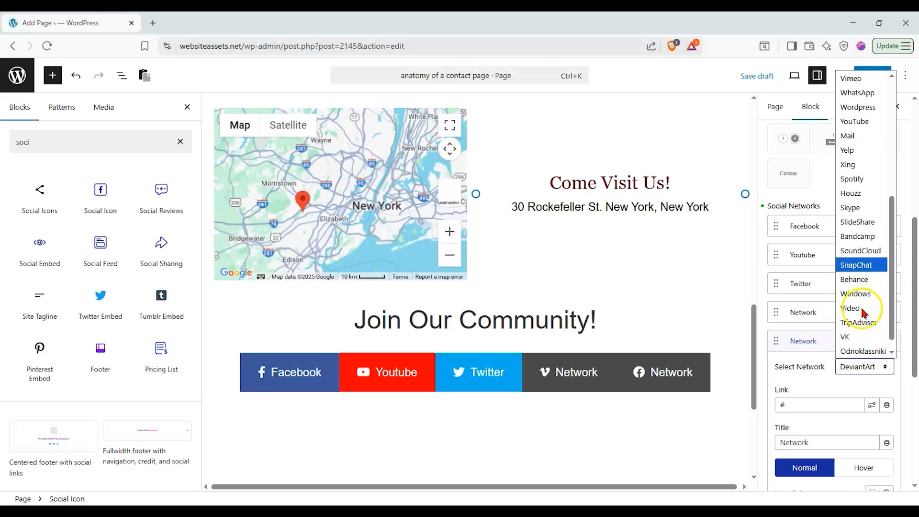
pyautogui.scroll(-1, 861, 324)
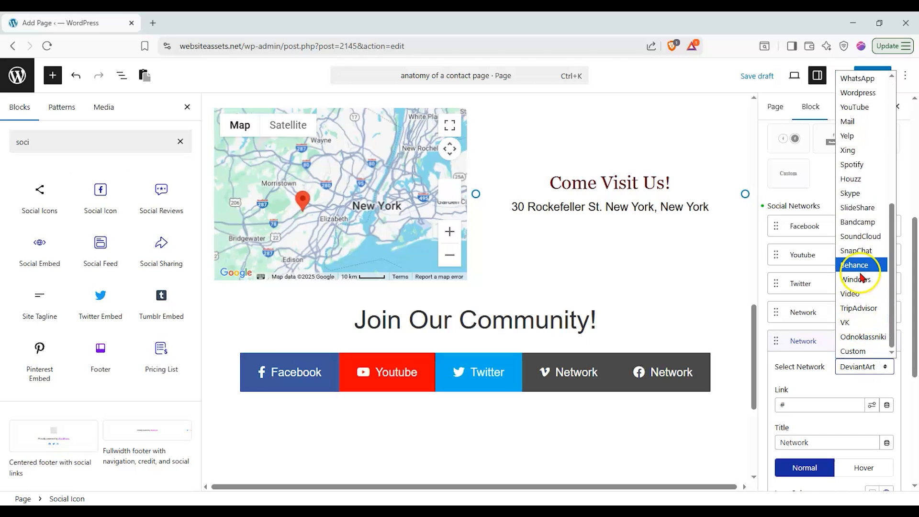
pyautogui.click(859, 323)
pyautogui.scroll(5, 804, 273)
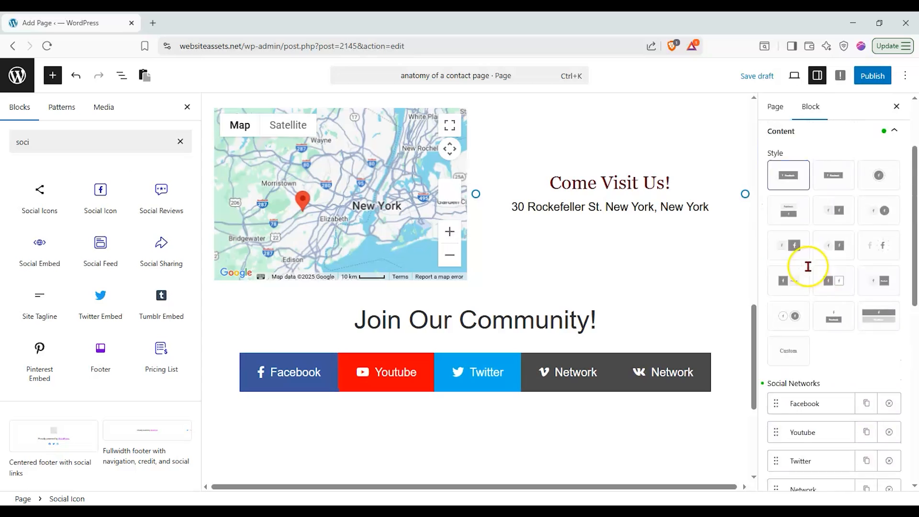
# Switch the five social buttons to the circular icon style and close the block library panel
pyautogui.click(799, 361)
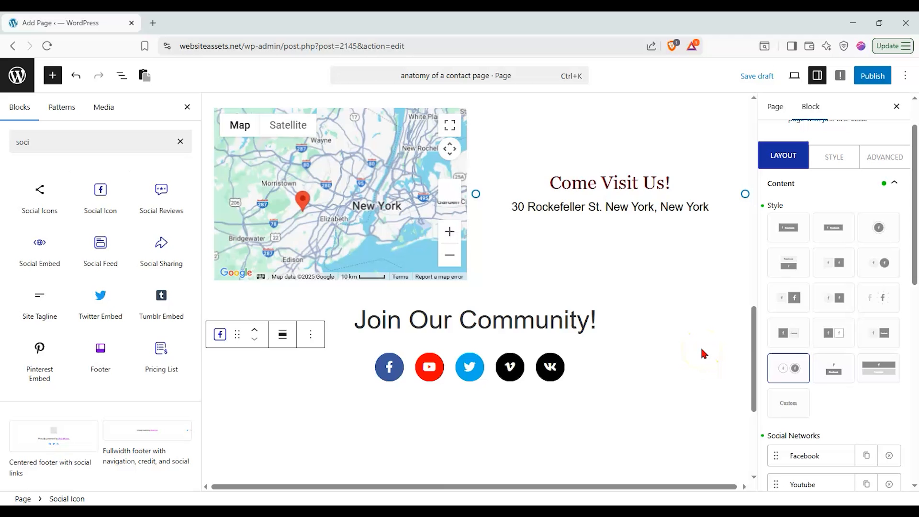
pyautogui.scroll(5, 513, 307)
pyautogui.scroll(-3, 478, 242)
pyautogui.scroll(-2, 478, 243)
pyautogui.moveTo(598, 291)
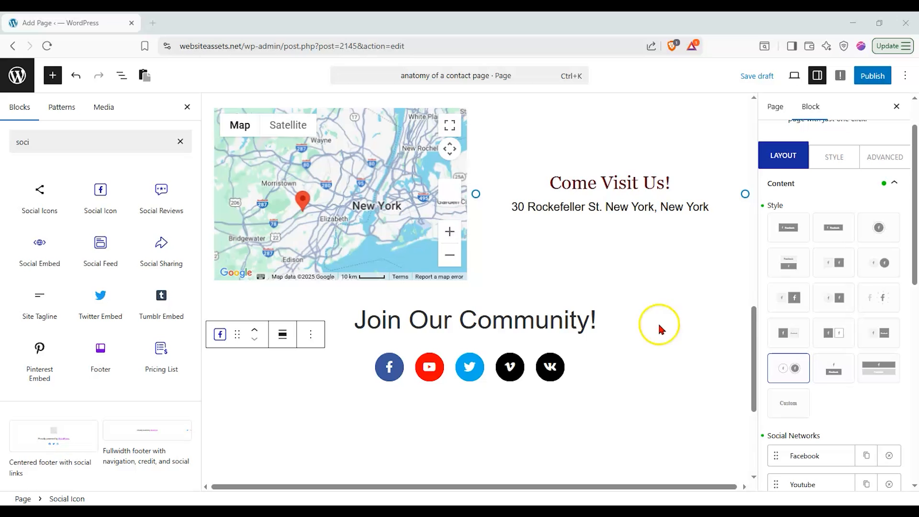
pyautogui.moveTo(751, 336)
pyautogui.mouseDown()
pyautogui.moveTo(750, 293)
pyautogui.moveTo(756, 344)
pyautogui.moveTo(742, 252)
pyautogui.moveTo(748, 144)
pyautogui.moveTo(762, 335)
pyautogui.mouseUp()
pyautogui.click(187, 107)
pyautogui.click(506, 226)
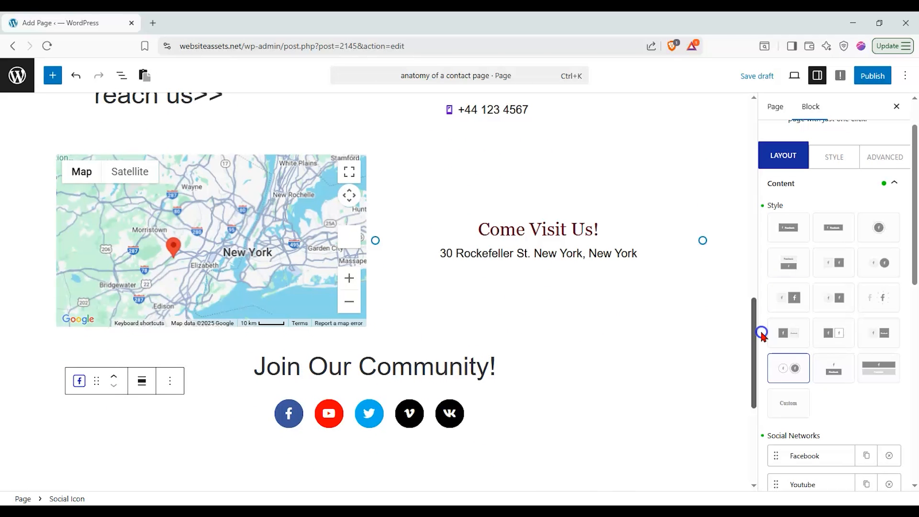
pyautogui.moveTo(761, 333); pyautogui.dragTo(716, 320)
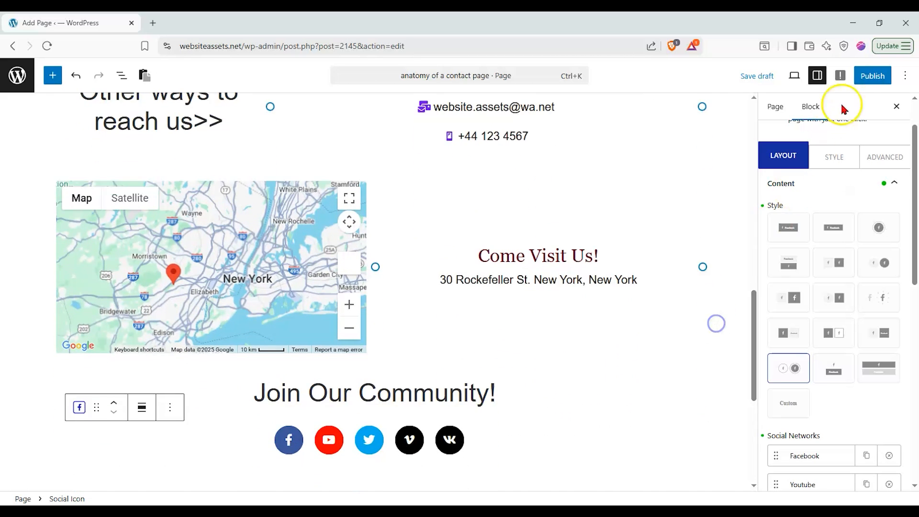
# Publish the contact page and open its live version in a new tab
pyautogui.click(861, 72)
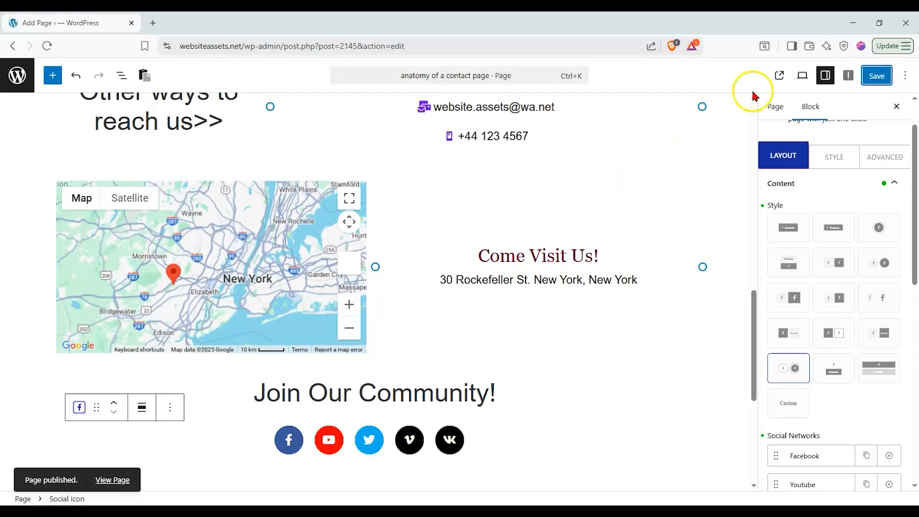
pyautogui.click(772, 75)
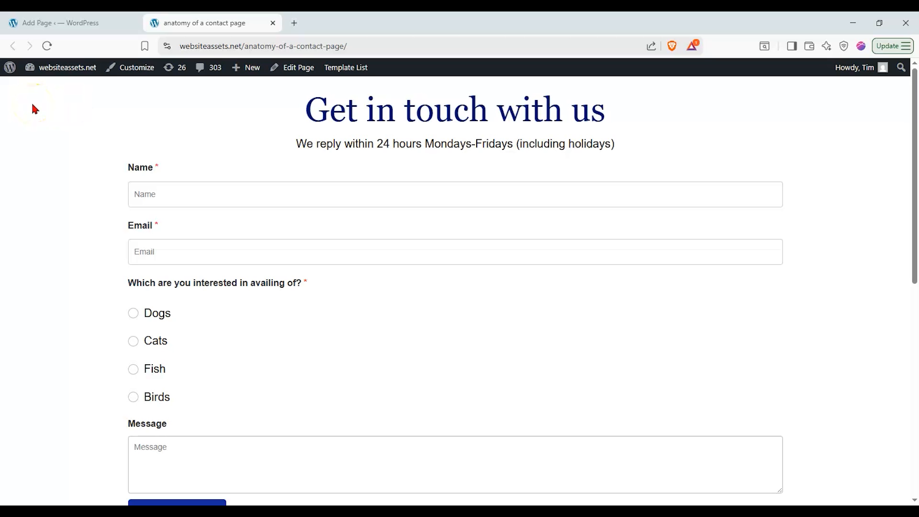
# Scroll through the live page reviewing the form, contact details, map and social icons
pyautogui.scroll(-1, 45, 153)
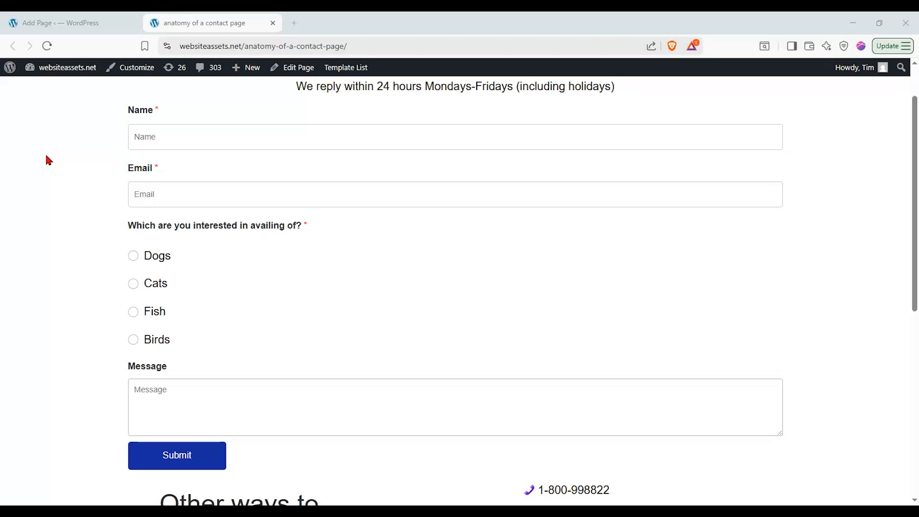
pyautogui.scroll(-3, 38, 159)
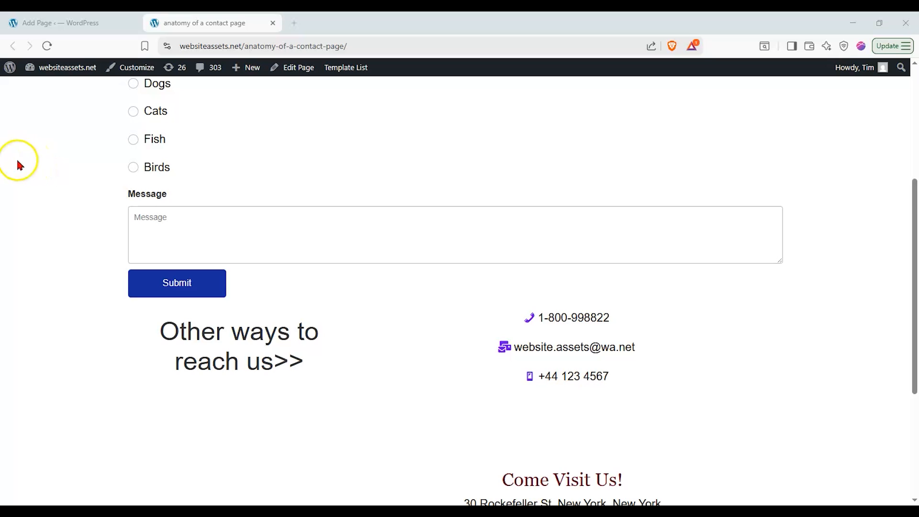
pyautogui.scroll(-1, 20, 164)
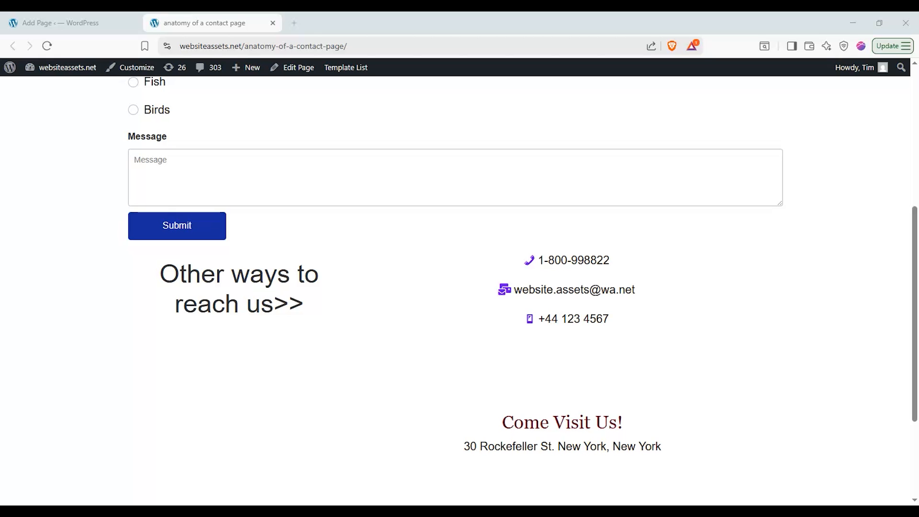
pyautogui.scroll(-3, 459, 287)
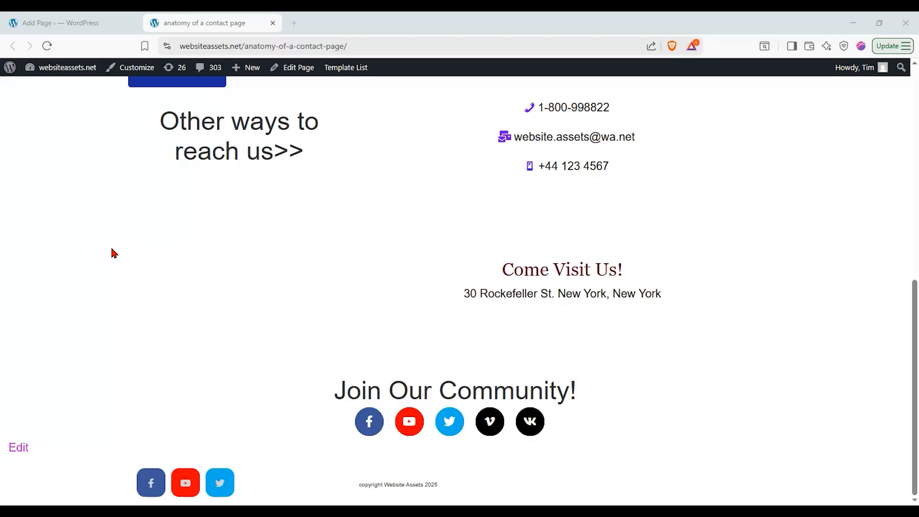
pyautogui.scroll(9, 108, 246)
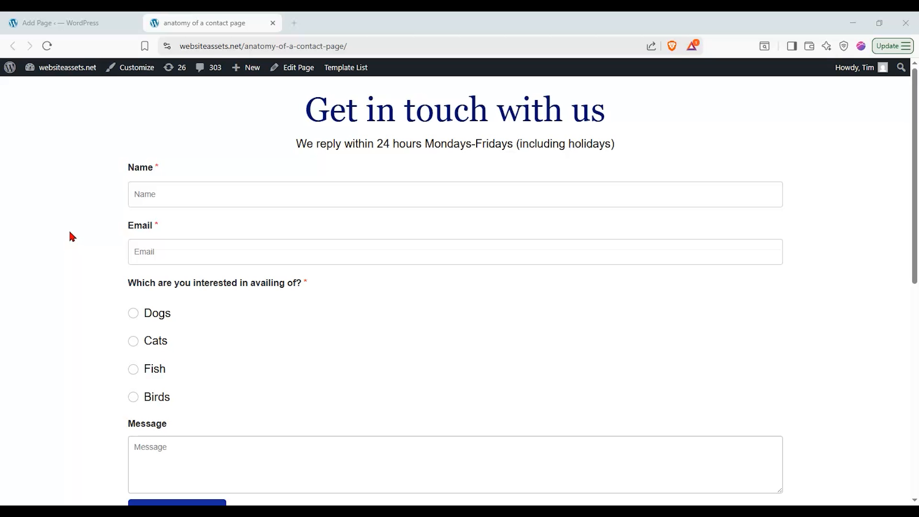
pyautogui.scroll(-5, 70, 234)
pyautogui.scroll(3, 70, 235)
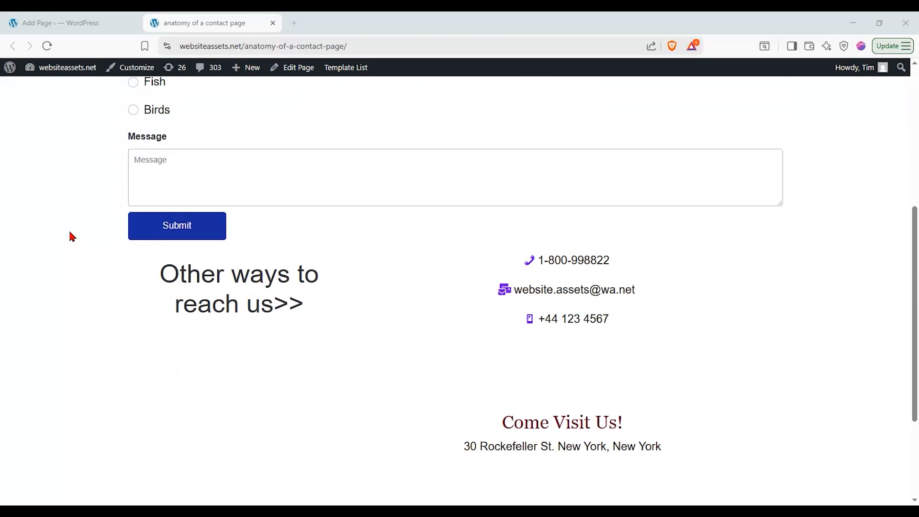
pyautogui.scroll(2, 71, 235)
pyautogui.scroll(-7, 70, 234)
pyautogui.scroll(8, 70, 234)
pyautogui.scroll(-1, 70, 236)
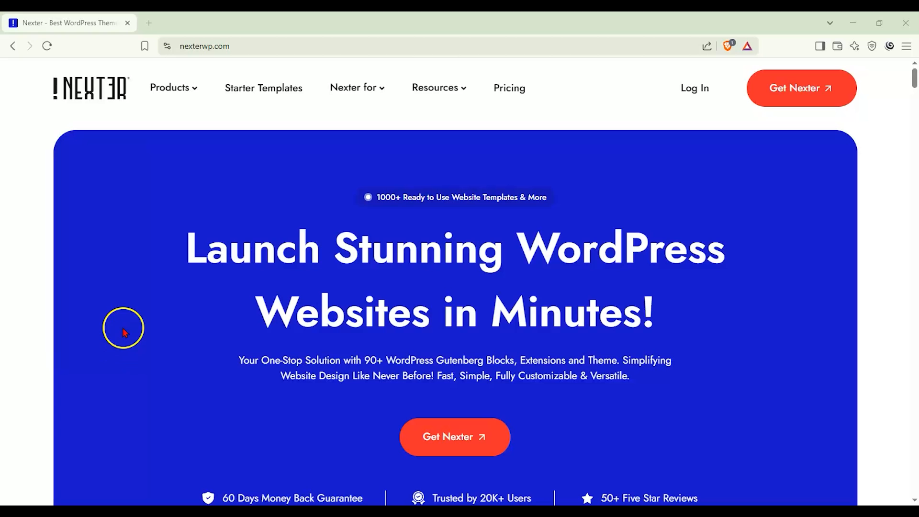
# Go to the Nexter pricing page and scroll down to the Starter, Studio and Professional plan cards
pyautogui.click(498, 92)
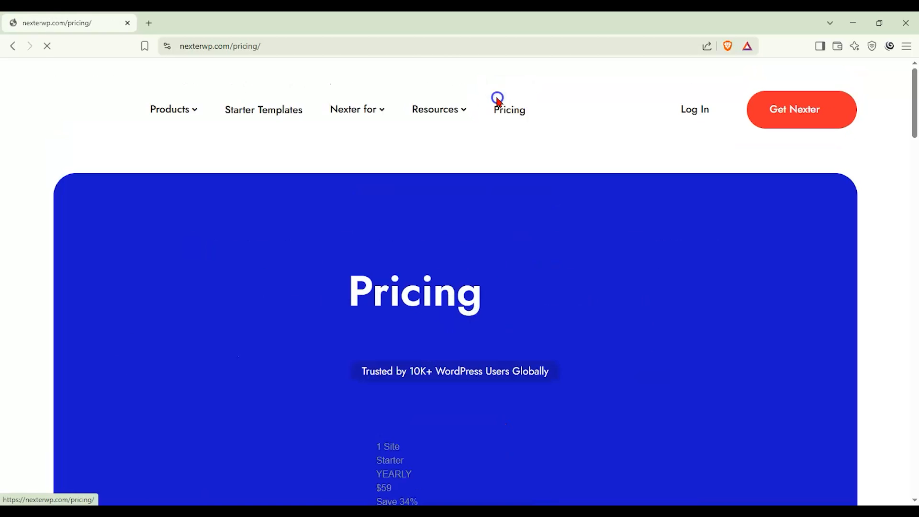
pyautogui.scroll(-3, 38, 215)
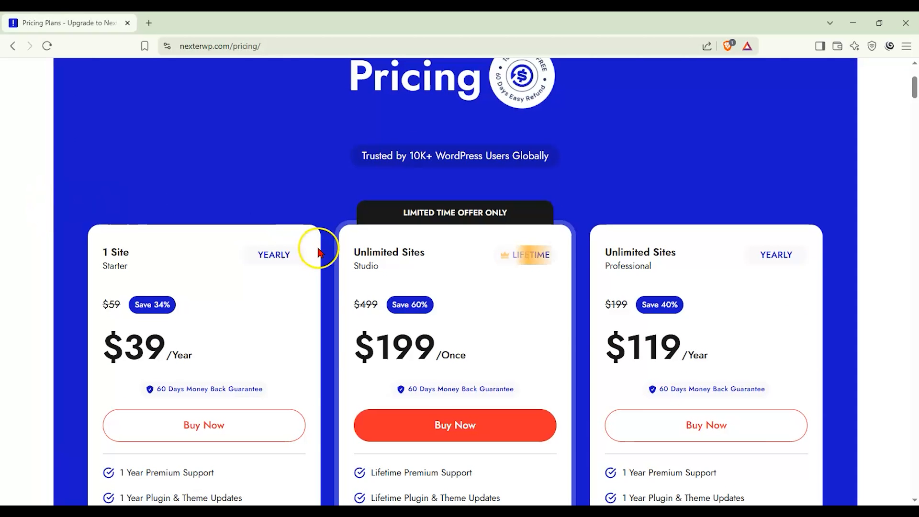
pyautogui.scroll(-1, 335, 246)
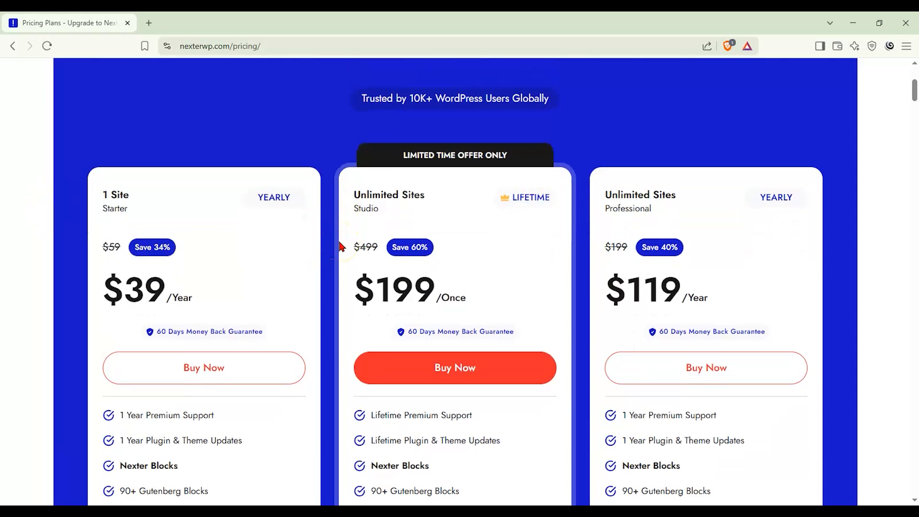